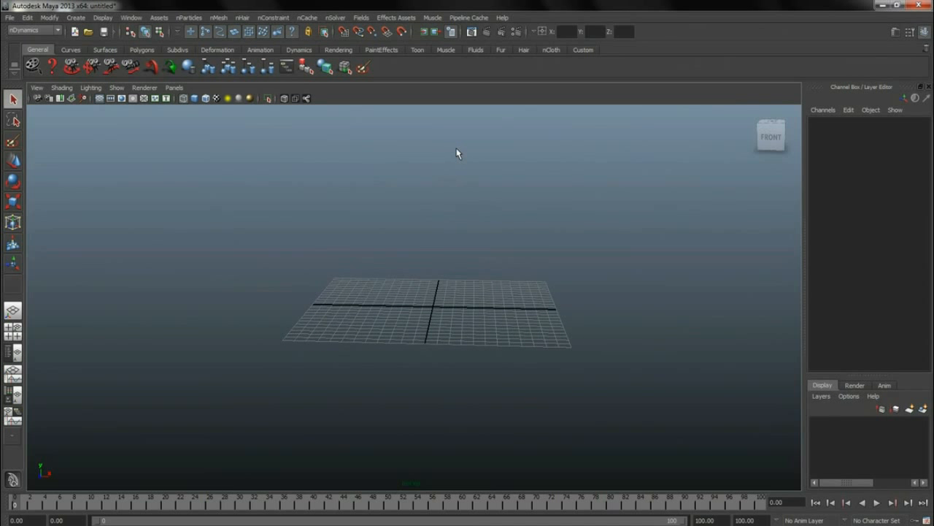
- Create a polygon sphere primitive at the origin
{"action": "middle_click_drag", "start_coordinate": [514, 245], "coordinate": [511, 255], "text": "alt"}
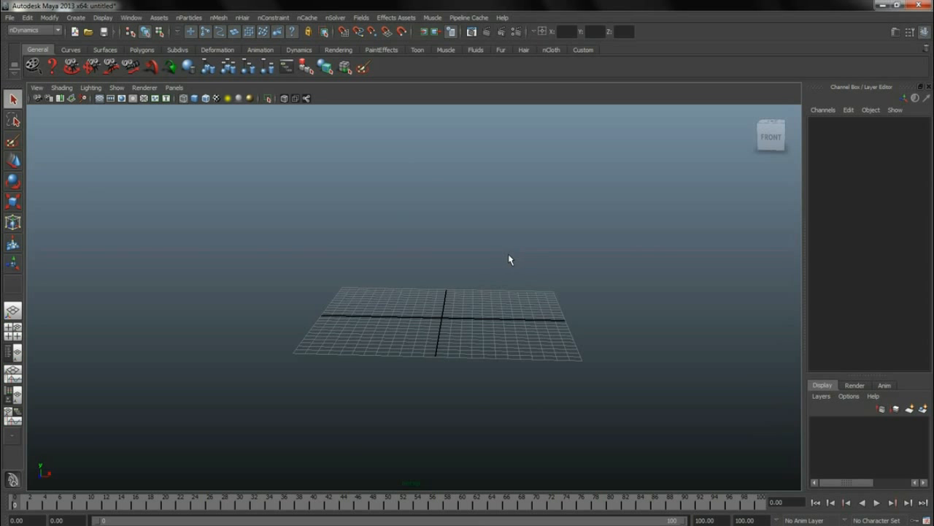
{"action": "mouse_move", "coordinate": [518, 271]}
{"action": "middle_mouse_down", "text": "alt"}
{"action": "mouse_move", "coordinate": [526, 262]}
{"action": "mouse_move", "coordinate": [513, 269]}
{"action": "middle_mouse_up", "text": "alt"}
{"action": "left_click_drag", "start_coordinate": [513, 269], "coordinate": [514, 266], "text": "alt"}
{"action": "middle_click_drag", "start_coordinate": [497, 268], "coordinate": [504, 271], "text": "alt"}
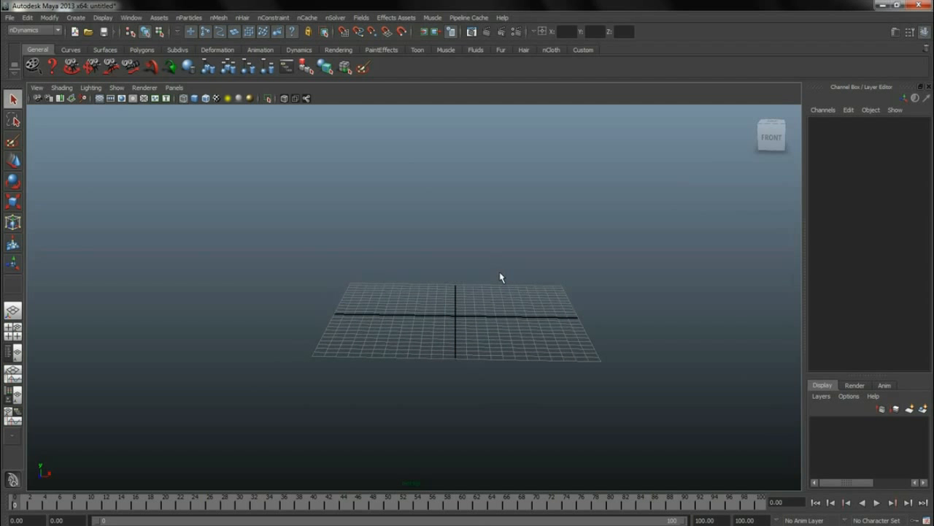
{"action": "key", "text": "space"}
{"action": "left_click", "coordinate": [429, 230]}
{"action": "mouse_move", "coordinate": [495, 260]}
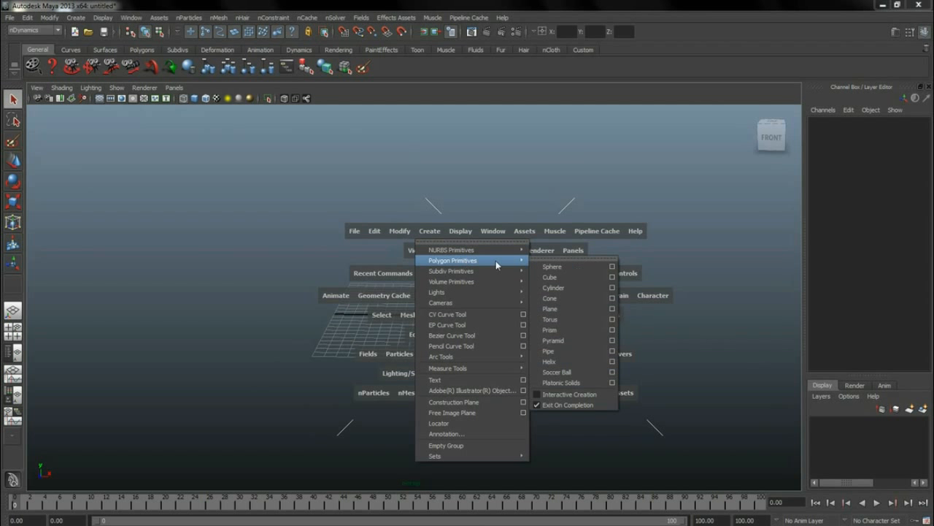
{"action": "left_click", "coordinate": [547, 266]}
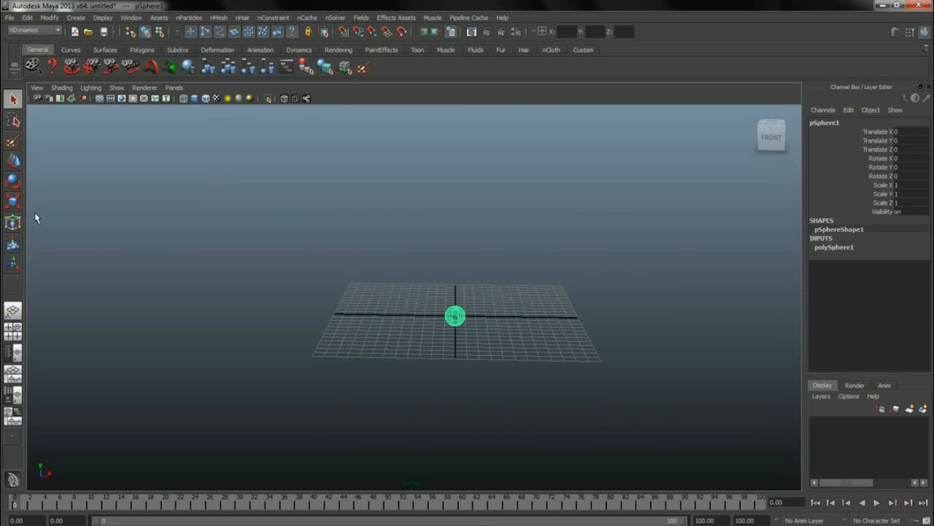
- Set the sphere's axis and height subdivisions to 8
{"action": "left_click", "coordinate": [836, 246]}
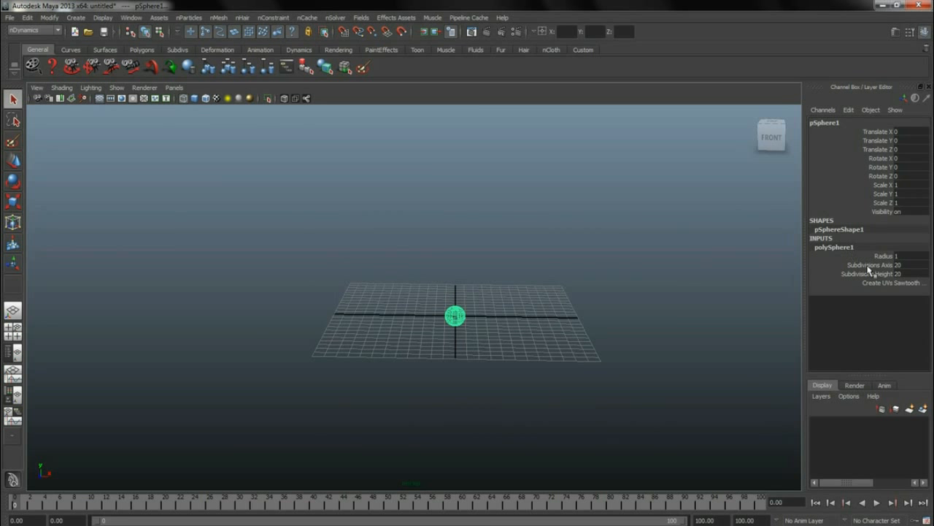
{"action": "left_click_drag", "start_coordinate": [868, 266], "coordinate": [868, 274]}
{"action": "middle_click_drag", "start_coordinate": [662, 271], "coordinate": [561, 258]}
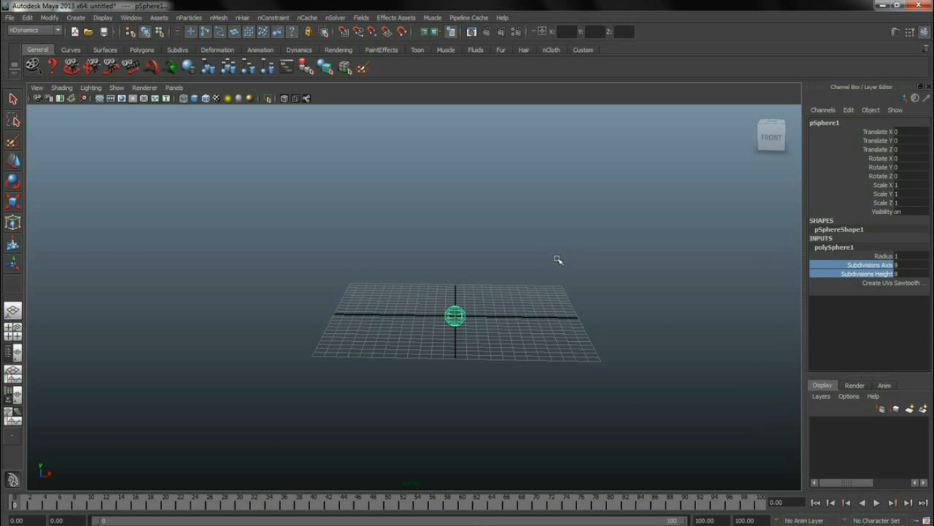
- Raise the sphere to about Y 15.3 and scale it uniformly to about 3.1
{"action": "left_click", "coordinate": [478, 306]}
{"action": "left_click", "coordinate": [463, 314]}
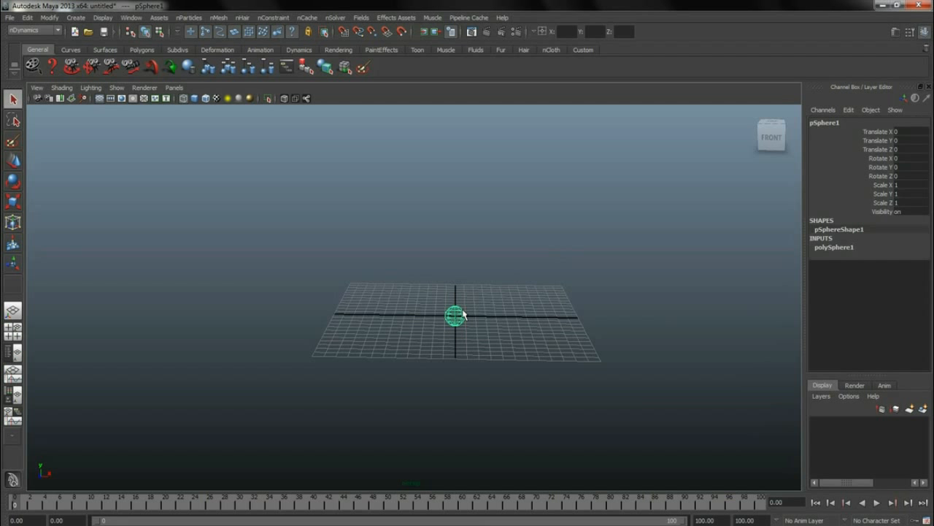
{"action": "left_click", "coordinate": [13, 160]}
{"action": "left_click_drag", "start_coordinate": [457, 271], "coordinate": [457, 118]}
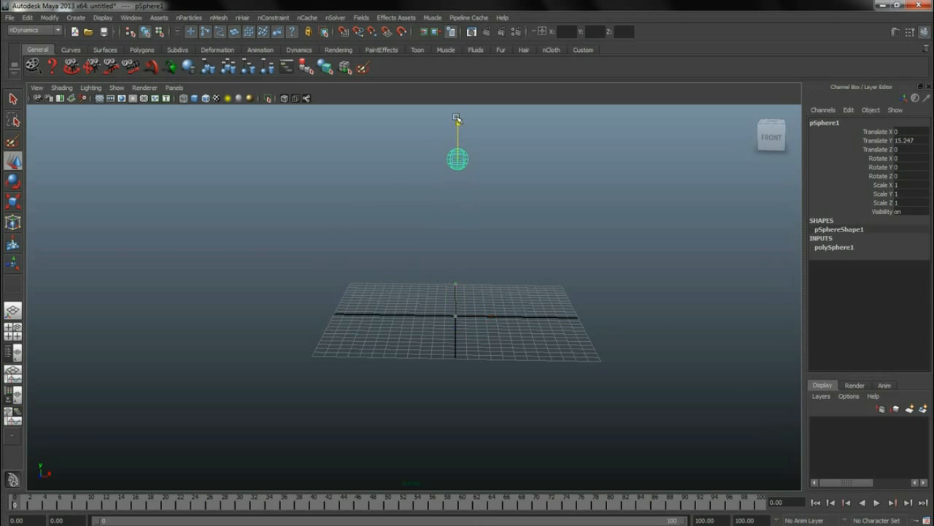
{"action": "left_click", "coordinate": [13, 203]}
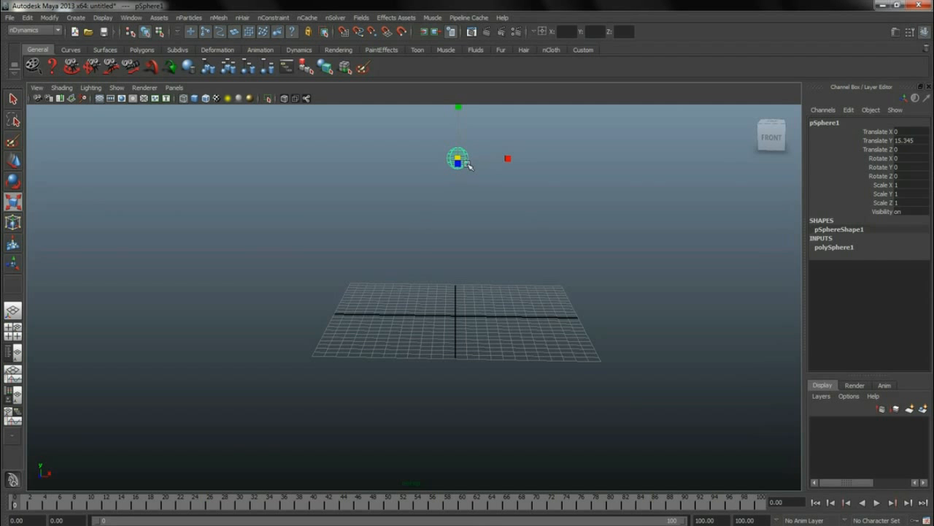
{"action": "left_click_drag", "start_coordinate": [458, 158], "coordinate": [503, 158]}
- Scale the sphere's lower and middle vertex rings inward to taper it into a balloon shape
{"action": "right_click_drag", "start_coordinate": [490, 165], "coordinate": [457, 167]}
{"action": "left_click_drag", "start_coordinate": [447, 195], "coordinate": [411, 159], "text": "alt"}
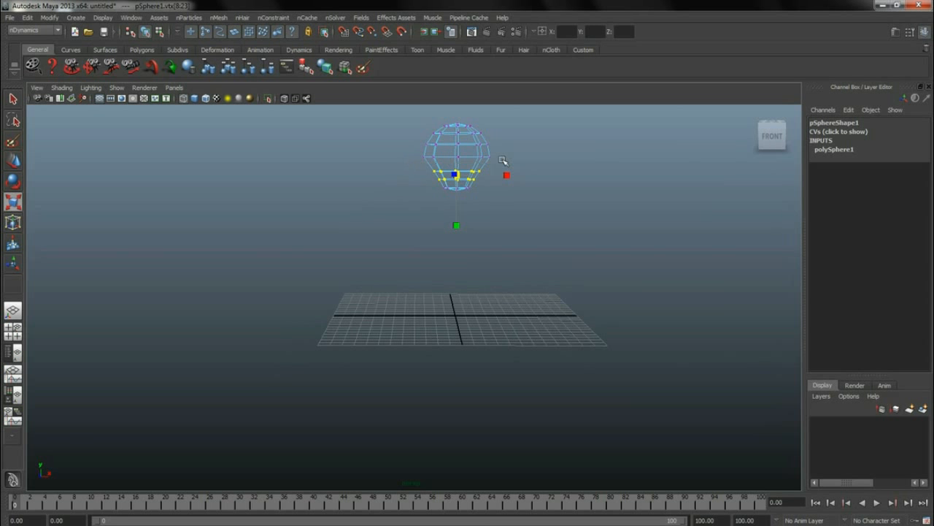
{"action": "left_click_drag", "start_coordinate": [516, 152], "coordinate": [517, 154]}
{"action": "left_click_drag", "start_coordinate": [460, 158], "coordinate": [456, 158]}
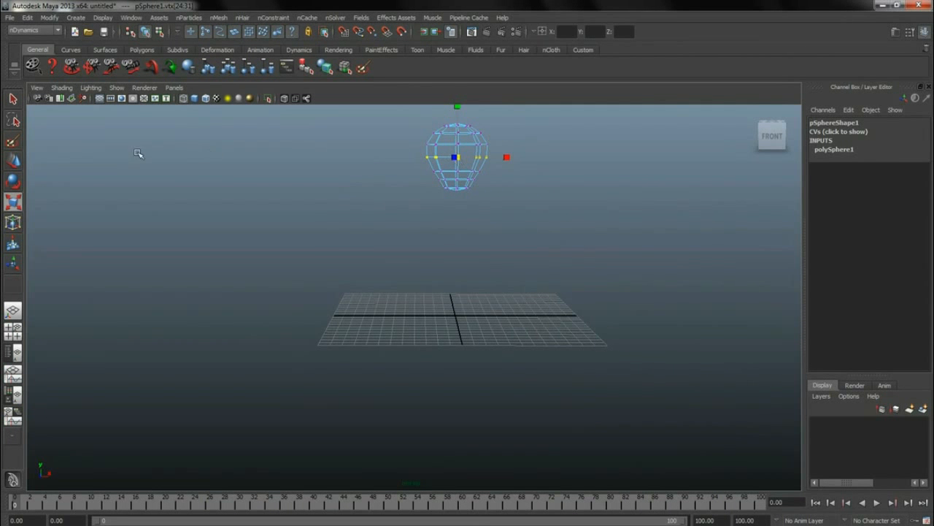
- Return the balloon to object mode and display it shaded
{"action": "left_click", "coordinate": [14, 160]}
{"action": "right_click_drag", "start_coordinate": [494, 147], "coordinate": [508, 135]}
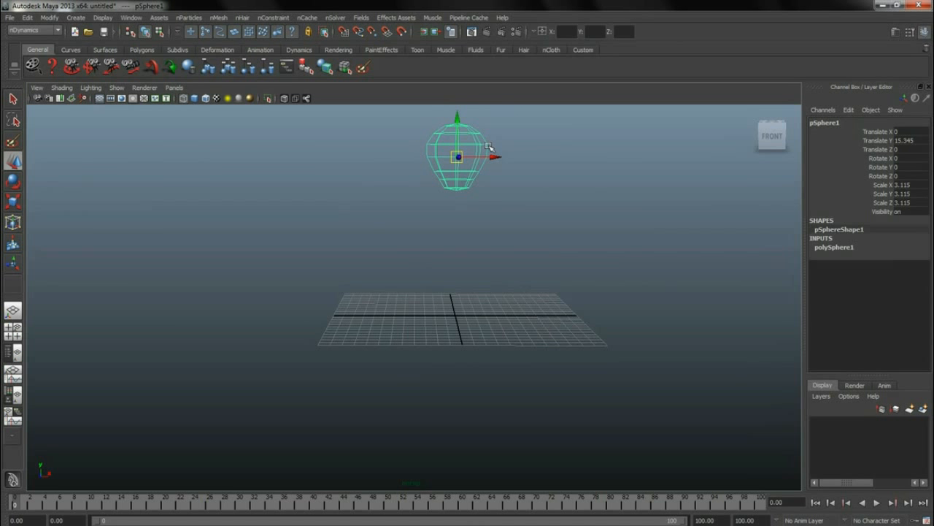
{"action": "key", "text": "5"}
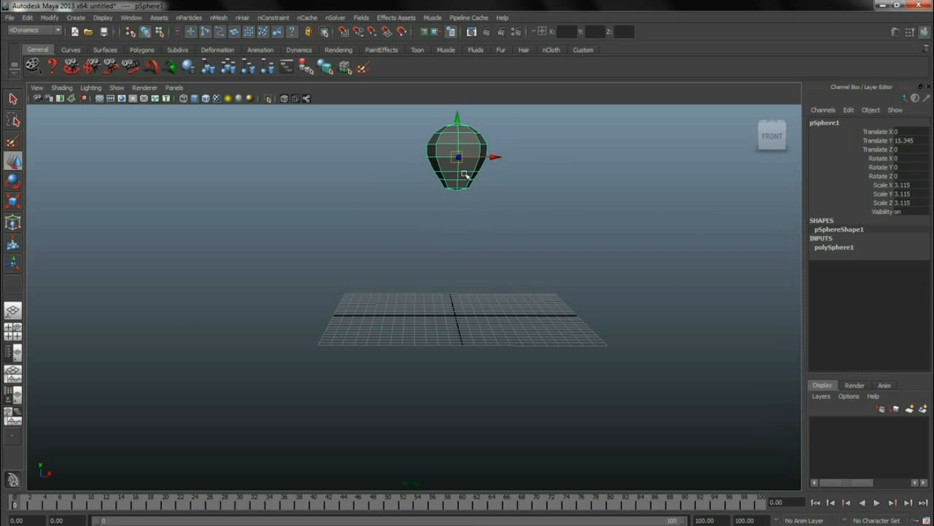
- Freeze the balloon's transformations and delete its construction history
{"action": "key", "text": "space"}
{"action": "left_click", "coordinate": [392, 135]}
{"action": "left_click_drag", "start_coordinate": [371, 135], "coordinate": [387, 172]}
{"action": "key", "text": "space"}
{"action": "left_click_drag", "start_coordinate": [333, 114], "coordinate": [473, 238]}
- Select the balloon and move it up about 2.35 units in Y
{"action": "left_click_drag", "start_coordinate": [574, 242], "coordinate": [542, 184], "text": "alt"}
{"action": "left_click", "coordinate": [487, 135]}
{"action": "left_click", "coordinate": [470, 144]}
{"action": "left_click_drag", "start_coordinate": [463, 131], "coordinate": [465, 107]}
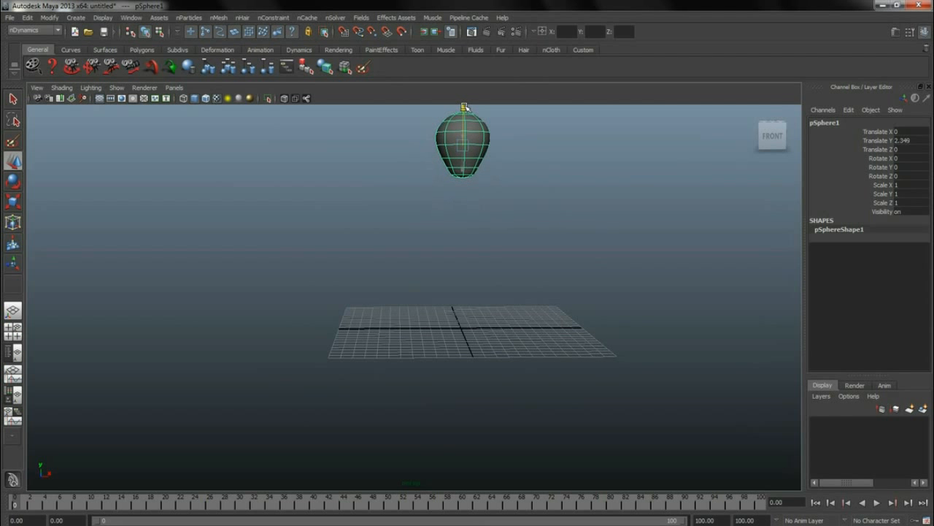
- Freeze the raised balloon's transformations, delete its history again, and deselect it
{"action": "key", "text": "space"}
{"action": "left_click_drag", "start_coordinate": [371, 94], "coordinate": [390, 124]}
{"action": "key", "text": "space"}
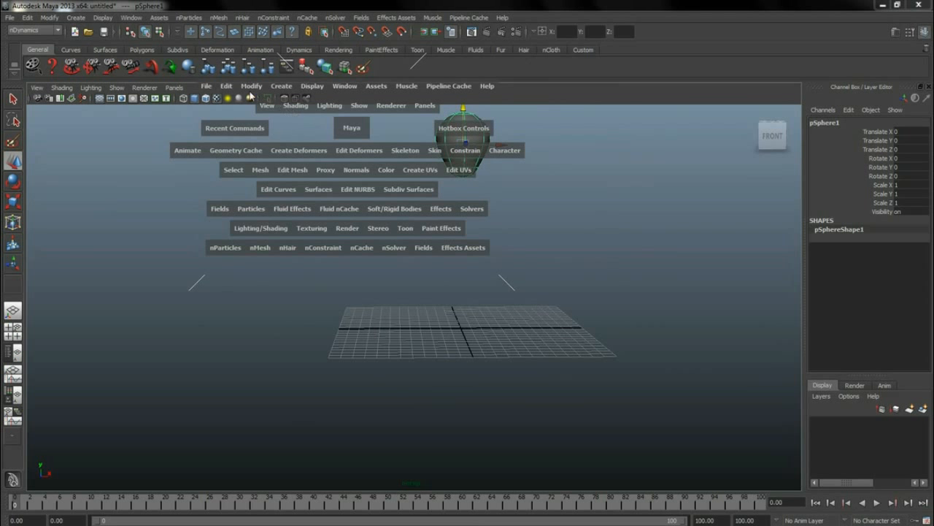
{"action": "left_click_drag", "start_coordinate": [231, 90], "coordinate": [409, 209]}
{"action": "left_click_drag", "start_coordinate": [559, 205], "coordinate": [501, 201], "text": "alt"}
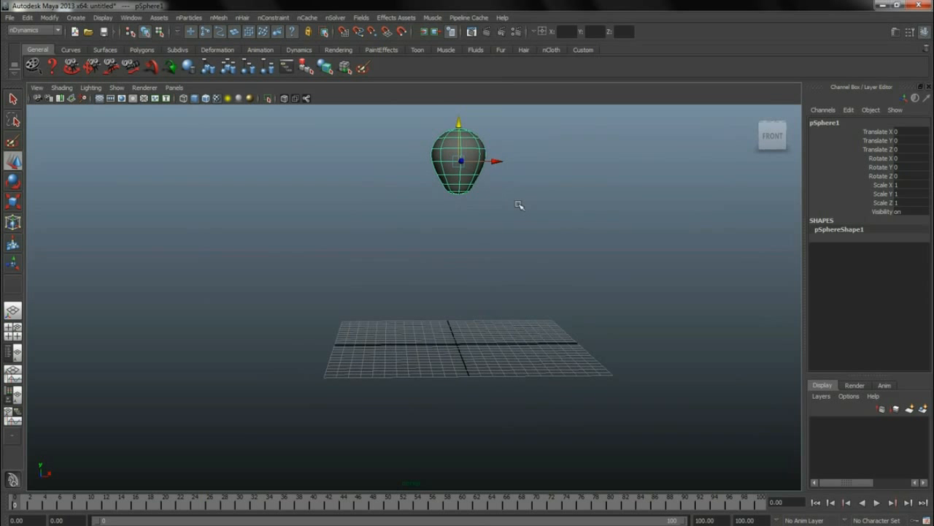
{"action": "left_click", "coordinate": [488, 260]}
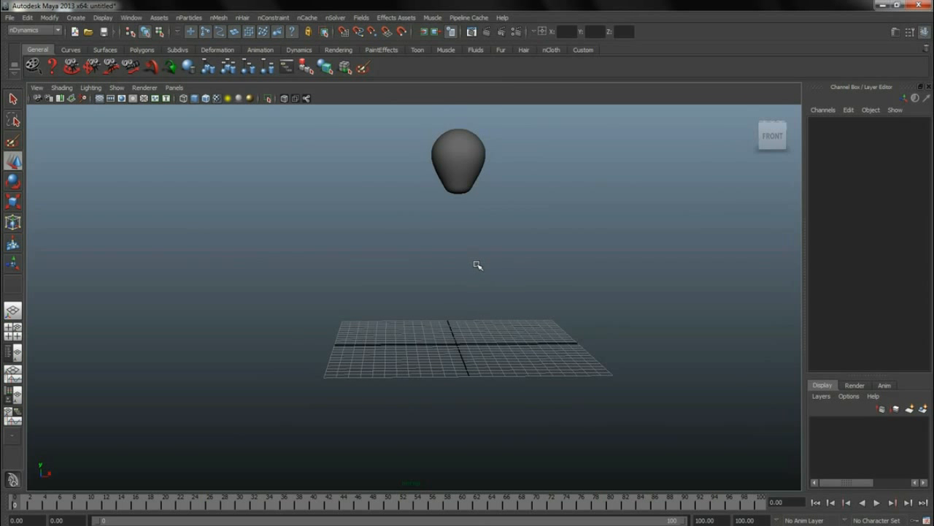
- Create a polygon cylinder and raise it to about Y 10.5 below the balloon
{"action": "key", "text": "space"}
{"action": "left_click_drag", "start_coordinate": [409, 228], "coordinate": [547, 287]}
{"action": "left_click_drag", "start_coordinate": [452, 305], "coordinate": [462, 196]}
- Scale the cylinder into a thin string, about 0.09 in X and Z and about 6.6 in Y
{"action": "key", "text": "r"}
{"action": "mouse_move", "coordinate": [459, 238]}
{"action": "left_mouse_down"}
{"action": "mouse_move", "coordinate": [443, 235]}
{"action": "mouse_move", "coordinate": [450, 253]}
{"action": "left_mouse_up"}
{"action": "scroll", "coordinate": [468, 249], "scroll_direction": "up", "scroll_amount": 6}
{"action": "left_click_drag", "start_coordinate": [533, 137], "coordinate": [529, 136]}
{"action": "right_click_drag", "start_coordinate": [537, 141], "coordinate": [193, 153], "text": "alt"}
{"action": "left_click_drag", "start_coordinate": [579, 207], "coordinate": [568, 210], "text": "alt"}
{"action": "left_click_drag", "start_coordinate": [451, 197], "coordinate": [450, 122]}
{"action": "left_click_drag", "start_coordinate": [456, 195], "coordinate": [455, 157]}
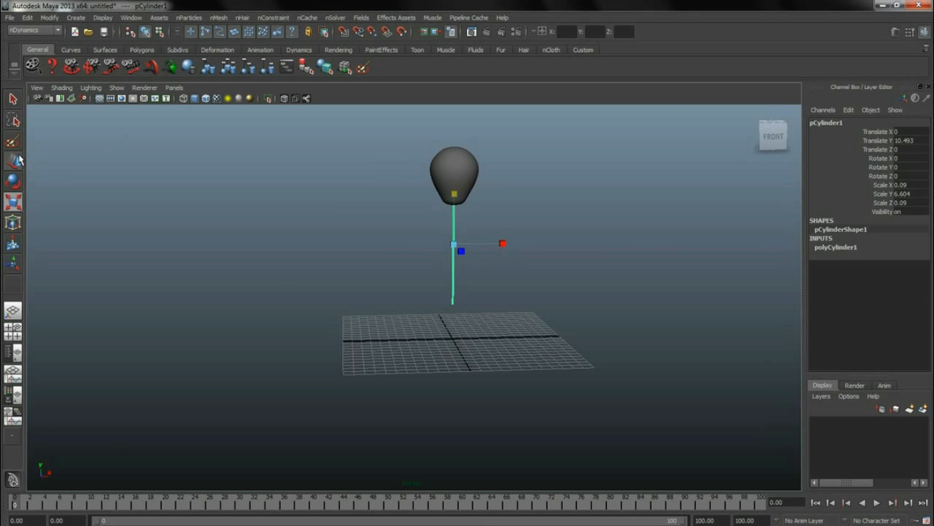
- Lower the string to about Y 8.07 and check where it meets the balloon's base in a wireframe front view
{"action": "key", "text": "w"}
{"action": "left_click_drag", "start_coordinate": [453, 210], "coordinate": [453, 231]}
{"action": "key", "text": "space"}
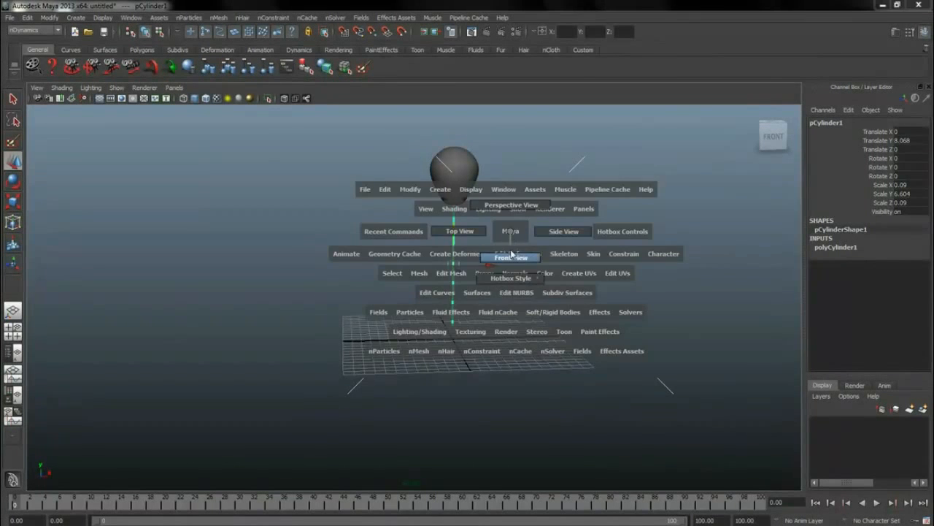
{"action": "left_click_drag", "start_coordinate": [506, 256], "coordinate": [323, 192]}
{"action": "middle_click_drag", "start_coordinate": [504, 162], "coordinate": [506, 465], "text": "alt"}
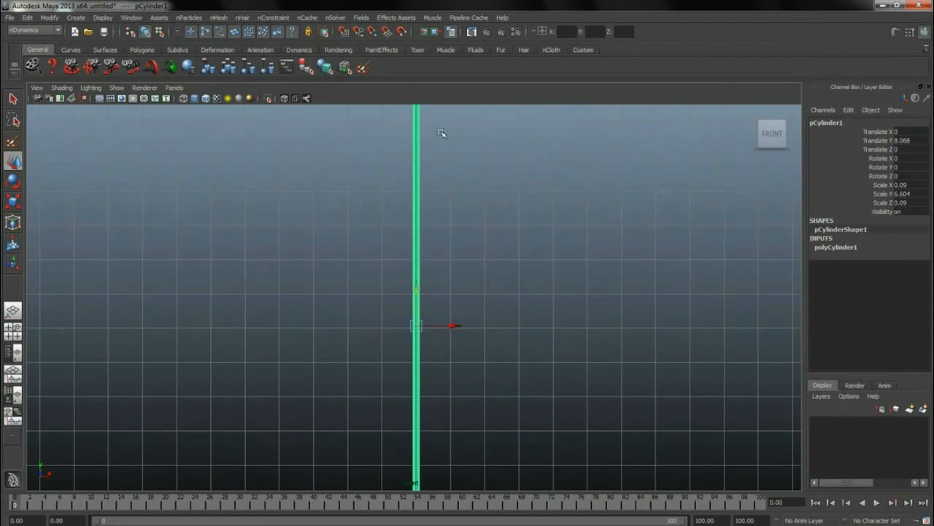
{"action": "right_click_drag", "start_coordinate": [573, 172], "coordinate": [513, 258], "text": "alt"}
{"action": "middle_click_drag", "start_coordinate": [514, 259], "coordinate": [512, 266], "text": "alt"}
{"action": "mouse_move", "coordinate": [513, 266]}
{"action": "right_mouse_down", "text": "alt"}
{"action": "mouse_move", "coordinate": [534, 192]}
{"action": "mouse_move", "coordinate": [528, 198]}
{"action": "right_mouse_up", "text": "alt"}
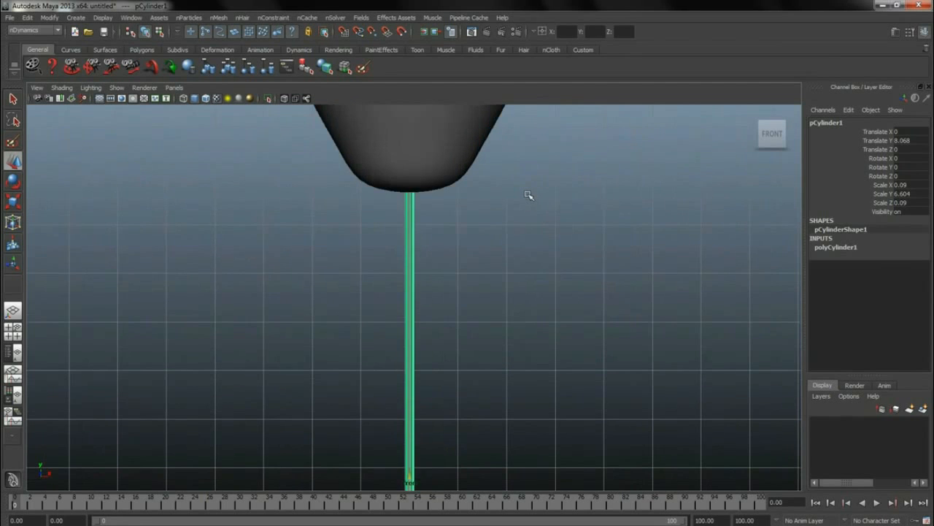
{"action": "key", "text": "4"}
{"action": "right_click_drag", "start_coordinate": [564, 300], "coordinate": [500, 311], "text": "alt"}
{"action": "middle_click_drag", "start_coordinate": [501, 311], "coordinate": [509, 189], "text": "alt"}
{"action": "right_click_drag", "start_coordinate": [560, 287], "coordinate": [484, 299], "text": "alt"}
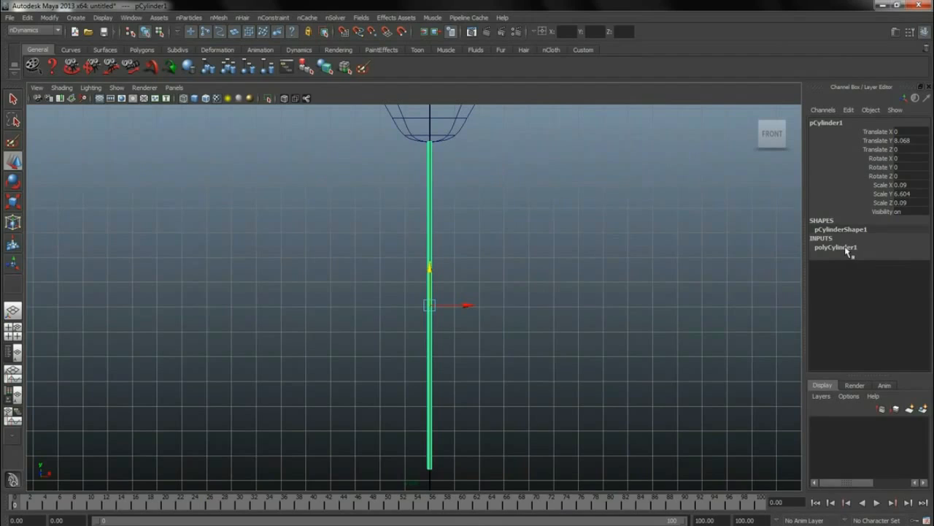
- Set the string cylinder's height subdivisions to 100 and inspect the denser mesh
{"action": "left_click", "coordinate": [847, 248]}
{"action": "left_click", "coordinate": [869, 282]}
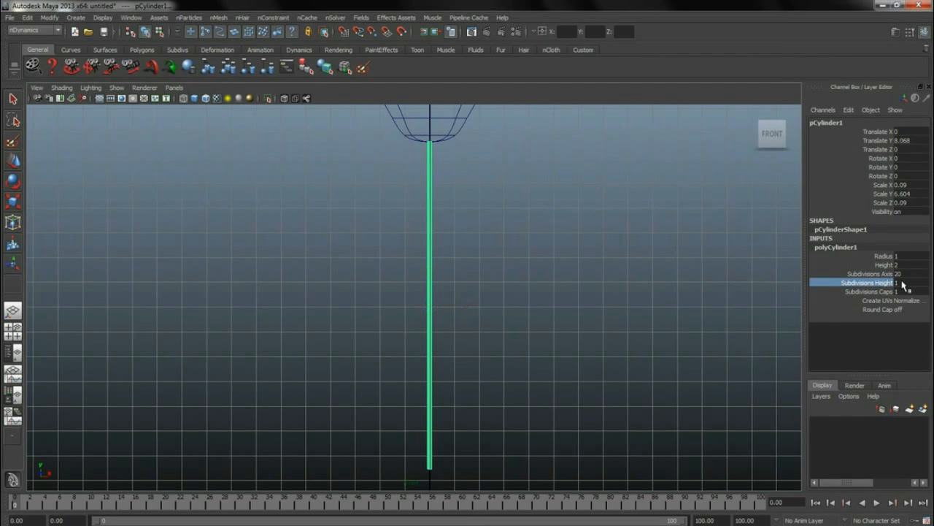
{"action": "double_click", "coordinate": [906, 282]}
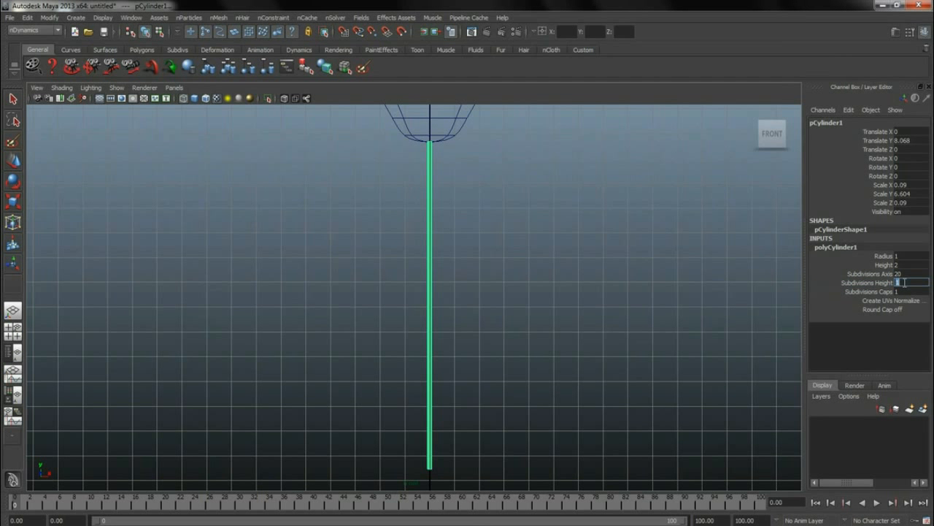
{"action": "type", "text": "100"}
{"action": "key", "text": "Return"}
{"action": "scroll", "coordinate": [405, 282], "scroll_direction": "up", "scroll_amount": 5}
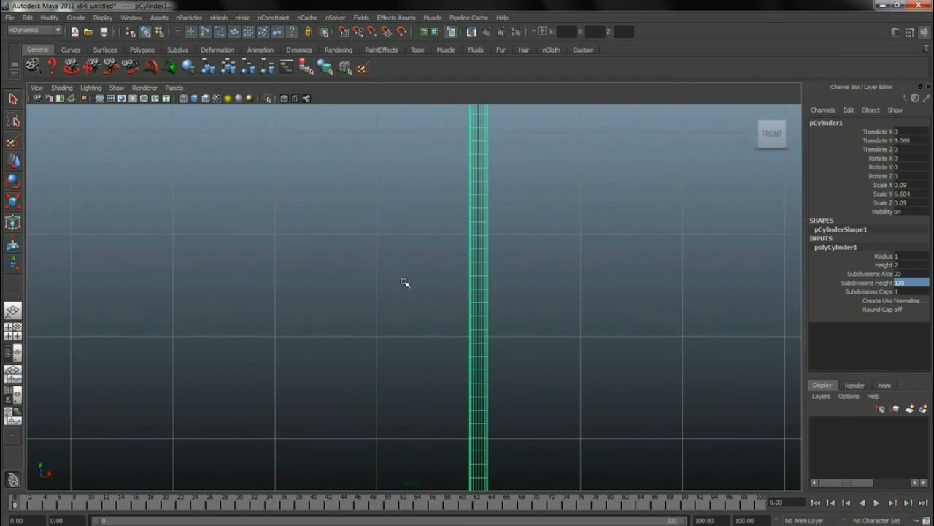
{"action": "scroll", "coordinate": [406, 282], "scroll_direction": "up", "scroll_amount": 2}
{"action": "middle_click_drag", "start_coordinate": [547, 241], "coordinate": [486, 328], "text": "alt"}
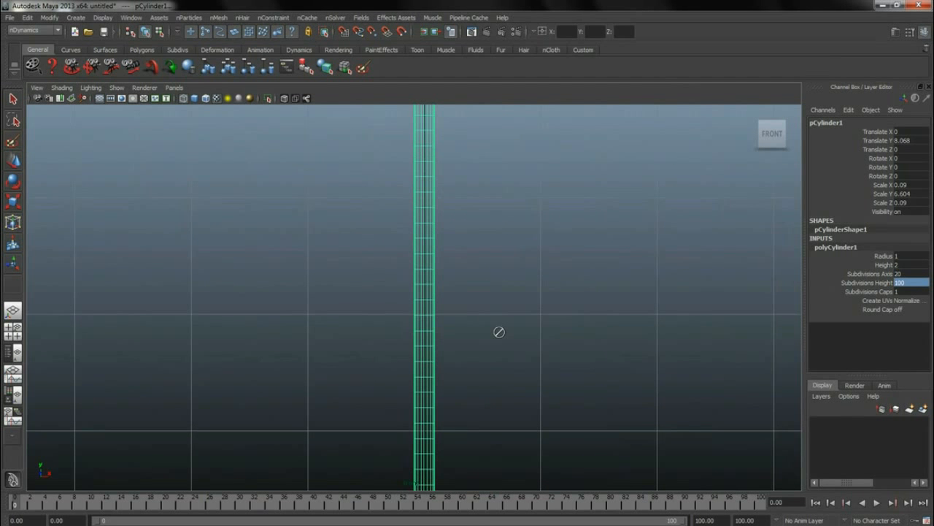
- Set the string cylinder's axis subdivisions to 10 and its cap subdivisions to 2
{"action": "left_click", "coordinate": [843, 274]}
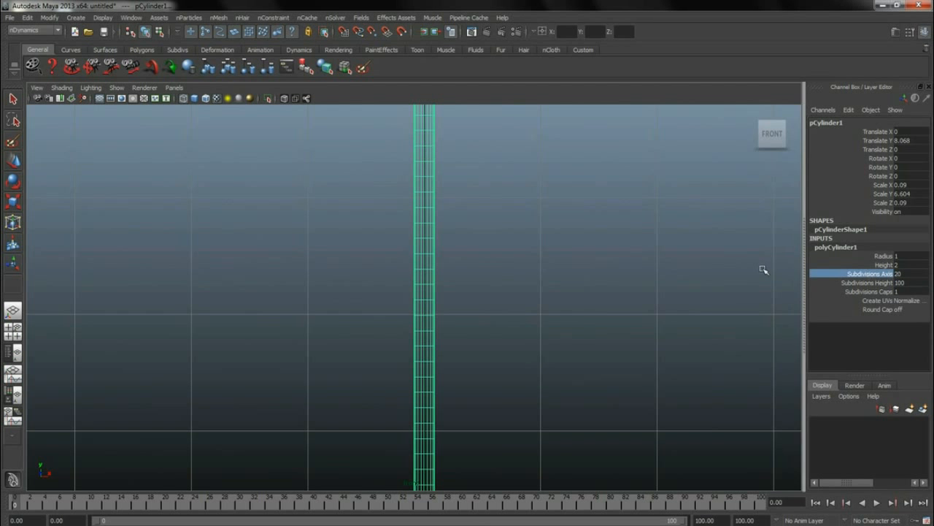
{"action": "middle_click_drag", "start_coordinate": [732, 267], "coordinate": [660, 265]}
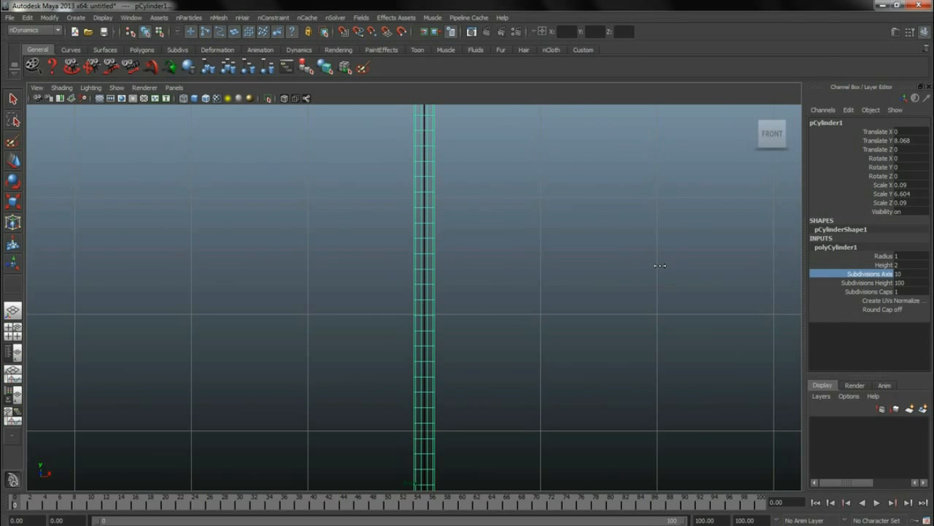
{"action": "left_click", "coordinate": [902, 291]}
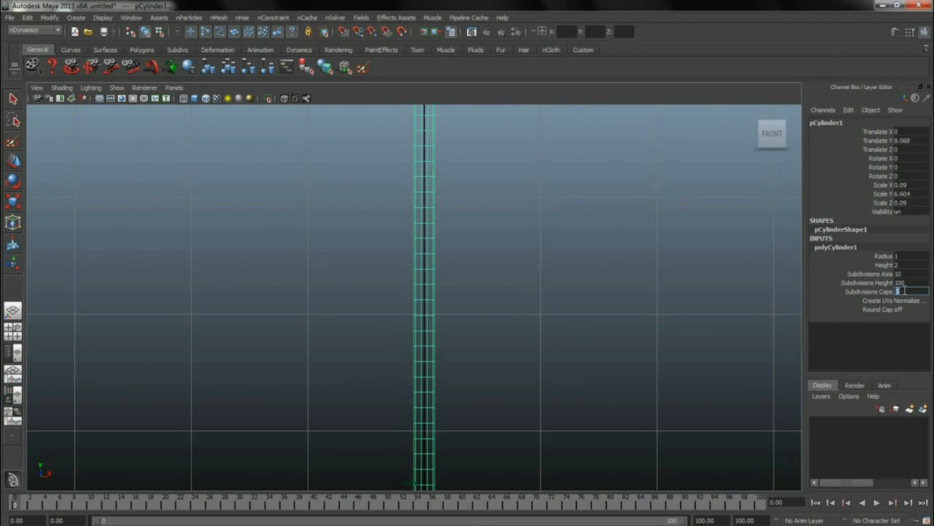
{"action": "type", "text": "2"}
{"action": "key", "text": "Return"}
{"action": "scroll", "coordinate": [329, 278], "scroll_direction": "down", "scroll_amount": 5}
- Examine the balloon and its string from several angles in the perspective view
{"action": "key", "text": "space"}
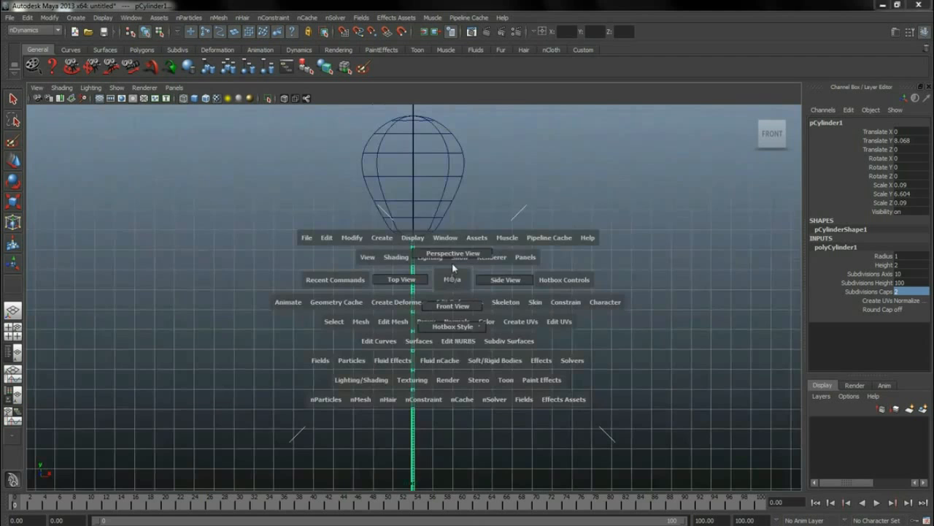
{"action": "left_click_drag", "start_coordinate": [453, 280], "coordinate": [455, 255]}
{"action": "scroll", "coordinate": [407, 244], "scroll_direction": "up", "scroll_amount": 5}
{"action": "middle_click_drag", "start_coordinate": [533, 262], "coordinate": [416, 405], "text": "alt"}
{"action": "scroll", "coordinate": [438, 312], "scroll_direction": "up", "scroll_amount": 8}
{"action": "middle_click_drag", "start_coordinate": [159, 422], "coordinate": [306, 330], "text": "alt"}
{"action": "right_click_drag", "start_coordinate": [307, 330], "coordinate": [257, 327], "text": "alt"}
{"action": "left_click_drag", "start_coordinate": [524, 341], "coordinate": [460, 332], "text": "alt"}
{"action": "right_click_drag", "start_coordinate": [456, 334], "coordinate": [161, 346], "text": "alt"}
{"action": "middle_click_drag", "start_coordinate": [419, 361], "coordinate": [404, 309], "text": "alt"}
{"action": "left_click_drag", "start_coordinate": [406, 311], "coordinate": [401, 292], "text": "alt"}
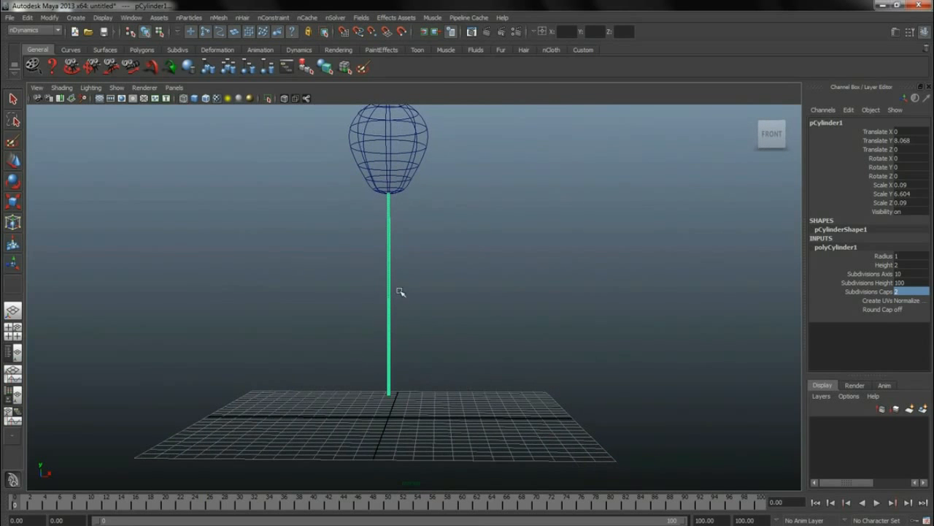
- In the front view, move the string's pivot point to its top end, where it meets the balloon's base
{"action": "key", "text": "w"}
{"action": "key", "text": "space"}
{"action": "left_click_drag", "start_coordinate": [440, 320], "coordinate": [440, 330]}
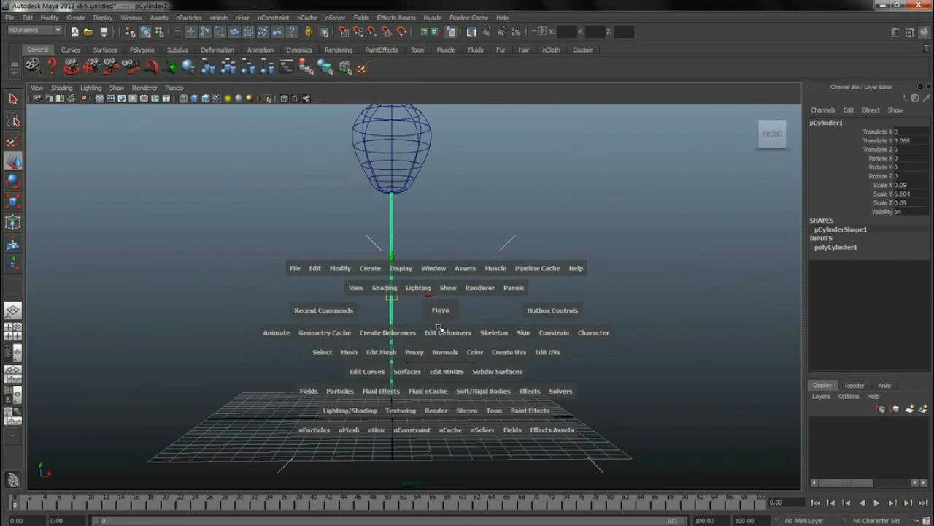
{"action": "right_click_drag", "start_coordinate": [539, 286], "coordinate": [432, 283], "text": "alt"}
{"action": "middle_click_drag", "start_coordinate": [451, 287], "coordinate": [465, 251], "text": "alt"}
{"action": "key", "text": "space"}
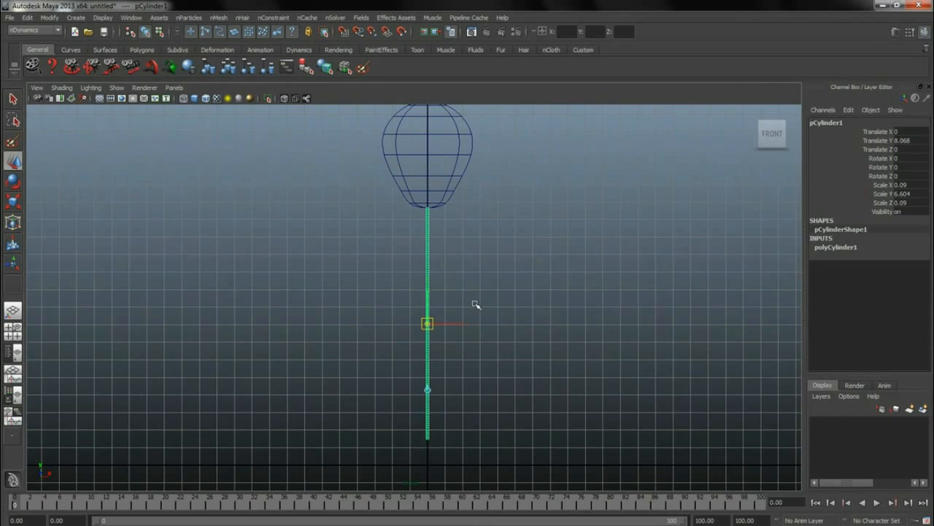
{"action": "left_click_drag", "start_coordinate": [429, 305], "coordinate": [427, 189]}
{"action": "right_click_drag", "start_coordinate": [482, 211], "coordinate": [584, 217], "text": "alt"}
{"action": "middle_click_drag", "start_coordinate": [450, 215], "coordinate": [441, 361], "text": "alt"}
{"action": "right_click_drag", "start_coordinate": [577, 274], "coordinate": [916, 303], "text": "alt"}
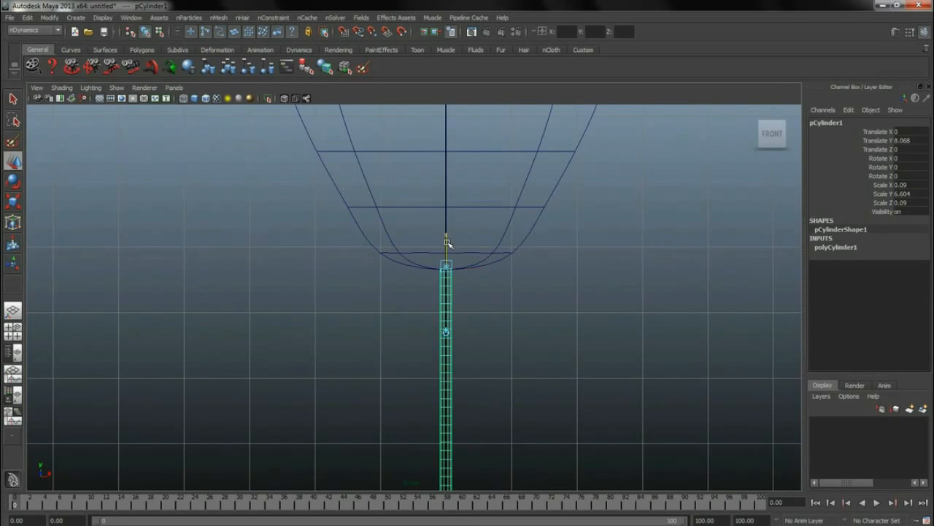
{"action": "key", "text": "Insert"}
{"action": "scroll", "coordinate": [459, 289], "scroll_direction": "down", "scroll_amount": 5}
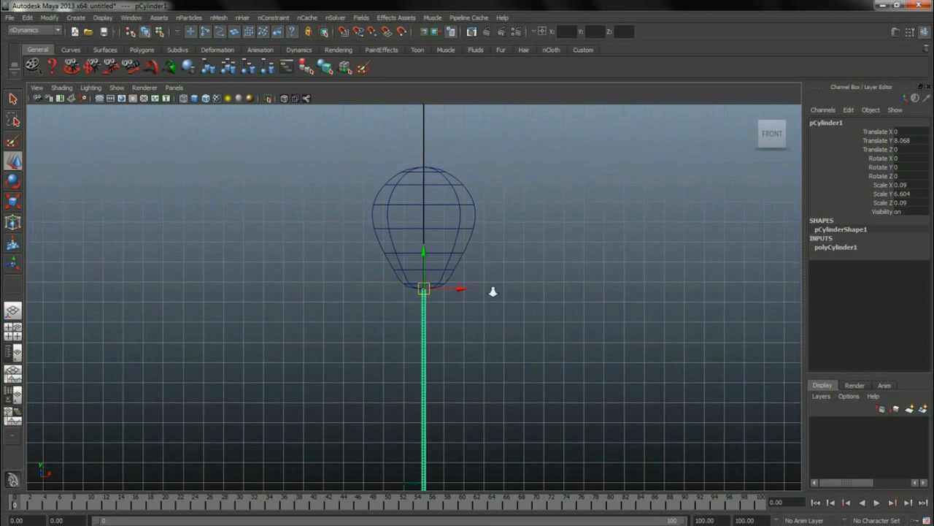
- Freeze the string cylinder's transformations and delete its construction history
{"action": "key", "text": "space"}
{"action": "left_click_drag", "start_coordinate": [333, 225], "coordinate": [355, 265]}
{"action": "key", "text": "space"}
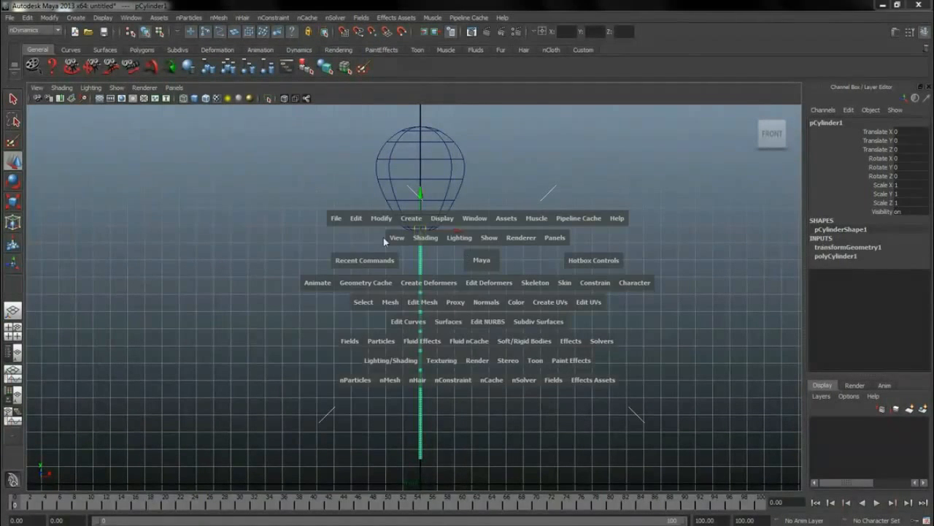
{"action": "left_click_drag", "start_coordinate": [361, 221], "coordinate": [491, 340]}
- Show the Outliner beside the perspective view, check the sphere and cylinder entries, and clear the selection
{"action": "left_click", "coordinate": [12, 352]}
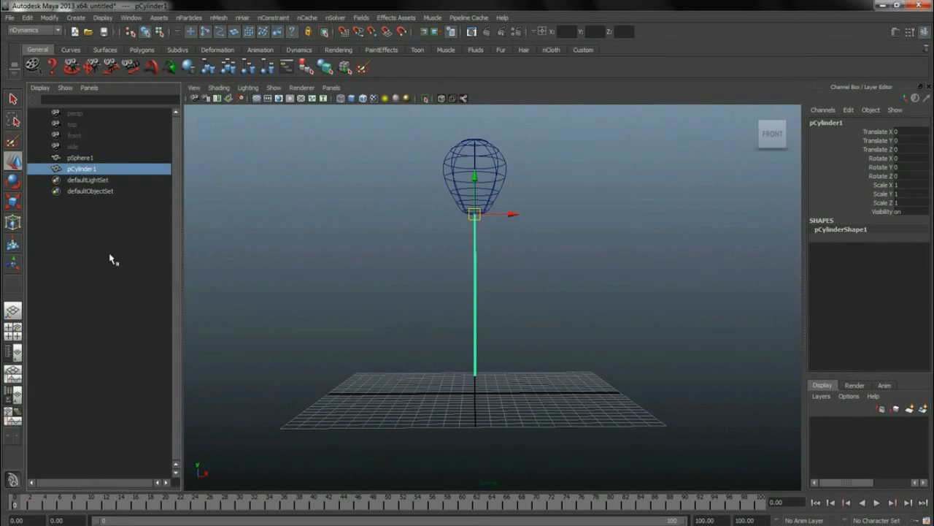
{"action": "left_click", "coordinate": [89, 151]}
{"action": "left_click", "coordinate": [89, 160]}
{"action": "left_click", "coordinate": [91, 168]}
{"action": "mouse_move", "coordinate": [573, 205]}
{"action": "right_mouse_down", "text": "alt"}
{"action": "mouse_move", "coordinate": [491, 200]}
{"action": "mouse_move", "coordinate": [587, 195]}
{"action": "right_mouse_up", "text": "alt"}
{"action": "left_click_drag", "start_coordinate": [617, 222], "coordinate": [618, 226], "text": "alt"}
{"action": "left_click", "coordinate": [617, 225]}
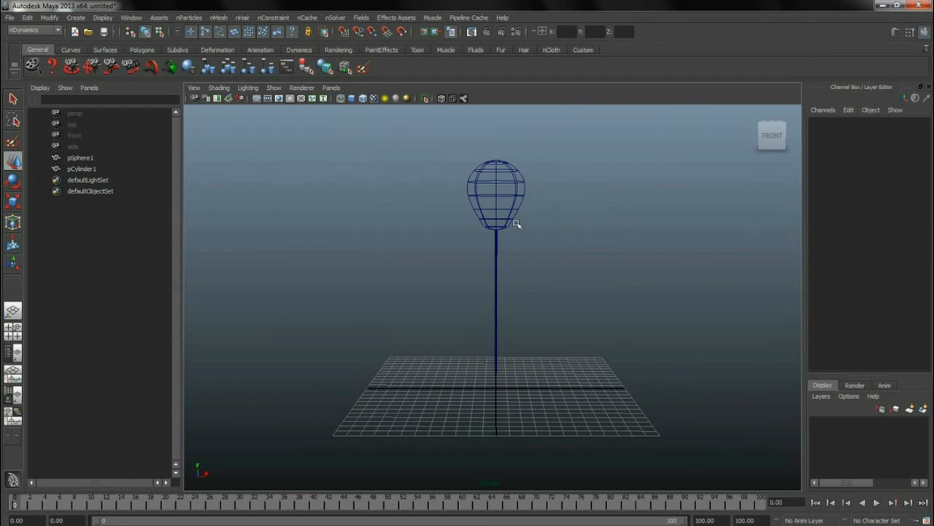
- In the front view, use the Joint Tool to place a single grid-snapped joint on the balloon's central axis
{"action": "key", "text": "space"}
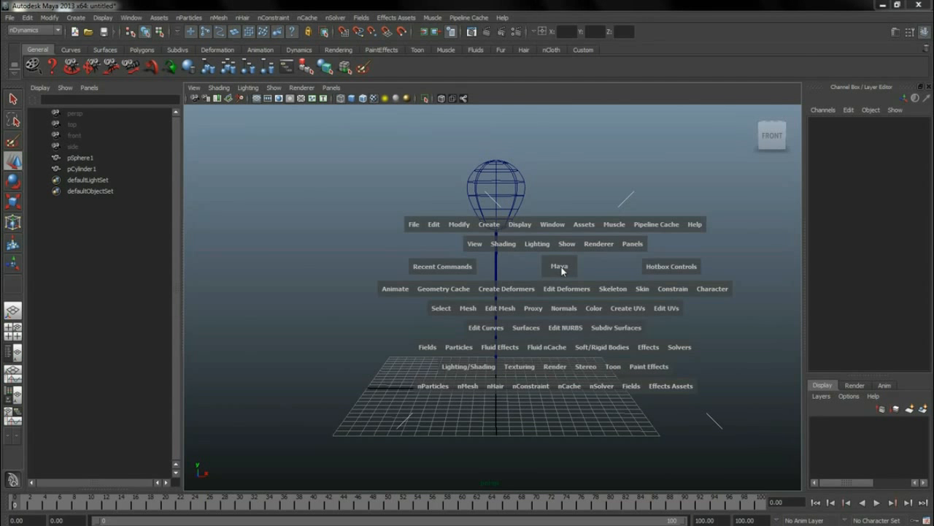
{"action": "left_click_drag", "start_coordinate": [562, 273], "coordinate": [562, 289]}
{"action": "key", "text": "space"}
{"action": "left_click", "coordinate": [706, 333]}
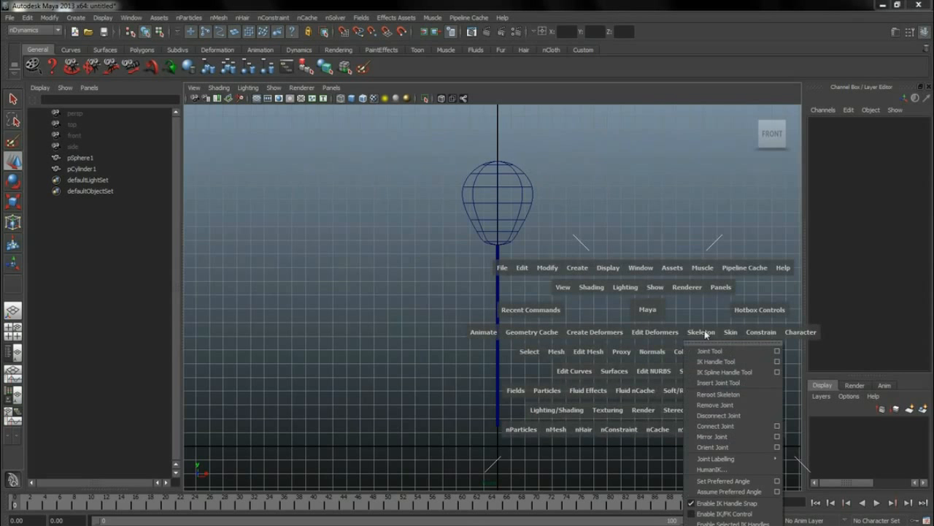
{"action": "left_click", "coordinate": [719, 355]}
{"action": "scroll", "coordinate": [568, 172], "scroll_direction": "up", "scroll_amount": 5}
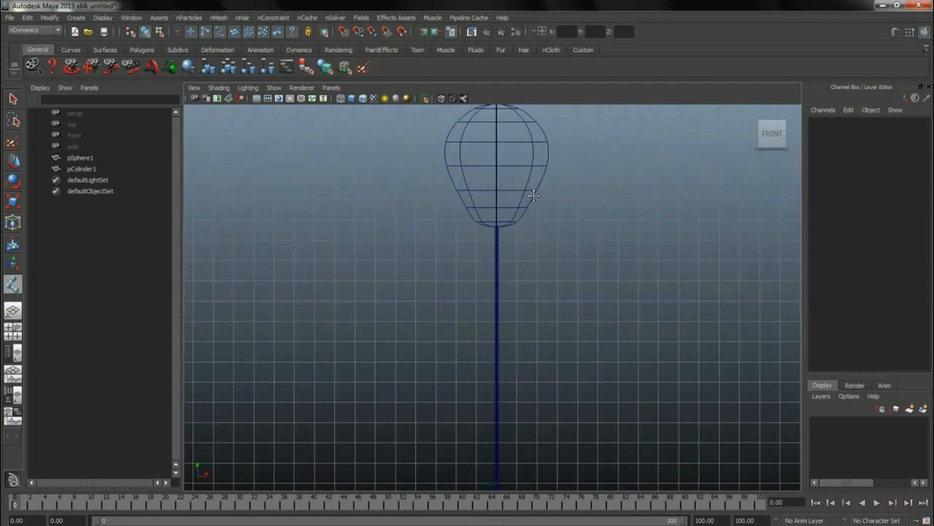
{"action": "key", "text": "x"}
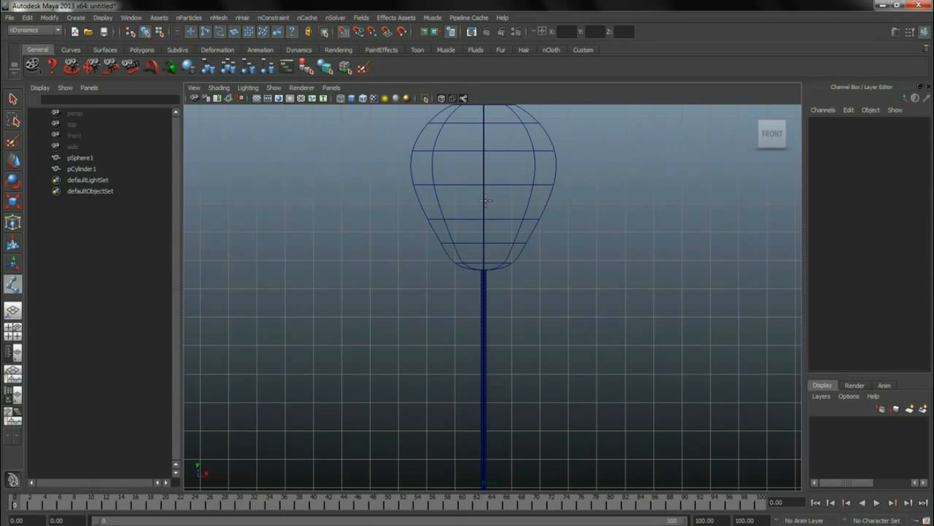
{"action": "left_click", "coordinate": [485, 175]}
- Move the balloon's joint down along its axis, snapping it to a Translate Y of 17
{"action": "key", "text": "w"}
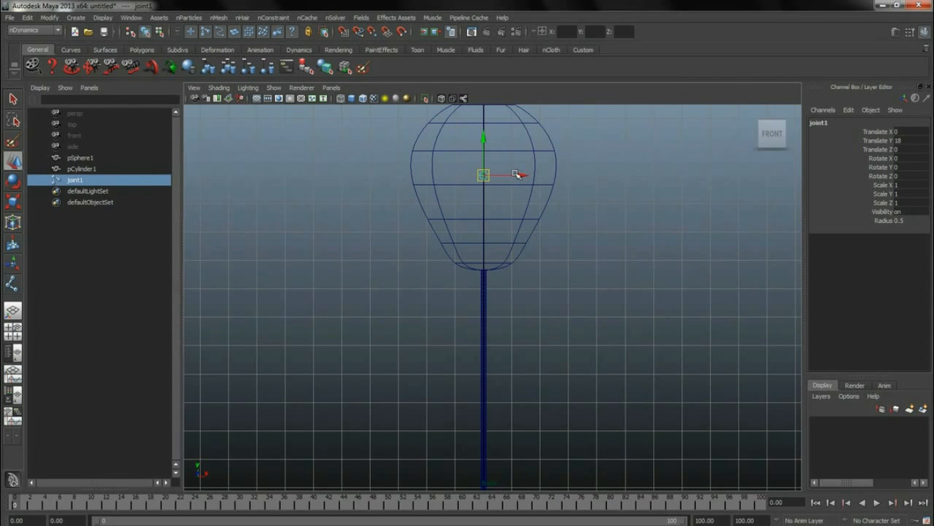
{"action": "left_click_drag", "start_coordinate": [485, 138], "coordinate": [487, 163]}
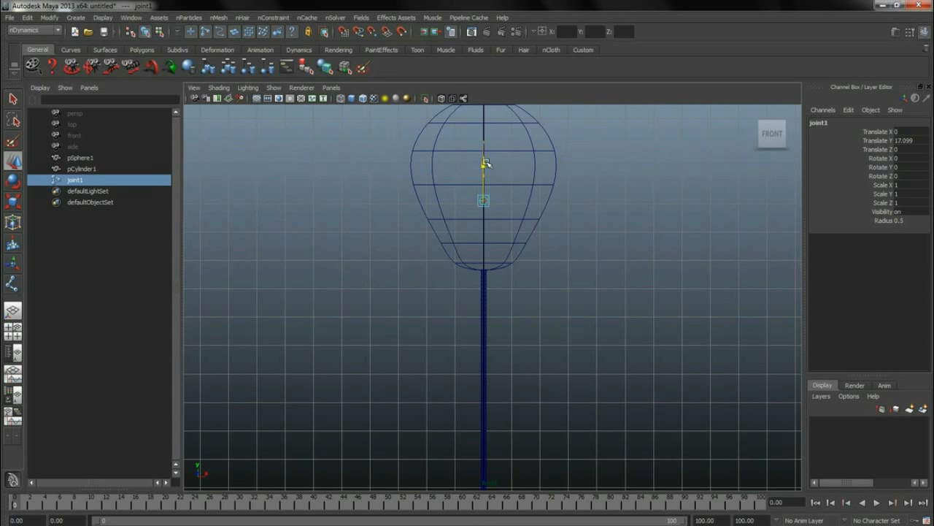
{"action": "key", "text": "x"}
{"action": "scroll", "coordinate": [555, 203], "scroll_direction": "down", "scroll_amount": 2}
{"action": "scroll", "coordinate": [549, 220], "scroll_direction": "down", "scroll_amount": 1}
{"action": "right_click_drag", "start_coordinate": [554, 219], "coordinate": [580, 209], "text": "alt"}
{"action": "middle_click_drag", "start_coordinate": [580, 210], "coordinate": [581, 230], "text": "alt"}
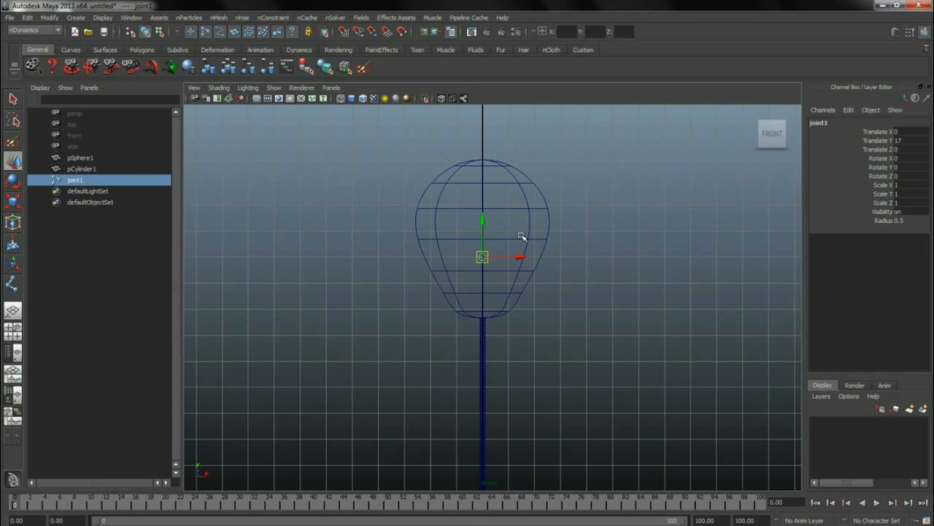
- Start a separate joint chain at the string's top end, placing five closely spaced joints down its length
{"action": "right_click_drag", "start_coordinate": [588, 234], "coordinate": [527, 233], "text": "alt"}
{"action": "right_click_drag", "start_coordinate": [659, 227], "coordinate": [590, 231], "text": "alt"}
{"action": "middle_click_drag", "start_coordinate": [590, 232], "coordinate": [592, 142], "text": "alt"}
{"action": "left_click", "coordinate": [12, 284]}
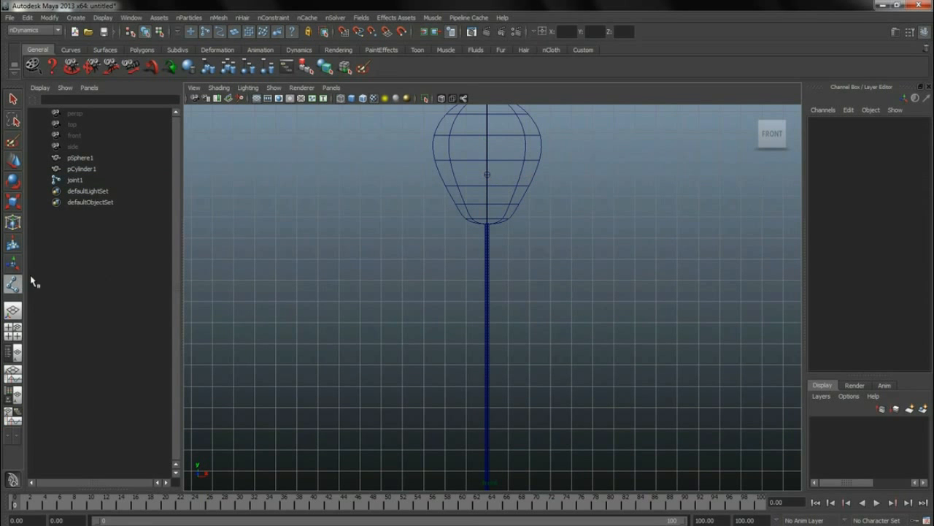
{"action": "middle_click_drag", "start_coordinate": [467, 190], "coordinate": [467, 155], "text": "alt"}
{"action": "right_click_drag", "start_coordinate": [540, 183], "coordinate": [580, 184], "text": "alt"}
{"action": "middle_click_drag", "start_coordinate": [581, 184], "coordinate": [544, 256], "text": "alt"}
{"action": "right_click_drag", "start_coordinate": [545, 256], "coordinate": [722, 219], "text": "alt"}
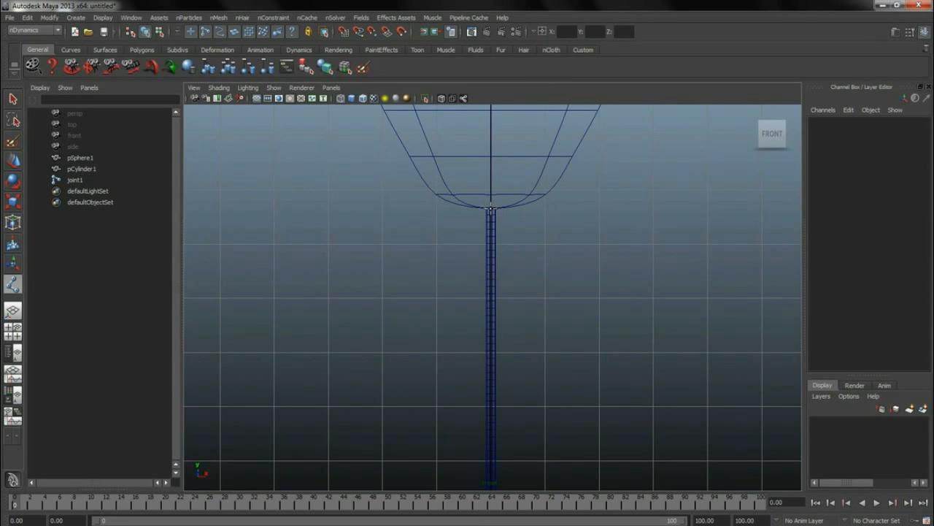
{"action": "left_click", "coordinate": [491, 209]}
{"action": "left_click", "coordinate": [492, 245]}
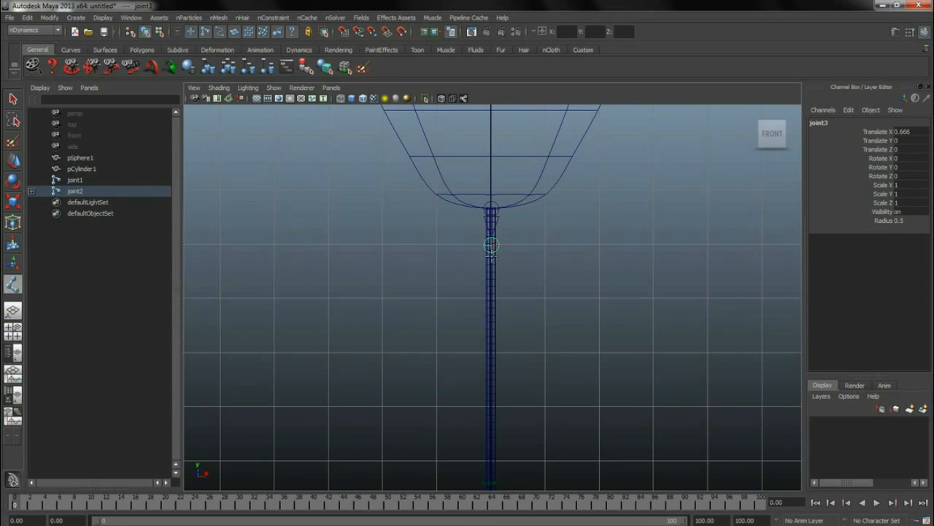
{"action": "left_click", "coordinate": [491, 281]}
{"action": "left_click", "coordinate": [491, 319]}
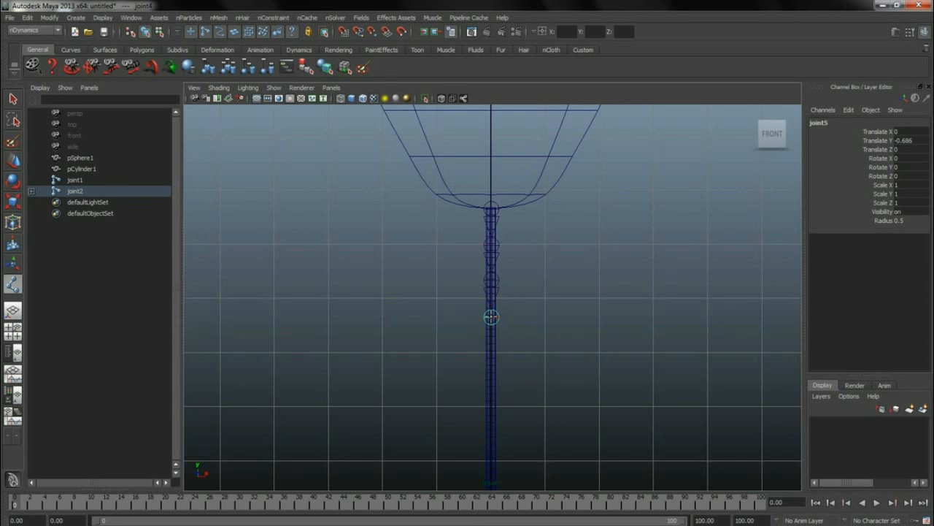
{"action": "left_click", "coordinate": [492, 358]}
- Continue the chain down the middle of the string with six more joints at similar spacing
{"action": "middle_click_drag", "start_coordinate": [551, 306], "coordinate": [585, 120], "text": "alt"}
{"action": "left_click", "coordinate": [526, 211]}
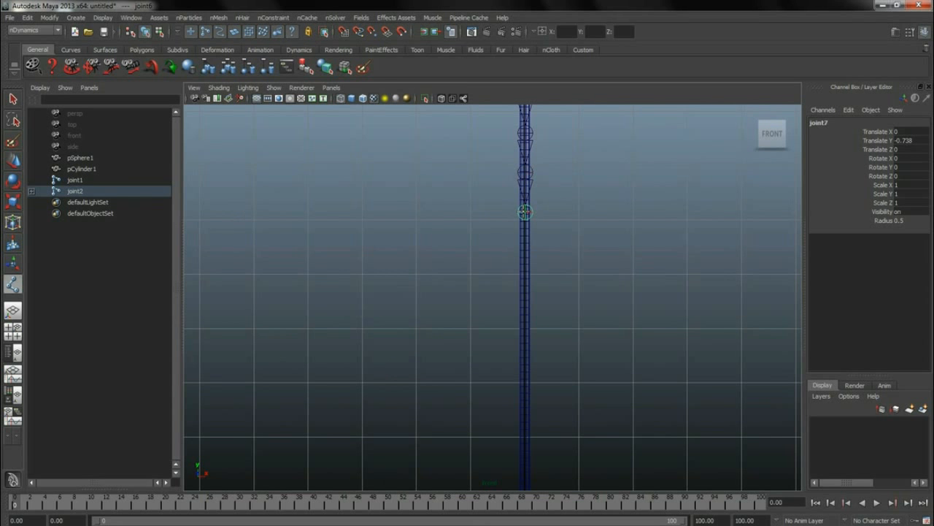
{"action": "left_click", "coordinate": [524, 211]}
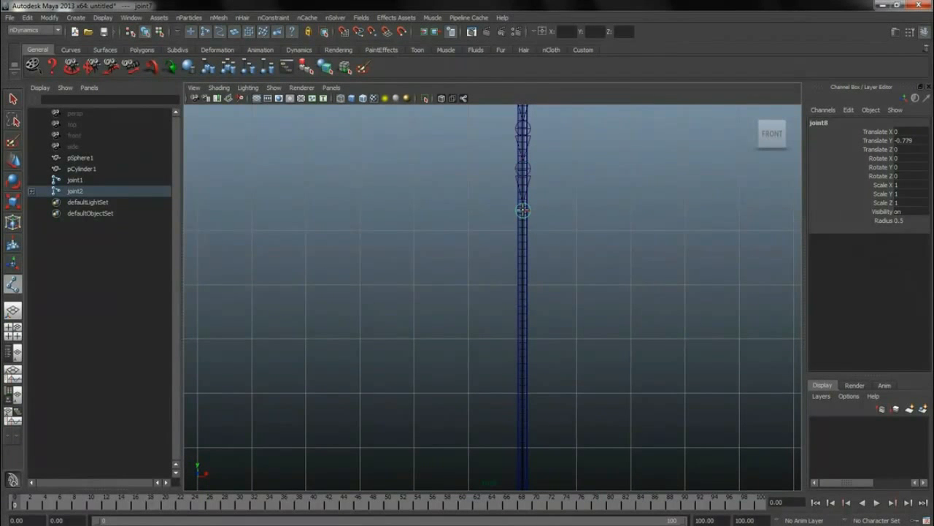
{"action": "left_click", "coordinate": [523, 256]}
{"action": "left_click", "coordinate": [523, 301]}
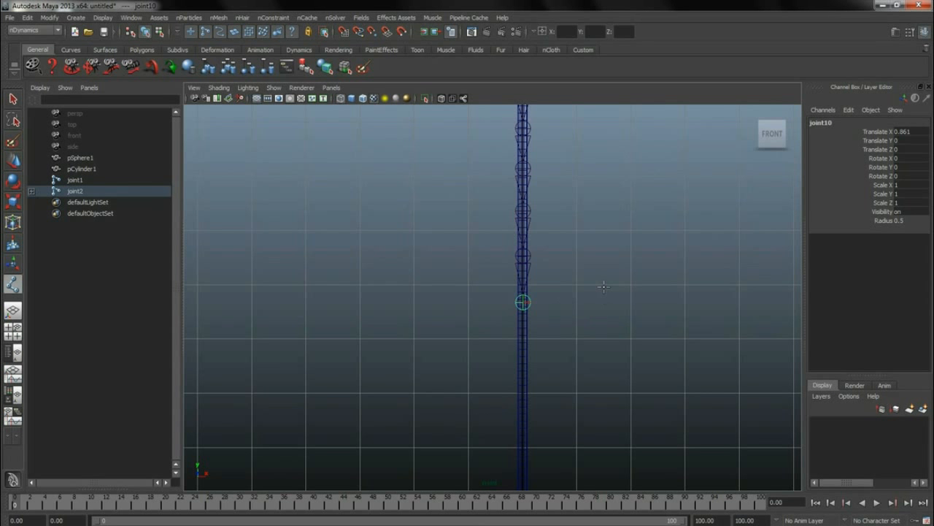
{"action": "middle_click_drag", "start_coordinate": [604, 286], "coordinate": [584, 175], "text": "alt"}
{"action": "left_click", "coordinate": [520, 219]}
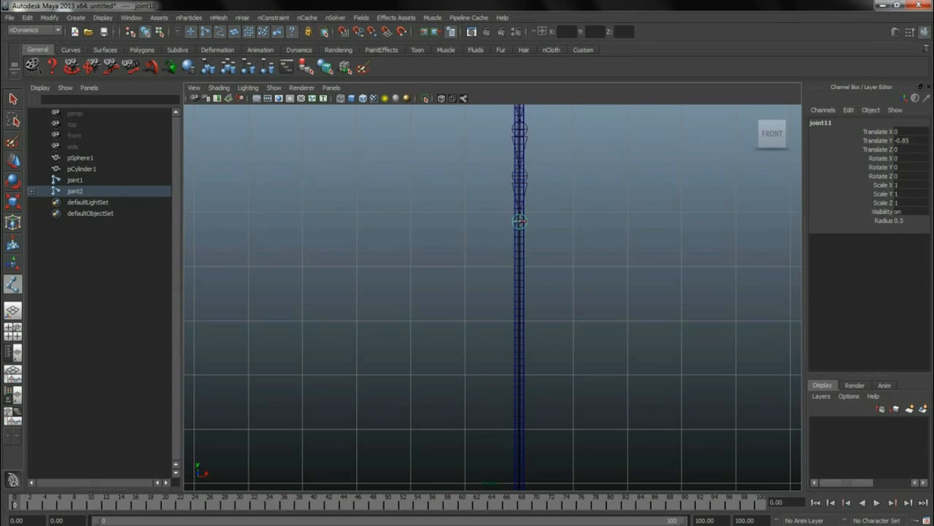
{"action": "left_click", "coordinate": [520, 266]}
- Add the final six joints down to the string's bottom end and complete the chain
{"action": "middle_click_drag", "start_coordinate": [579, 269], "coordinate": [575, 192], "text": "alt"}
{"action": "left_click", "coordinate": [518, 235]}
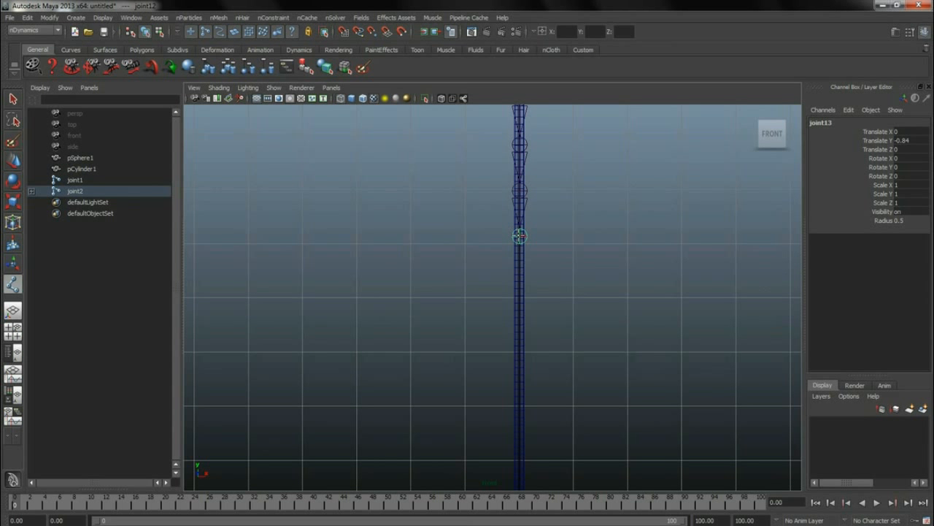
{"action": "middle_click_drag", "start_coordinate": [612, 246], "coordinate": [616, 162], "text": "alt"}
{"action": "left_click", "coordinate": [523, 199]}
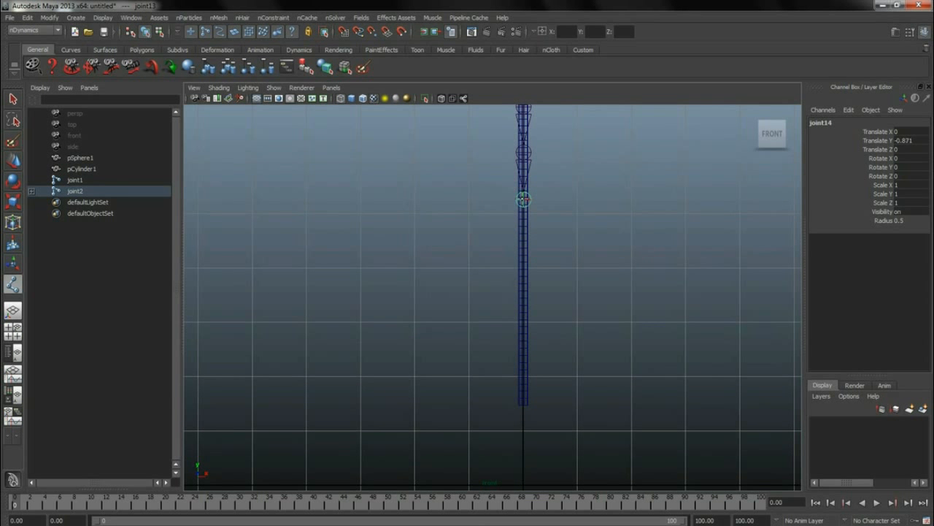
{"action": "left_click", "coordinate": [523, 247]}
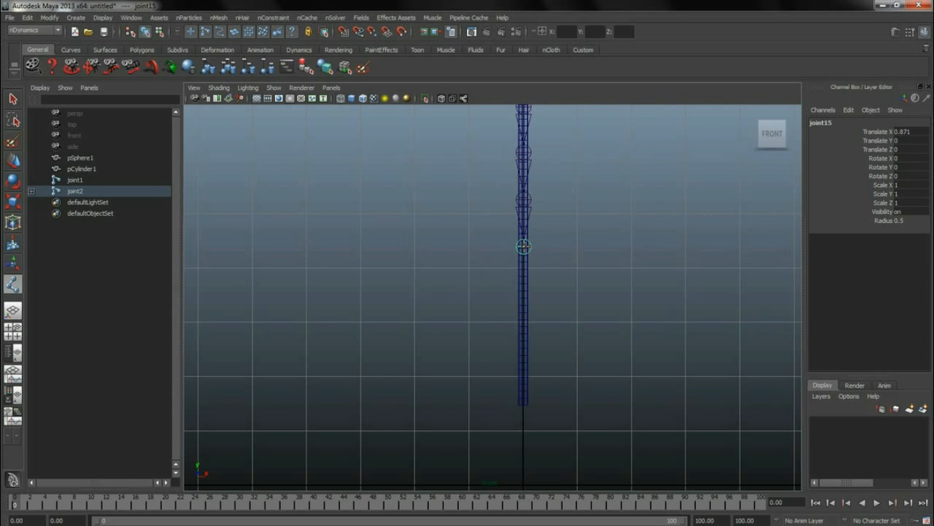
{"action": "left_click", "coordinate": [524, 290]}
{"action": "middle_click_drag", "start_coordinate": [618, 307], "coordinate": [612, 225], "text": "alt"}
{"action": "left_click", "coordinate": [517, 257]}
{"action": "left_click_drag", "start_coordinate": [517, 258], "coordinate": [517, 323]}
{"action": "key", "text": "Return"}
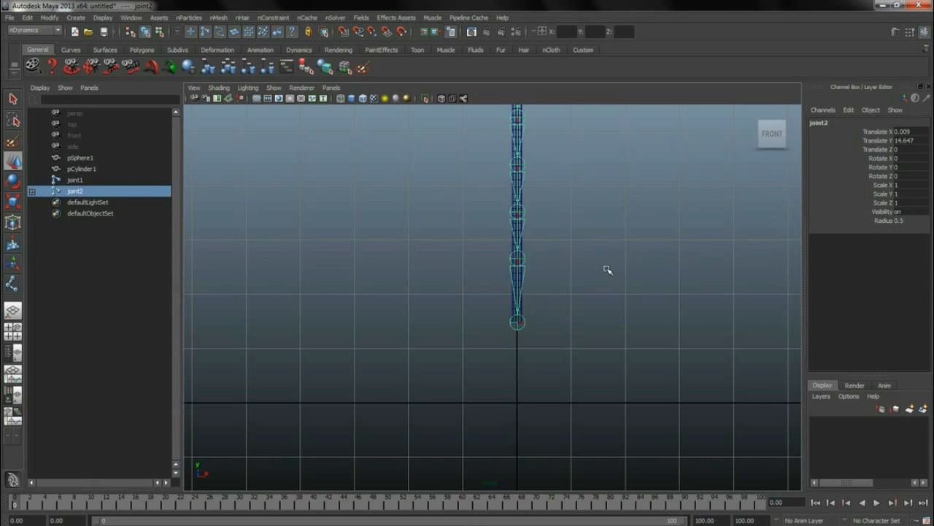
- Move the chain's second joint slightly down the string, to a Translate X of about 0.741
{"action": "middle_click_drag", "start_coordinate": [566, 211], "coordinate": [536, 350], "text": "alt"}
{"action": "right_click_drag", "start_coordinate": [584, 319], "coordinate": [396, 276], "text": "alt"}
{"action": "middle_click_drag", "start_coordinate": [514, 250], "coordinate": [519, 318], "text": "alt"}
{"action": "right_click_drag", "start_coordinate": [436, 233], "coordinate": [560, 218], "text": "alt"}
{"action": "left_click", "coordinate": [494, 179]}
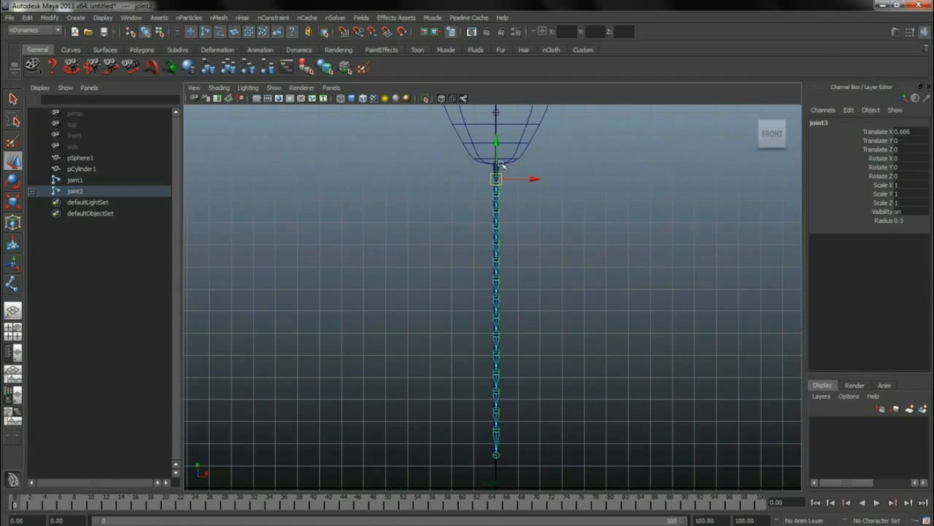
{"action": "left_click_drag", "start_coordinate": [497, 141], "coordinate": [499, 147]}
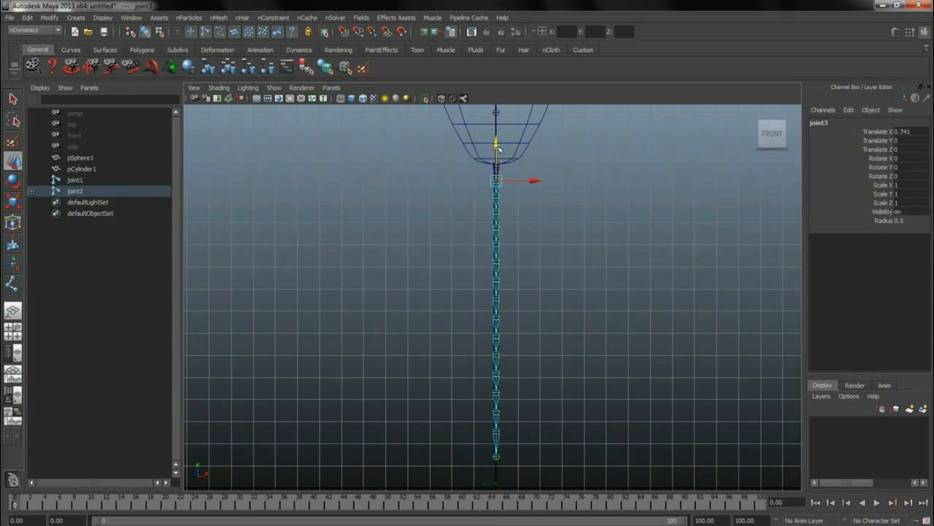
- Nudge several middle and lower joints slightly down the string to even out their spacing
{"action": "left_click", "coordinate": [497, 298]}
{"action": "left_click", "coordinate": [498, 334]}
{"action": "middle_click_drag", "start_coordinate": [496, 298], "coordinate": [497, 300]}
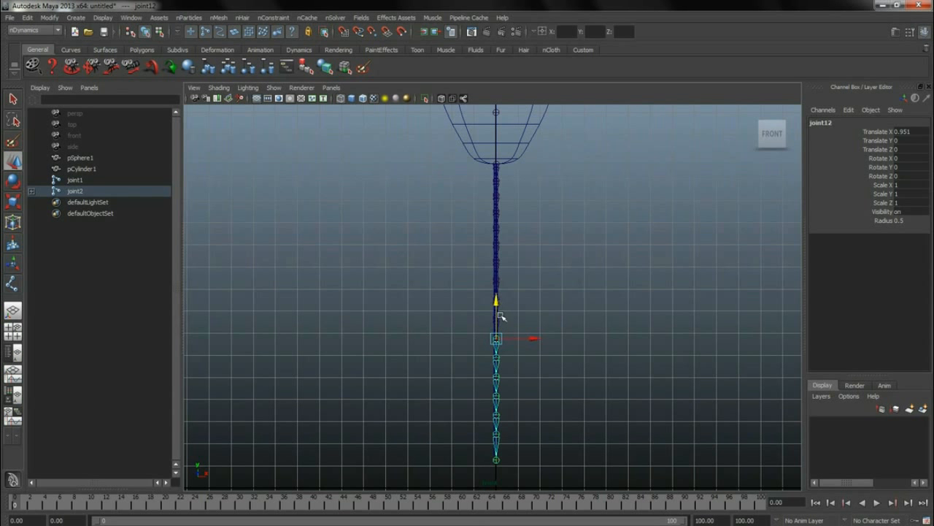
{"action": "left_click", "coordinate": [497, 376]}
{"action": "left_click", "coordinate": [497, 395]}
{"action": "key", "text": "Down"}
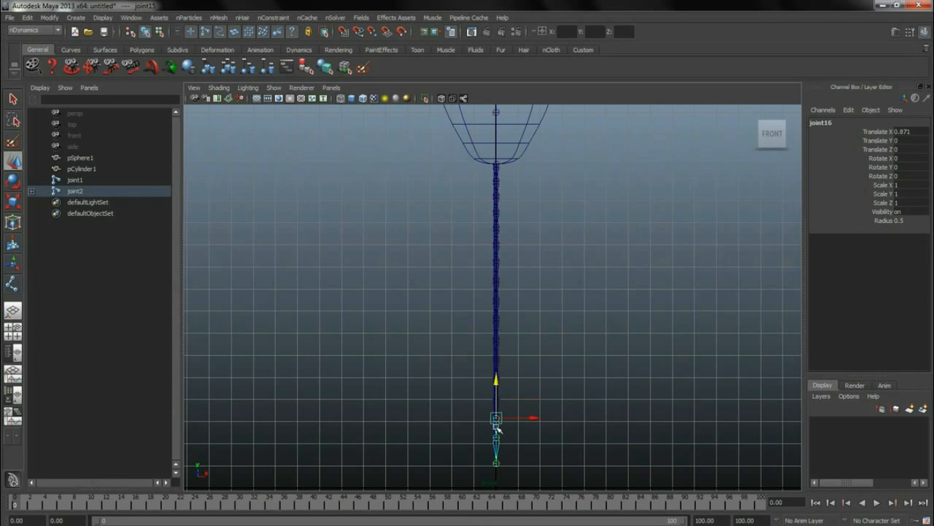
{"action": "left_click_drag", "start_coordinate": [498, 381], "coordinate": [498, 383]}
- Adjust the spacing of the lowest joints and move the end joint to the string's bottom tip, with a Translate X of about 0.856
{"action": "middle_click_drag", "start_coordinate": [542, 392], "coordinate": [540, 258], "text": "alt"}
{"action": "right_click_drag", "start_coordinate": [532, 259], "coordinate": [660, 325], "text": "alt"}
{"action": "middle_click_drag", "start_coordinate": [661, 325], "coordinate": [664, 232], "text": "alt"}
{"action": "left_click", "coordinate": [492, 269]}
{"action": "left_click_drag", "start_coordinate": [494, 233], "coordinate": [495, 216]}
{"action": "right_click_drag", "start_coordinate": [520, 205], "coordinate": [486, 196], "text": "alt"}
{"action": "middle_click_drag", "start_coordinate": [544, 186], "coordinate": [544, 218], "text": "alt"}
{"action": "right_click_drag", "start_coordinate": [544, 218], "coordinate": [657, 222], "text": "alt"}
{"action": "left_click", "coordinate": [494, 231]}
{"action": "left_click", "coordinate": [501, 186]}
{"action": "left_click", "coordinate": [495, 230]}
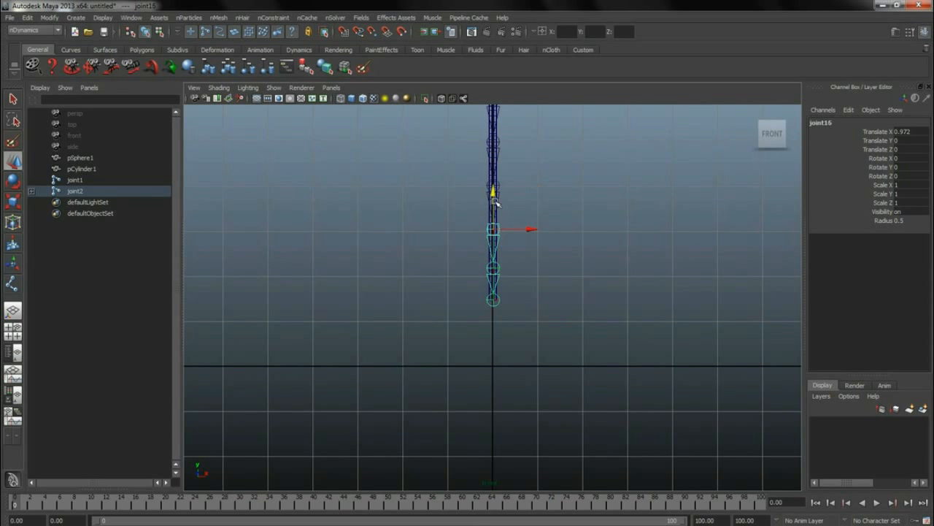
{"action": "left_click_drag", "start_coordinate": [495, 192], "coordinate": [494, 188]}
{"action": "left_click", "coordinate": [495, 294]}
{"action": "left_click_drag", "start_coordinate": [496, 258], "coordinate": [494, 264]}
- In the perspective view, examine the string's joint chain and the separate joint inside the balloon
{"action": "right_click_drag", "start_coordinate": [513, 263], "coordinate": [419, 232], "text": "alt"}
{"action": "middle_click_drag", "start_coordinate": [532, 296], "coordinate": [522, 469], "text": "alt"}
{"action": "key", "text": "space"}
{"action": "left_click_drag", "start_coordinate": [525, 297], "coordinate": [525, 275]}
{"action": "right_click_drag", "start_coordinate": [486, 261], "coordinate": [680, 248], "text": "alt"}
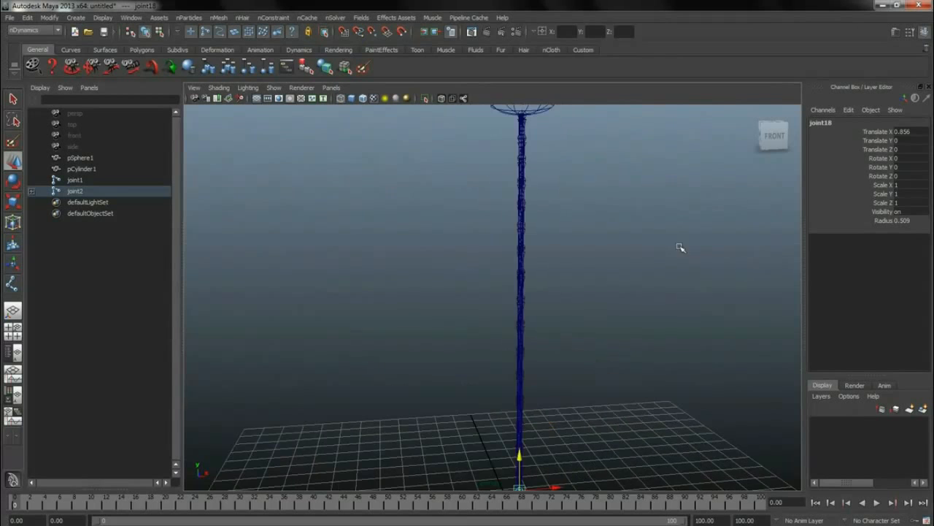
{"action": "middle_click_drag", "start_coordinate": [589, 162], "coordinate": [569, 264], "text": "alt"}
{"action": "left_click", "coordinate": [504, 215]}
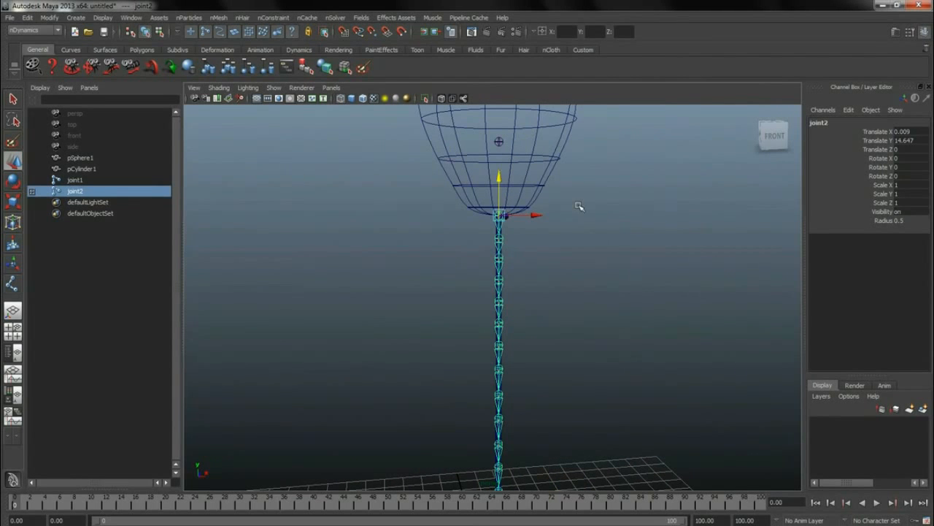
{"action": "middle_click_drag", "start_coordinate": [566, 203], "coordinate": [553, 273], "text": "alt"}
{"action": "right_click_drag", "start_coordinate": [549, 271], "coordinate": [608, 271], "text": "alt"}
{"action": "left_click", "coordinate": [491, 195]}
{"action": "left_click", "coordinate": [490, 196]}
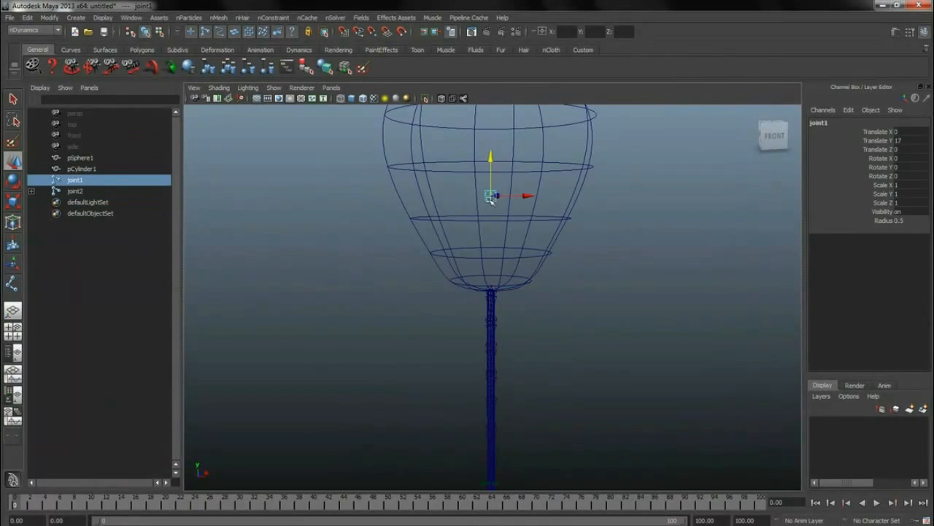
- Parent the string chain's root joint to the joint inside the balloon
{"action": "left_click", "coordinate": [505, 286], "text": "shift"}
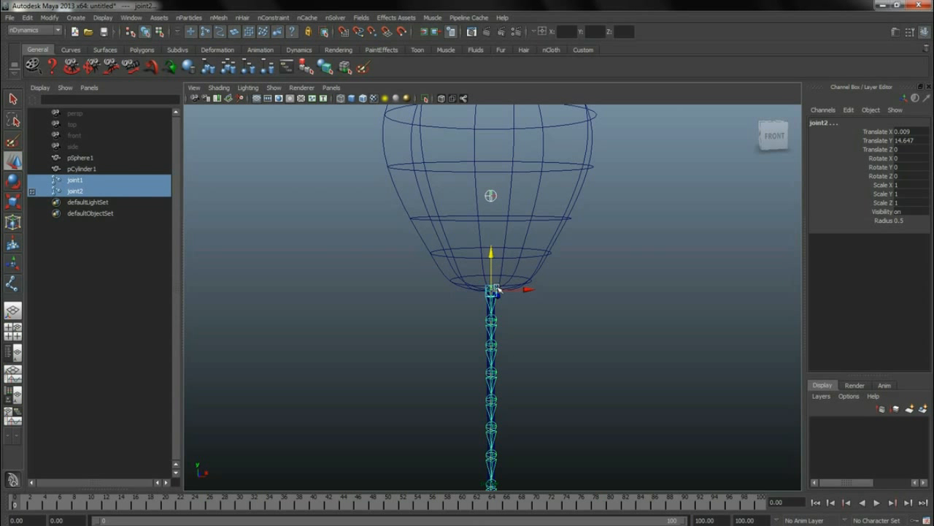
{"action": "left_click", "coordinate": [491, 290]}
{"action": "left_click", "coordinate": [494, 197], "text": "shift"}
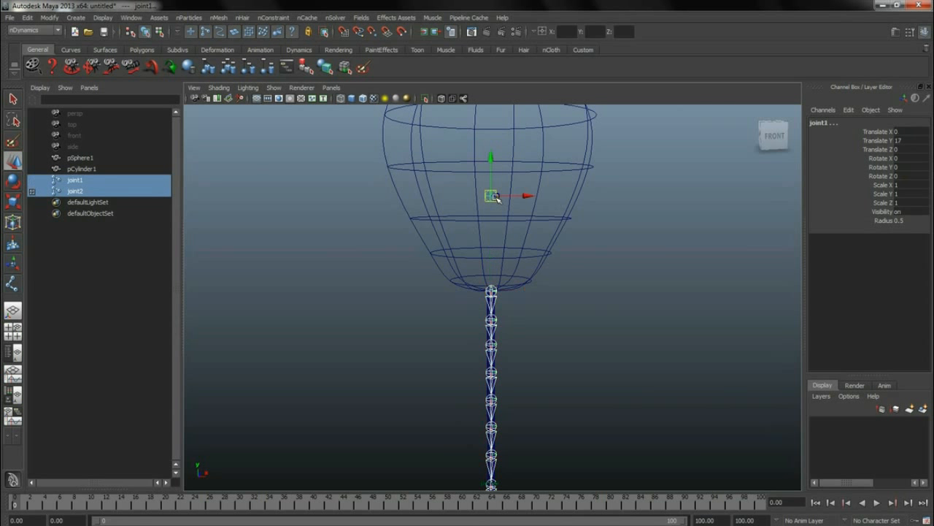
{"action": "key", "text": "p"}
{"action": "left_click", "coordinate": [634, 278]}
{"action": "left_click", "coordinate": [494, 234]}
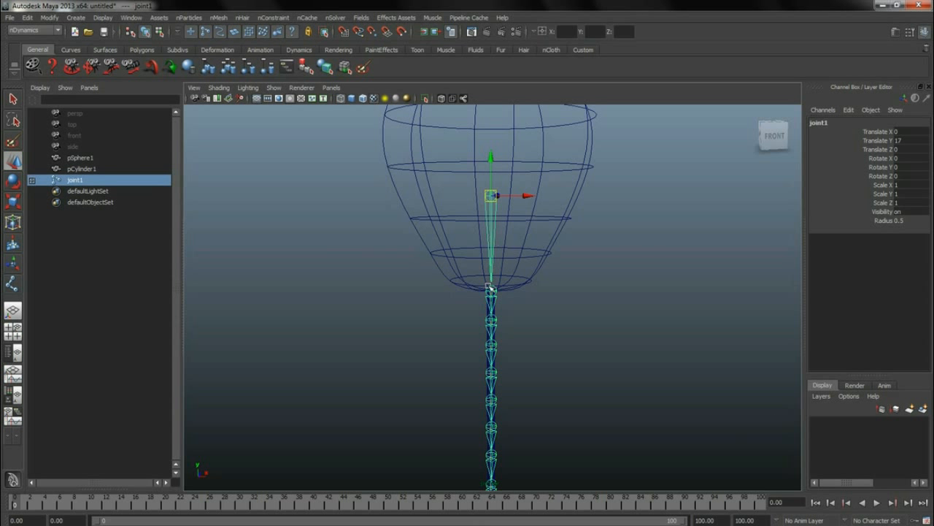
- Unparent the string chain's root joint from the balloon's joint, leaving the balloon's joint selected
{"action": "left_click", "coordinate": [493, 288]}
{"action": "key", "text": "shift+p"}
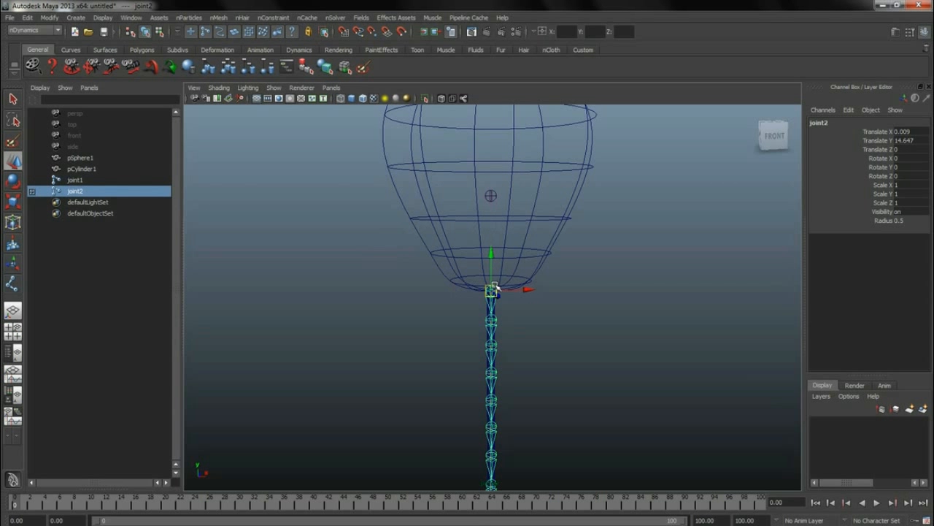
{"action": "left_click", "coordinate": [530, 294]}
{"action": "left_click", "coordinate": [495, 288]}
{"action": "left_click", "coordinate": [492, 196]}
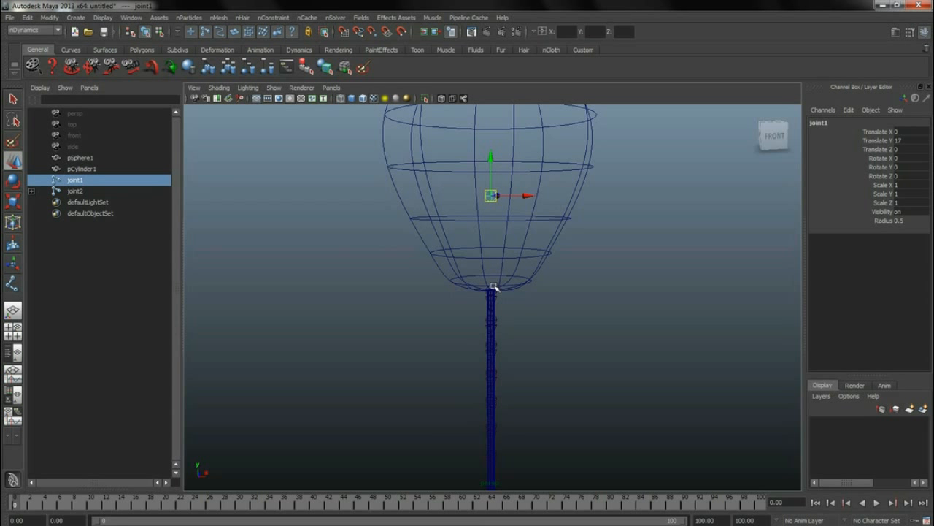
- Parent-constrain the string chain's root joint to the balloon's joint with default settings, maintaining offset on all translate and rotate axes
{"action": "left_click", "coordinate": [494, 287], "text": "shift"}
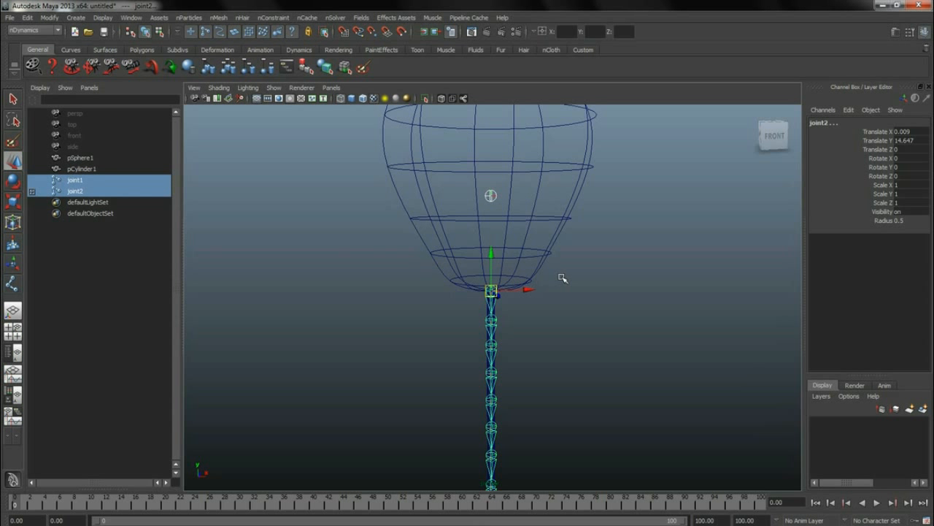
{"action": "key", "text": "space"}
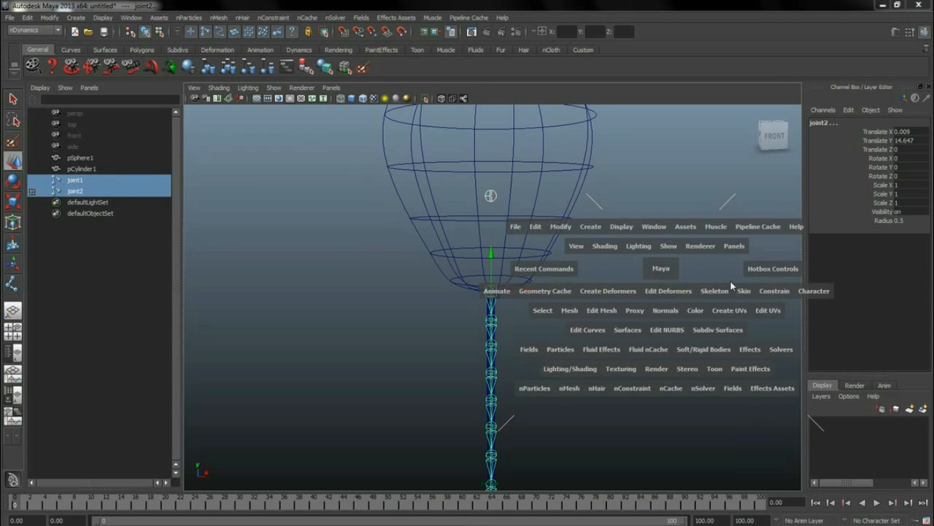
{"action": "left_click", "coordinate": [768, 292]}
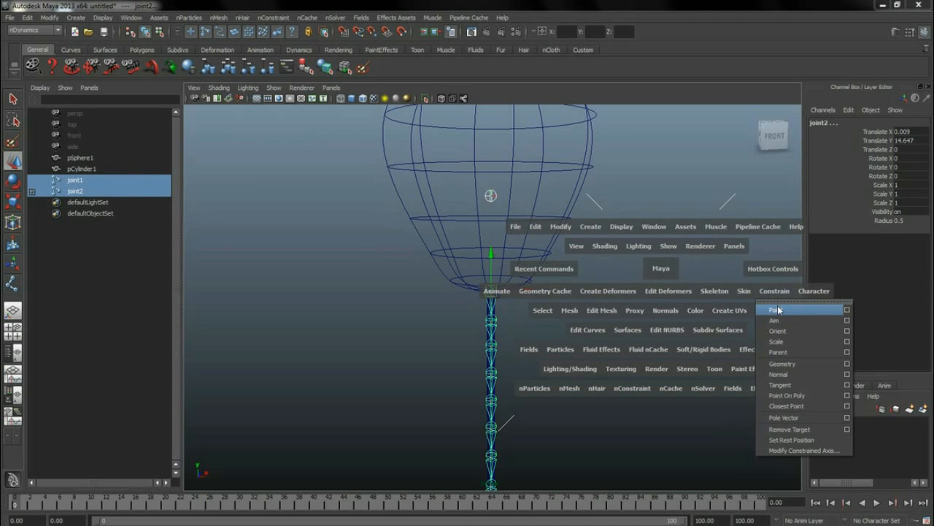
{"action": "left_click", "coordinate": [847, 353]}
{"action": "left_click", "coordinate": [324, 209]}
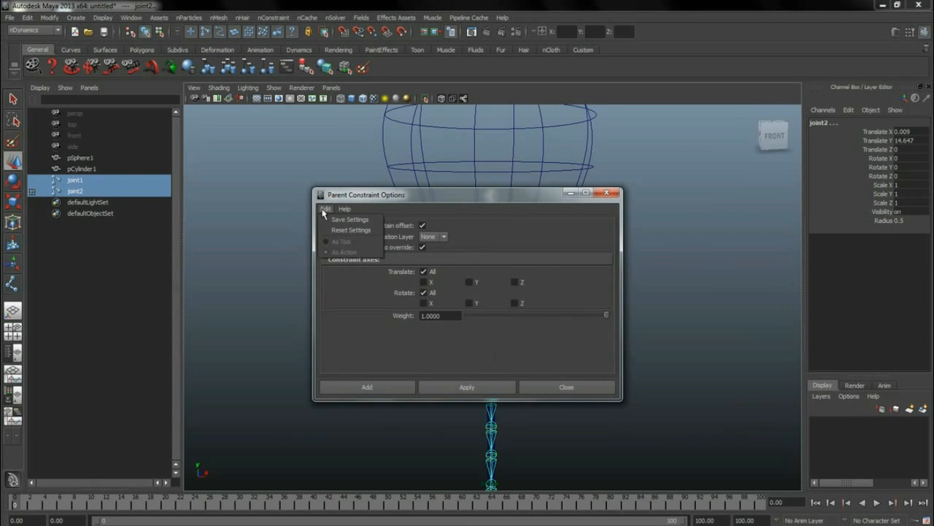
{"action": "left_click", "coordinate": [345, 232]}
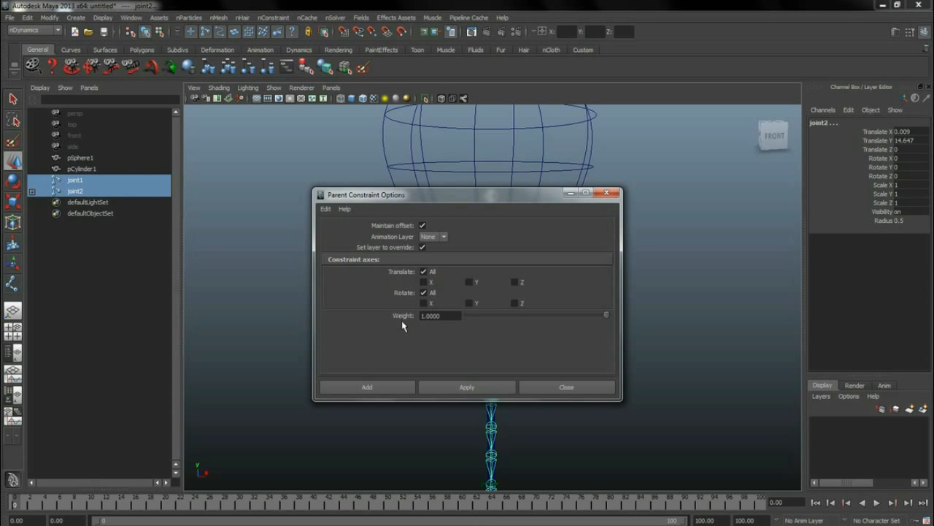
{"action": "left_click", "coordinate": [467, 388]}
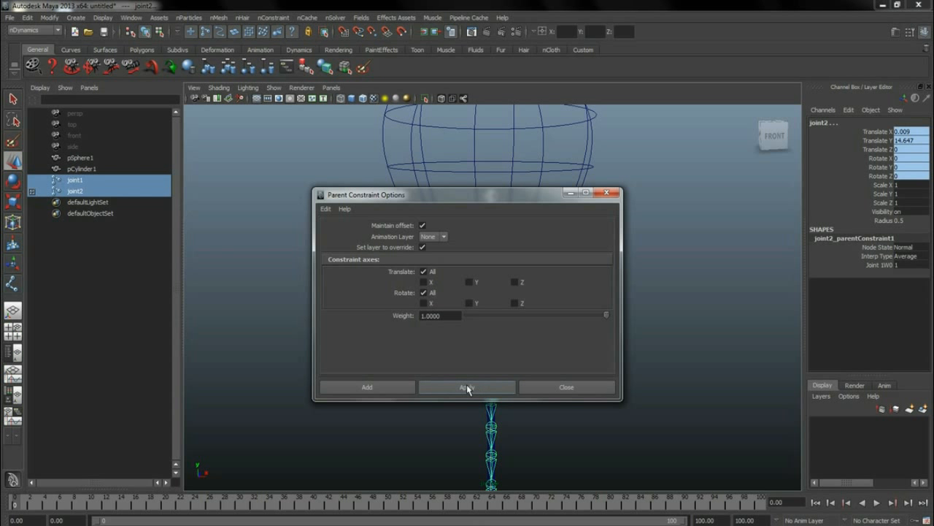
{"action": "left_click", "coordinate": [567, 388]}
- Move the balloon's joint away from the balloon to test the constraint on the string chain, and undo the move
{"action": "left_click", "coordinate": [587, 268]}
{"action": "left_click", "coordinate": [492, 194]}
{"action": "left_click", "coordinate": [494, 197]}
{"action": "scroll", "coordinate": [500, 203], "scroll_direction": "down", "scroll_amount": 5}
{"action": "left_click_drag", "start_coordinate": [524, 232], "coordinate": [298, 157], "text": "alt"}
{"action": "key", "text": "ctrl+z"}
{"action": "key", "text": "ctrl+z"}
{"action": "key", "text": "ctrl+z"}
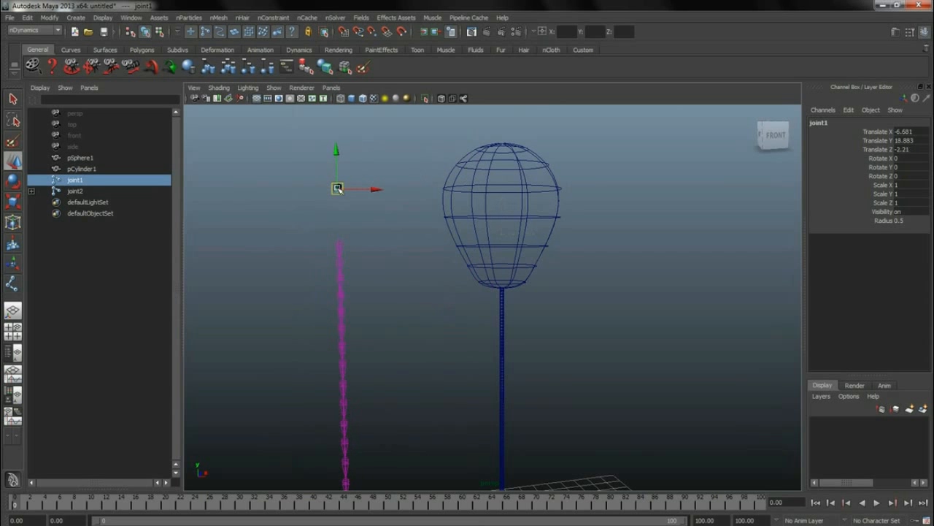
- Smooth-bind the balloon sphere to the single joint inside it
{"action": "left_click_drag", "start_coordinate": [572, 284], "coordinate": [548, 216], "text": "alt"}
{"action": "left_click", "coordinate": [583, 214]}
{"action": "left_click", "coordinate": [532, 179]}
{"action": "left_click_drag", "start_coordinate": [531, 179], "coordinate": [540, 191], "text": "alt"}
{"action": "right_click_drag", "start_coordinate": [540, 192], "coordinate": [655, 192], "text": "alt"}
{"action": "left_click_drag", "start_coordinate": [595, 206], "coordinate": [681, 245], "text": "alt"}
{"action": "left_click", "coordinate": [540, 234], "text": "shift"}
{"action": "right_click_drag", "start_coordinate": [682, 245], "coordinate": [501, 220], "text": "alt"}
{"action": "left_click_drag", "start_coordinate": [501, 220], "coordinate": [446, 208], "text": "alt"}
{"action": "right_click_drag", "start_coordinate": [446, 208], "coordinate": [610, 263], "text": "alt"}
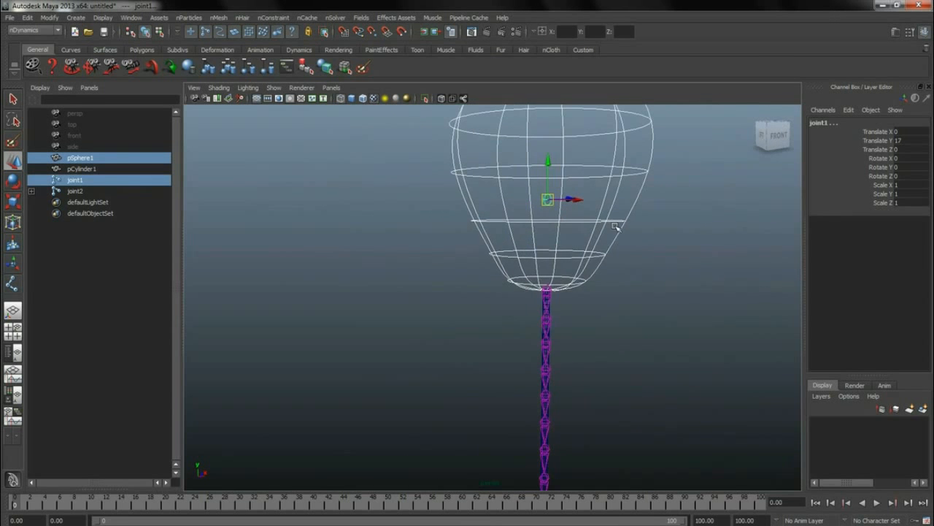
{"action": "key", "text": "space"}
{"action": "left_click", "coordinate": [677, 249]}
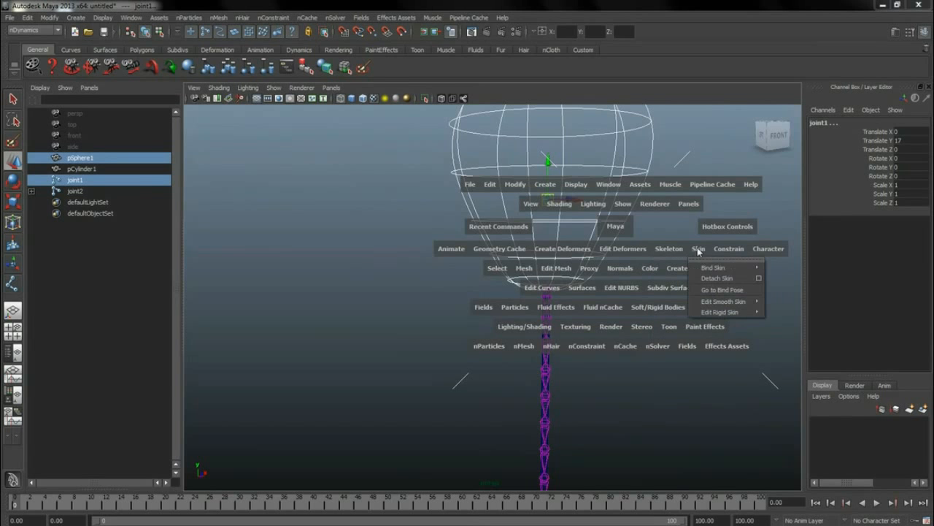
{"action": "mouse_move", "coordinate": [733, 269]}
{"action": "left_click", "coordinate": [794, 273]}
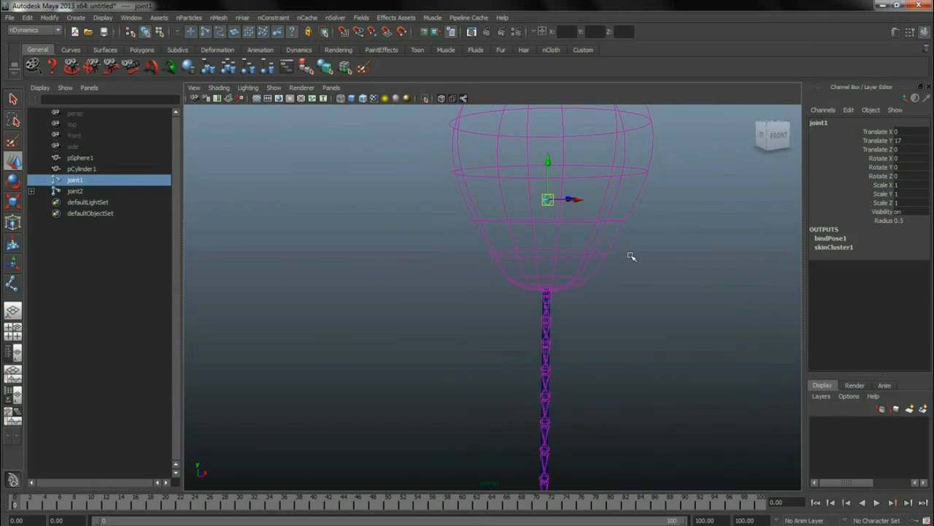
- Smooth-bind the string cylinder to the joint chain, using the chain's root joint
{"action": "left_click_drag", "start_coordinate": [589, 246], "coordinate": [407, 214], "text": "alt"}
{"action": "left_click", "coordinate": [407, 208]}
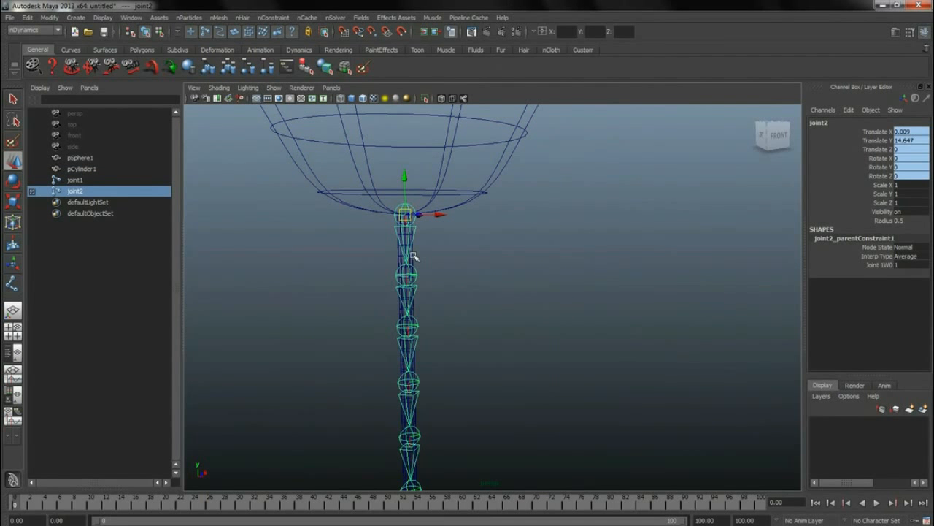
{"action": "left_click", "coordinate": [413, 255], "text": "shift"}
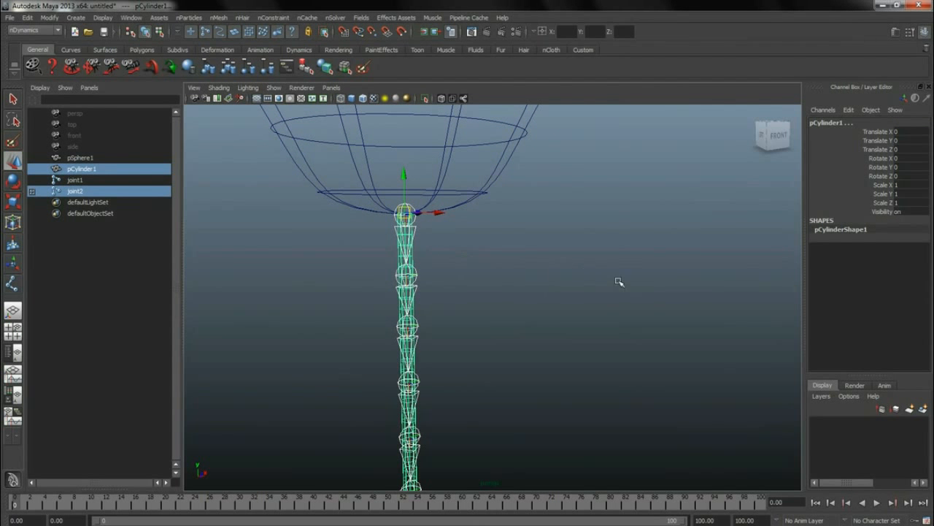
{"action": "key", "text": "space"}
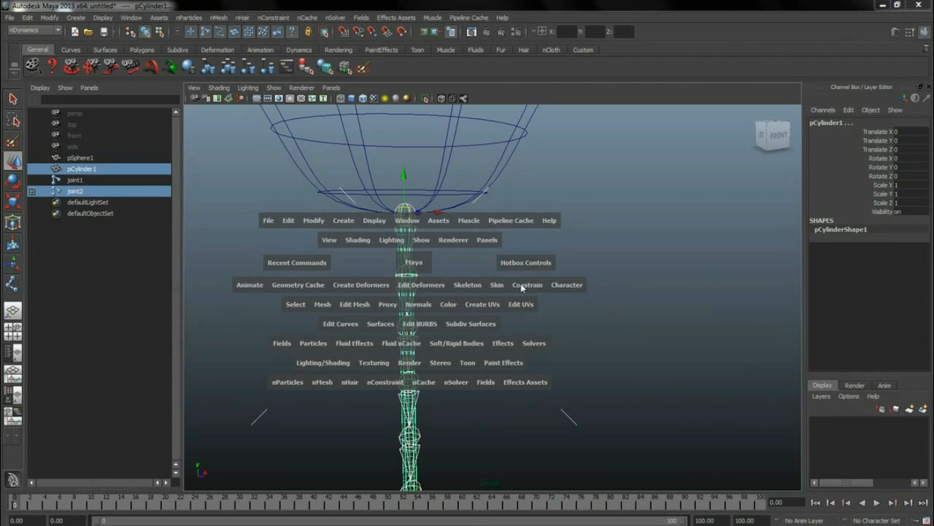
{"action": "left_click_drag", "start_coordinate": [496, 287], "coordinate": [586, 310]}
- Expand the string chain's full hierarchy and select all its joints from the root joint down to the end joint
{"action": "right_click_drag", "start_coordinate": [621, 264], "coordinate": [455, 253], "text": "alt"}
{"action": "middle_click_drag", "start_coordinate": [493, 265], "coordinate": [594, 204], "text": "alt"}
{"action": "left_click_drag", "start_coordinate": [594, 205], "coordinate": [518, 203], "text": "alt"}
{"action": "middle_click_drag", "start_coordinate": [517, 203], "coordinate": [503, 124], "text": "alt"}
{"action": "left_click", "coordinate": [31, 190], "text": "shift"}
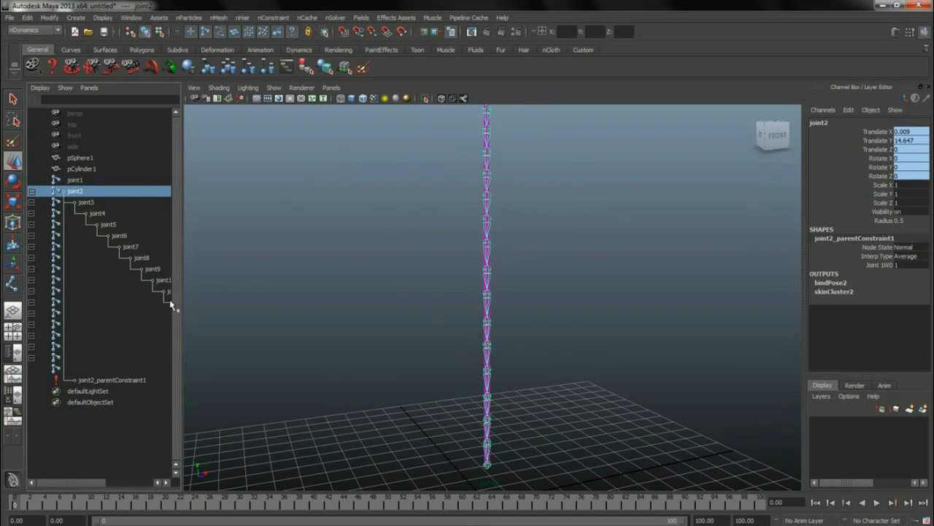
{"action": "left_click_drag", "start_coordinate": [80, 480], "coordinate": [133, 483]}
{"action": "left_click_drag", "start_coordinate": [151, 371], "coordinate": [46, 257]}
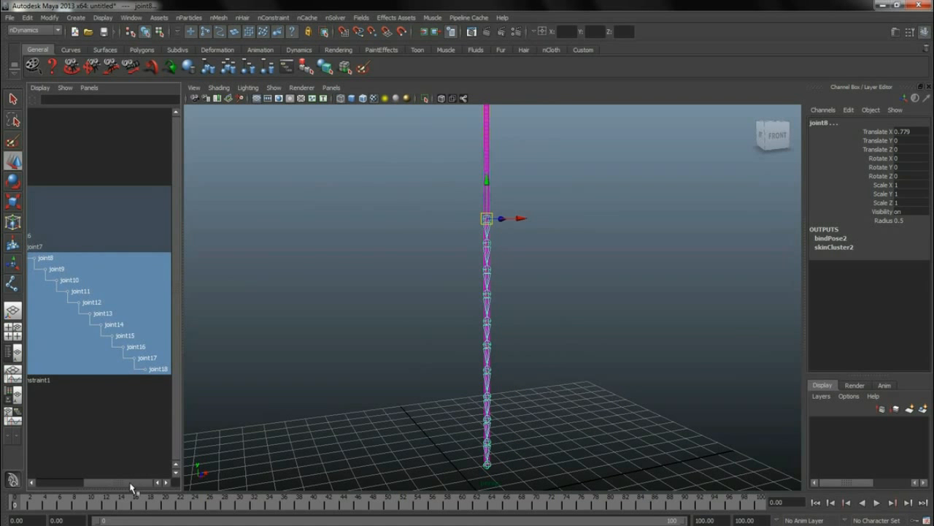
{"action": "left_click_drag", "start_coordinate": [133, 483], "coordinate": [81, 484]}
{"action": "left_click_drag", "start_coordinate": [133, 240], "coordinate": [86, 193], "text": "shift"}
{"action": "right_click_drag", "start_coordinate": [538, 223], "coordinate": [292, 204], "text": "alt"}
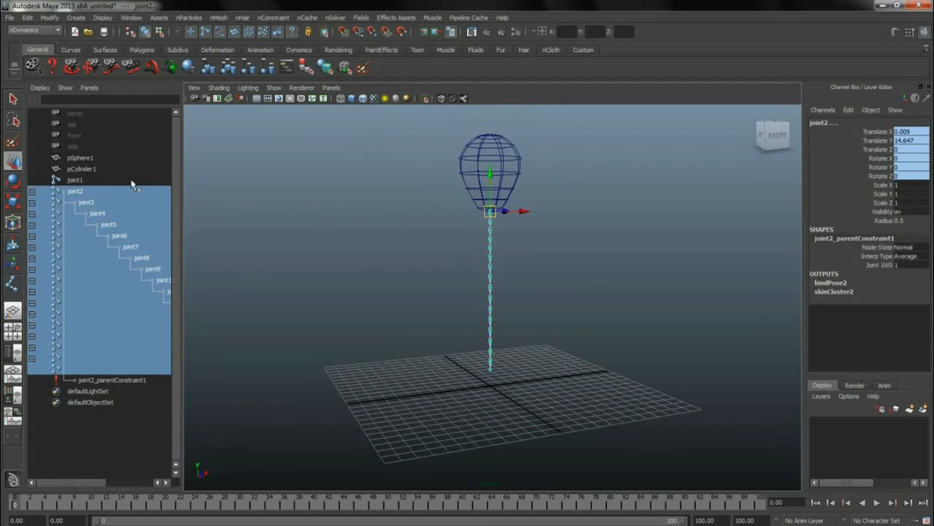
- Rotate the selected chain joints together to test how the string bends, and undo the rotation
{"action": "left_click", "coordinate": [12, 181]}
{"action": "mouse_move", "coordinate": [447, 194]}
{"action": "left_mouse_down"}
{"action": "mouse_move", "coordinate": [457, 184]}
{"action": "mouse_move", "coordinate": [440, 205]}
{"action": "mouse_move", "coordinate": [454, 175]}
{"action": "mouse_move", "coordinate": [470, 171]}
{"action": "mouse_move", "coordinate": [454, 200]}
{"action": "mouse_move", "coordinate": [461, 209]}
{"action": "mouse_move", "coordinate": [463, 193]}
{"action": "left_mouse_up"}
{"action": "key", "text": "ctrl+z"}
{"action": "left_click", "coordinate": [590, 267]}
- Collapse the string chain's joint hierarchy under its root joint
{"action": "left_click_drag", "start_coordinate": [617, 257], "coordinate": [515, 259], "text": "alt"}
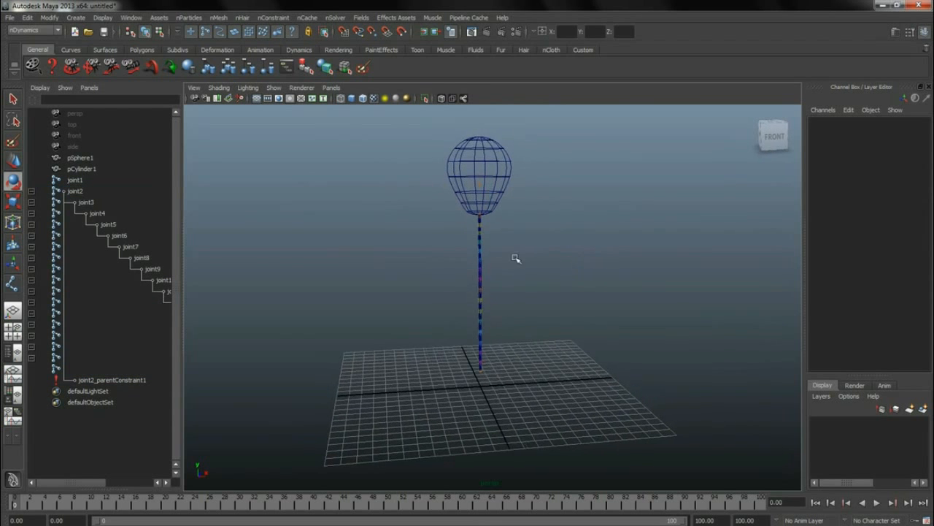
{"action": "right_click_drag", "start_coordinate": [448, 246], "coordinate": [676, 245], "text": "alt"}
{"action": "middle_click_drag", "start_coordinate": [596, 174], "coordinate": [590, 234], "text": "alt"}
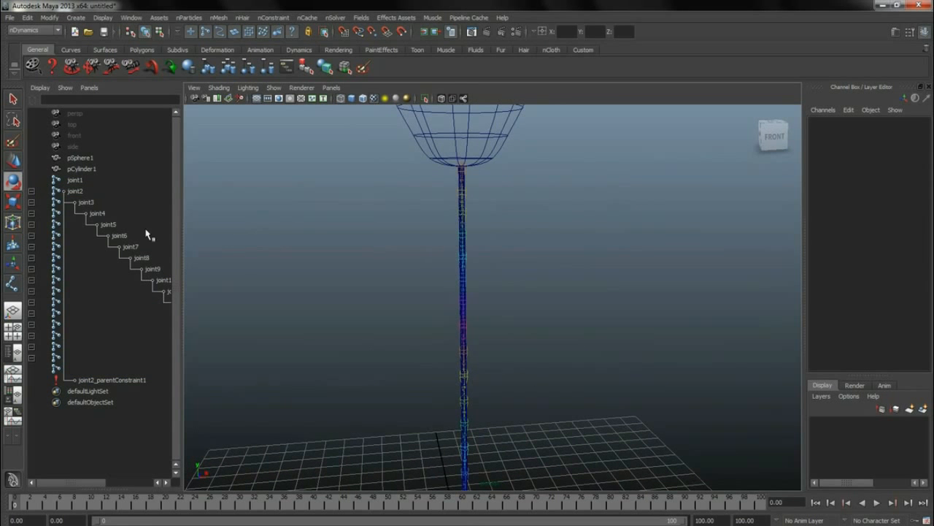
{"action": "left_click", "coordinate": [32, 190]}
{"action": "right_click_drag", "start_coordinate": [678, 229], "coordinate": [584, 230], "text": "alt"}
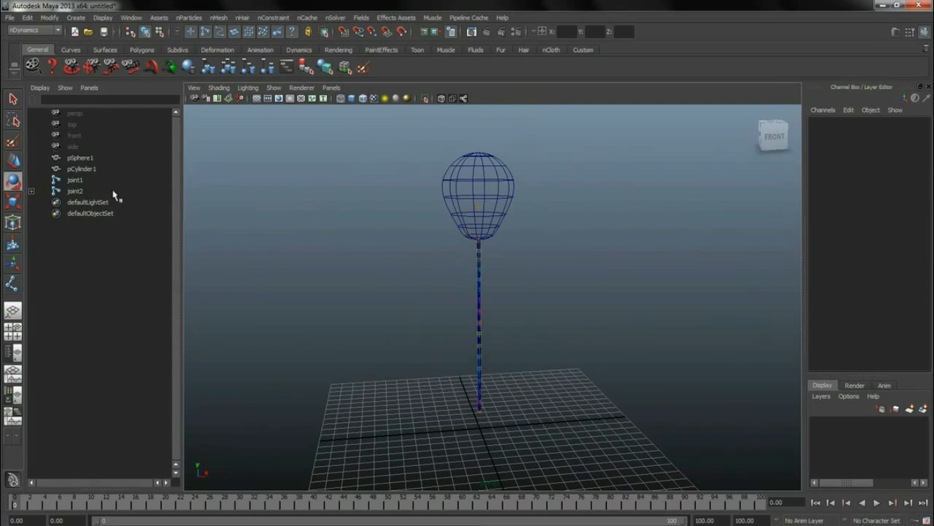
- Hide the balloon sphere and the string cylinder, leaving only the joints displayed
{"action": "left_click", "coordinate": [84, 169]}
{"action": "left_click", "coordinate": [80, 158], "text": "ctrl"}
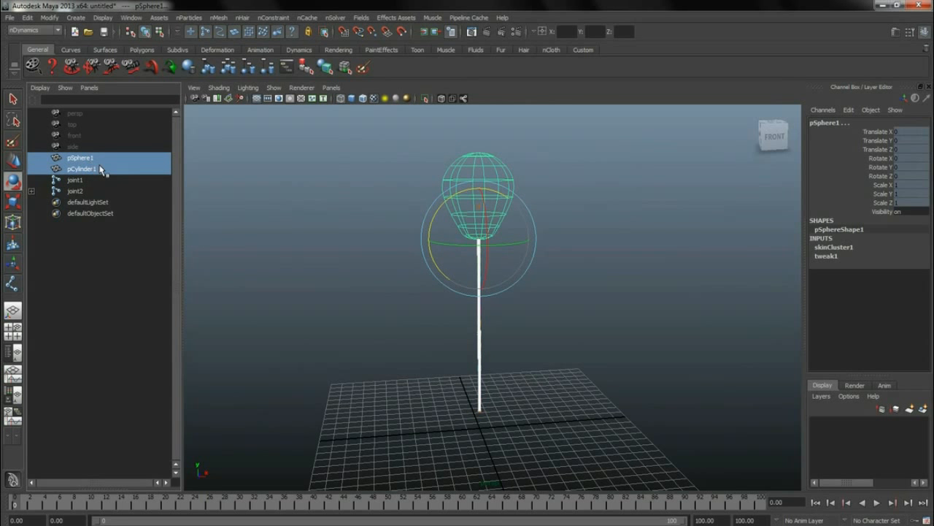
{"action": "key", "text": "ctrl+h"}
{"action": "right_click_drag", "start_coordinate": [521, 273], "coordinate": [596, 280], "text": "alt"}
{"action": "middle_click_drag", "start_coordinate": [578, 278], "coordinate": [585, 229], "text": "alt"}
{"action": "left_click_drag", "start_coordinate": [584, 230], "coordinate": [572, 262], "text": "alt"}
- In the front view, start a CV curve at the string chain's root joint and place its first points on the uppermost joints
{"action": "key", "text": "space"}
{"action": "right_click_drag", "start_coordinate": [599, 251], "coordinate": [525, 251], "text": "alt"}
{"action": "middle_click_drag", "start_coordinate": [525, 251], "coordinate": [545, 226], "text": "alt"}
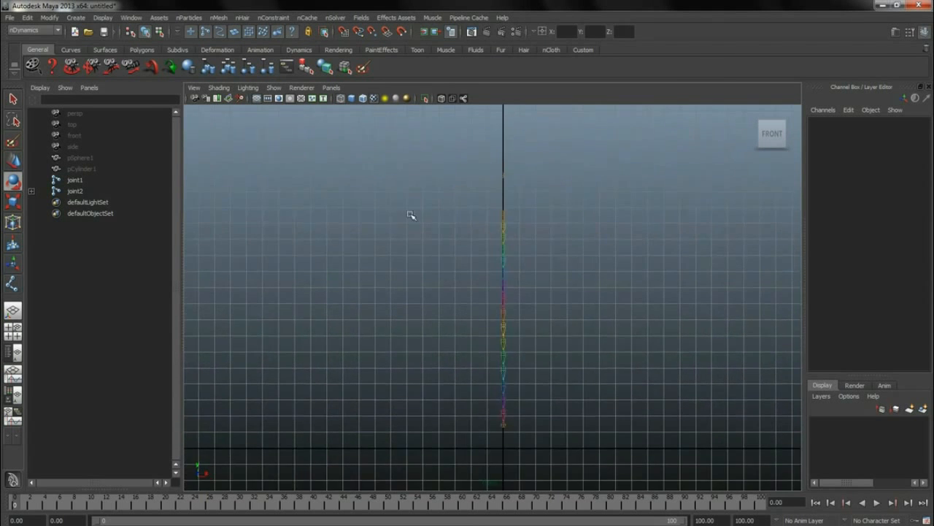
{"action": "right_click_drag", "start_coordinate": [410, 214], "coordinate": [531, 200], "text": "alt"}
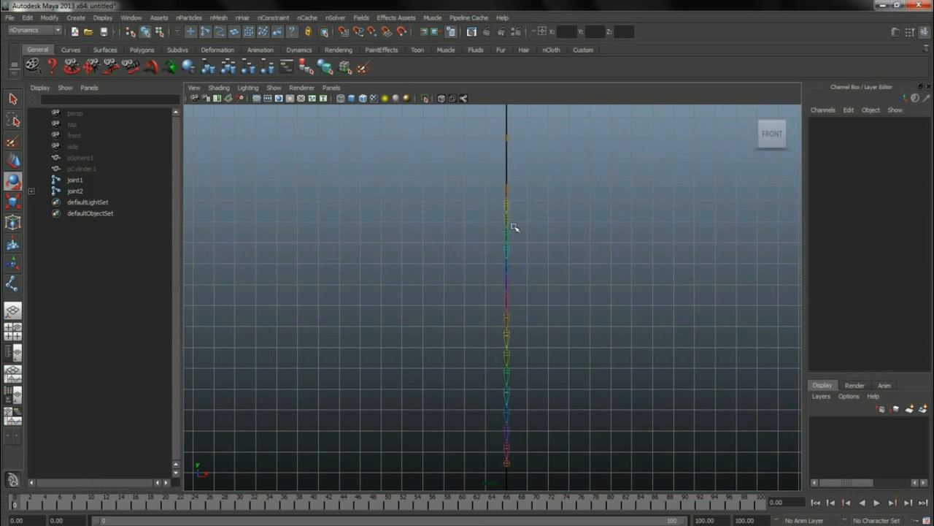
{"action": "key", "text": "space"}
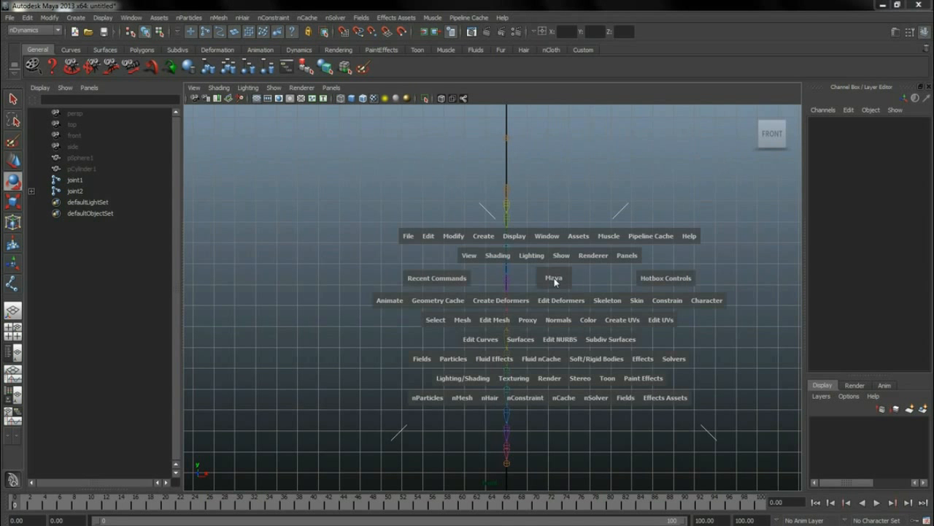
{"action": "left_click", "coordinate": [490, 237]}
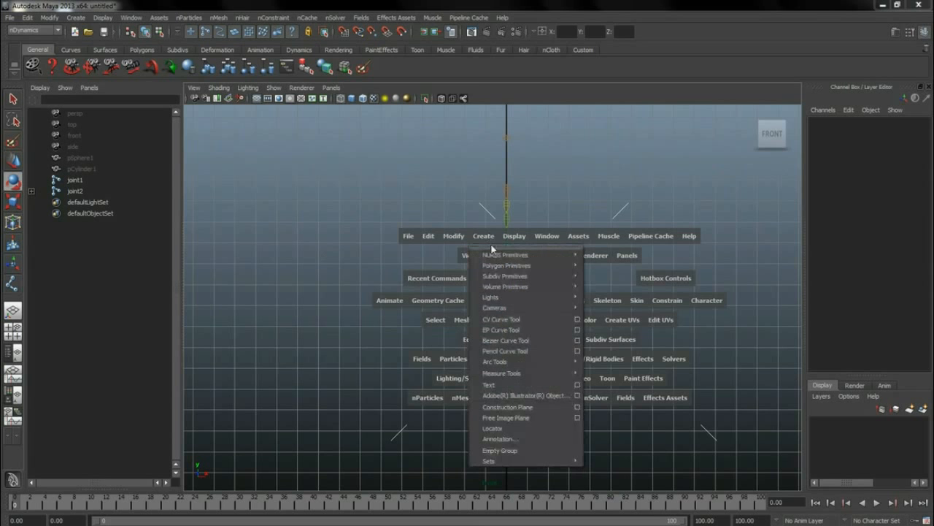
{"action": "left_click", "coordinate": [502, 321]}
{"action": "scroll", "coordinate": [613, 253], "scroll_direction": "up", "scroll_amount": 5}
{"action": "middle_click_drag", "start_coordinate": [457, 250], "coordinate": [498, 250], "text": "alt"}
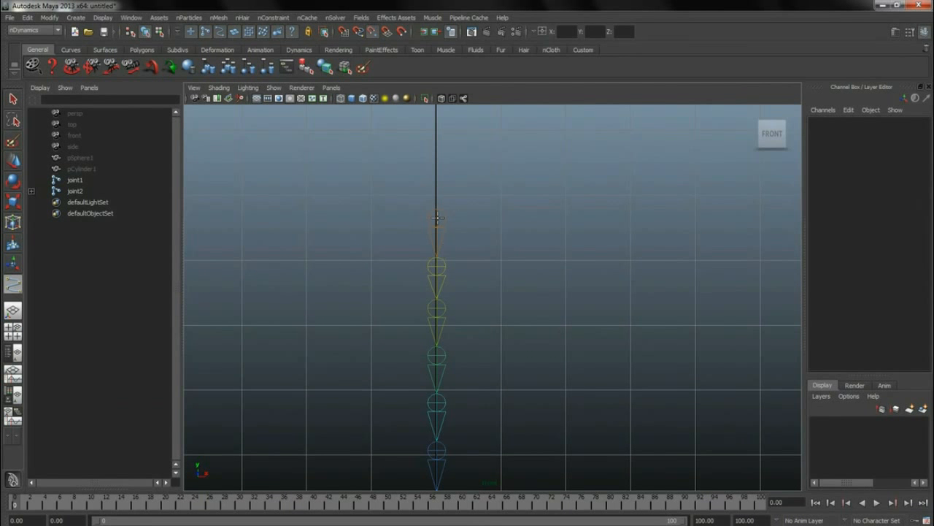
{"action": "left_click", "coordinate": [438, 217]}
{"action": "left_click", "coordinate": [437, 356]}
{"action": "left_click", "coordinate": [437, 401]}
{"action": "left_click", "coordinate": [436, 448]}
- Continue the CV curve down the chain, snapping a point to each joint in the middle section
{"action": "mouse_move", "coordinate": [515, 121]}
{"action": "middle_mouse_down", "text": "alt"}
{"action": "mouse_move", "coordinate": [526, 145]}
{"action": "mouse_move", "coordinate": [526, 134]}
{"action": "middle_mouse_up", "text": "alt"}
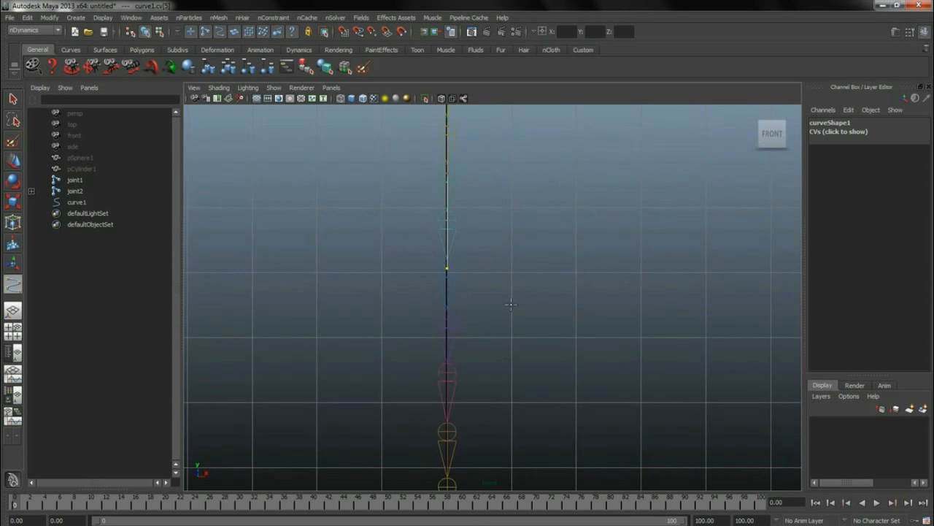
{"action": "key", "text": "v"}
{"action": "left_click_drag", "start_coordinate": [468, 347], "coordinate": [452, 393]}
{"action": "left_click", "coordinate": [447, 432]}
{"action": "middle_click_drag", "start_coordinate": [595, 379], "coordinate": [609, 131], "text": "alt"}
{"action": "key", "text": "v"}
{"action": "left_click", "coordinate": [460, 240]}
{"action": "left_click", "coordinate": [461, 301]}
{"action": "left_click", "coordinate": [461, 355]}
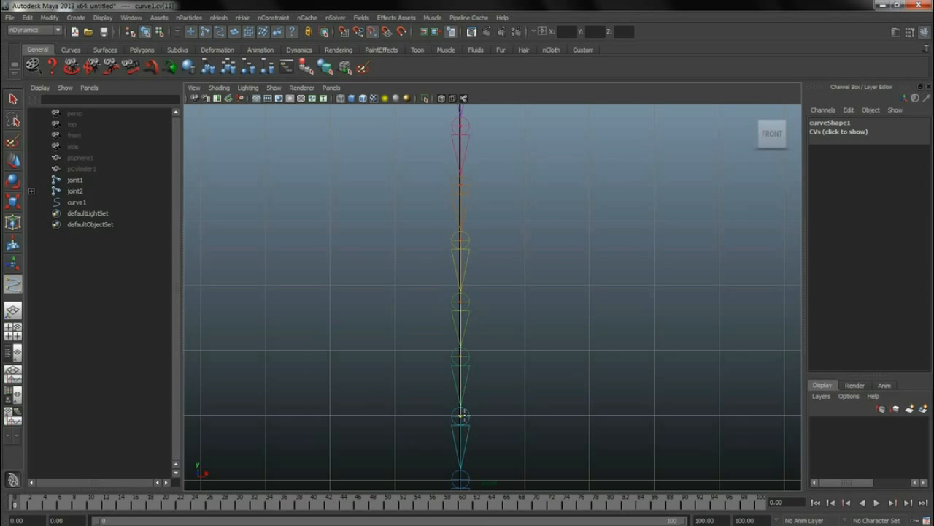
{"action": "left_click", "coordinate": [461, 479]}
- Snap the remaining CV points to the lowest joints and finish the curve at the chain's end joint
{"action": "middle_click_drag", "start_coordinate": [607, 370], "coordinate": [629, 141], "text": "alt"}
{"action": "middle_click_drag", "start_coordinate": [586, 276], "coordinate": [603, 132], "text": "alt"}
{"action": "key", "text": "v"}
{"action": "left_click_drag", "start_coordinate": [477, 209], "coordinate": [477, 265]}
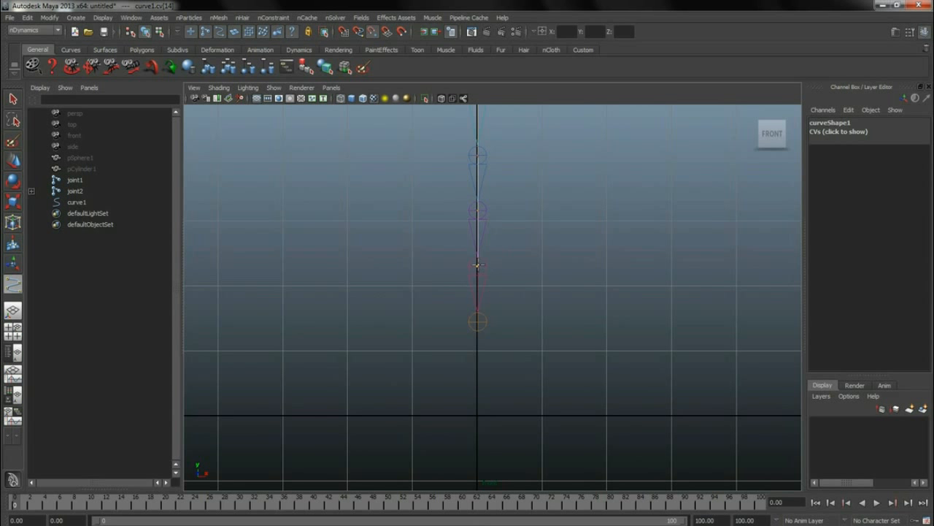
{"action": "left_click", "coordinate": [478, 321]}
{"action": "key", "text": "Return"}
{"action": "right_click_drag", "start_coordinate": [672, 217], "coordinate": [510, 213], "text": "alt"}
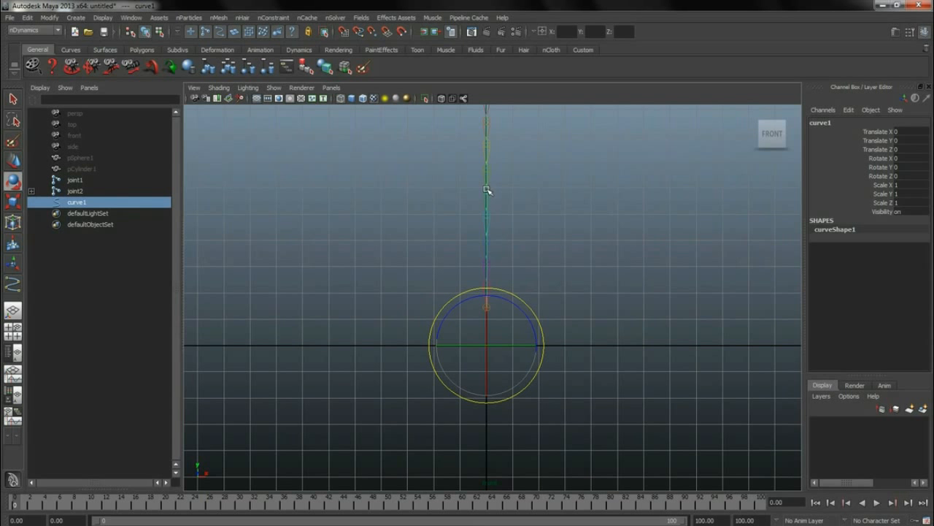
- Hide the balloon's joint and the string's joint chain so that only the new curve is displayed
{"action": "left_click", "coordinate": [485, 191]}
{"action": "left_click", "coordinate": [614, 246]}
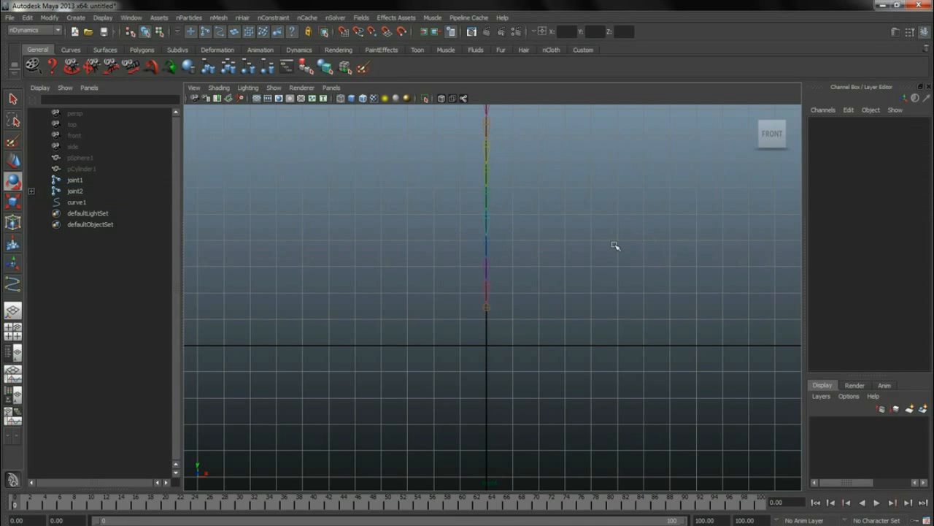
{"action": "middle_click_drag", "start_coordinate": [556, 213], "coordinate": [582, 272], "text": "alt"}
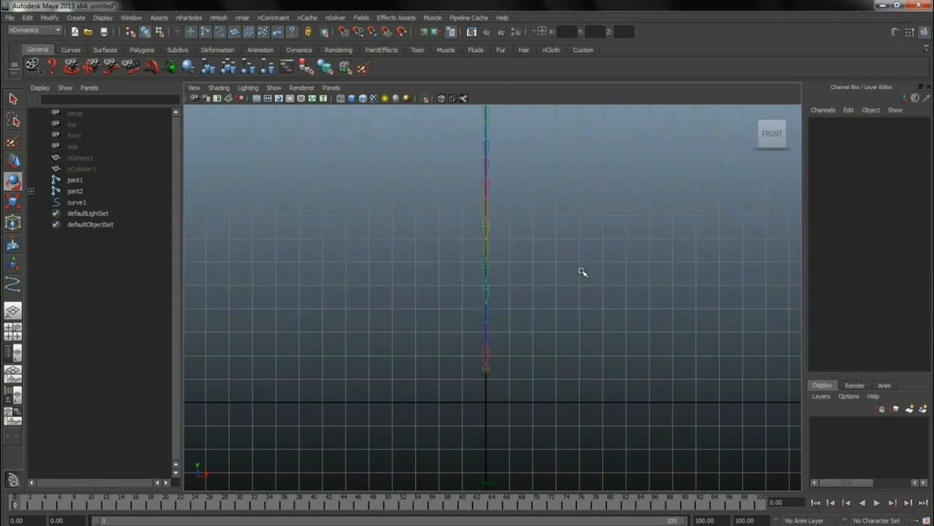
{"action": "left_click", "coordinate": [95, 202]}
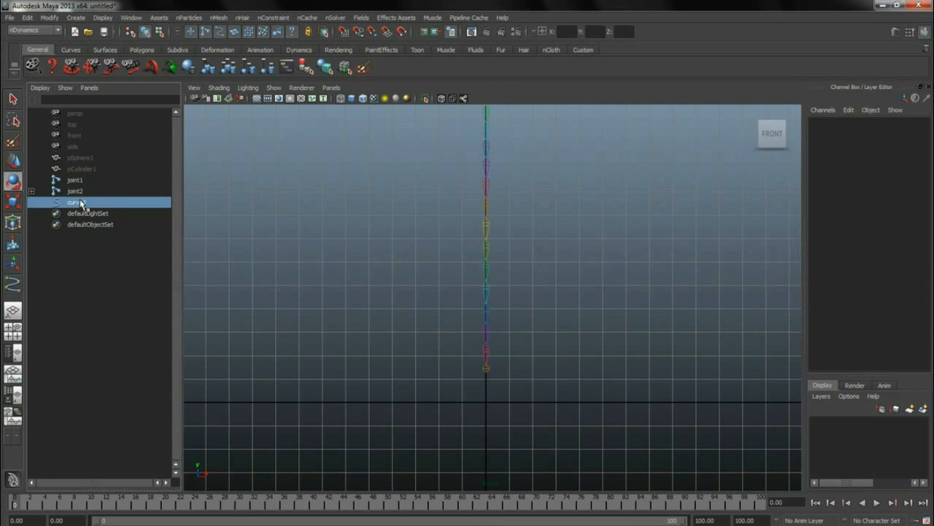
{"action": "middle_click_drag", "start_coordinate": [636, 243], "coordinate": [620, 261], "text": "alt"}
{"action": "right_click_drag", "start_coordinate": [631, 257], "coordinate": [592, 253], "text": "alt"}
{"action": "middle_click_drag", "start_coordinate": [602, 239], "coordinate": [605, 270], "text": "alt"}
{"action": "left_click", "coordinate": [72, 192]}
{"action": "left_click", "coordinate": [76, 185], "text": "ctrl"}
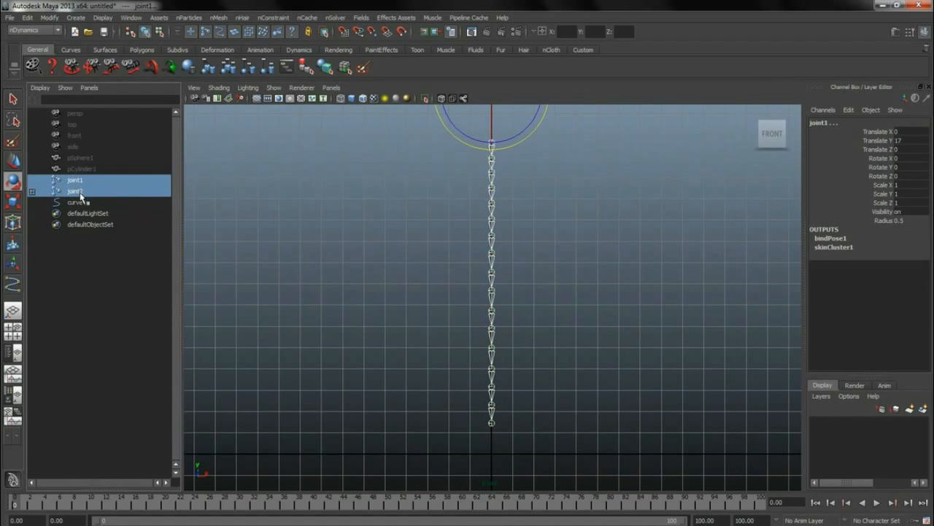
{"action": "key", "text": "ctrl+h"}
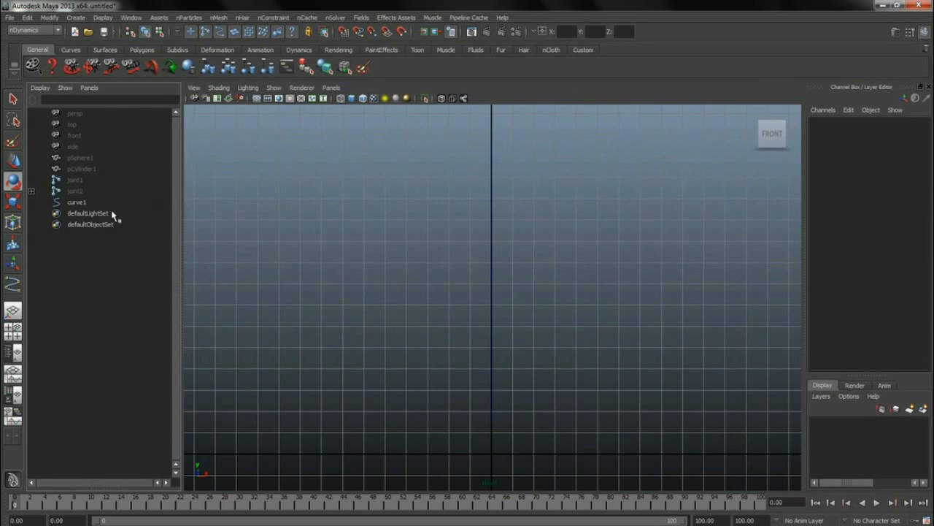
- Select the new curve and display it in the perspective view
{"action": "left_click", "coordinate": [495, 266]}
{"action": "key", "text": "space"}
{"action": "left_click_drag", "start_coordinate": [563, 243], "coordinate": [568, 217]}
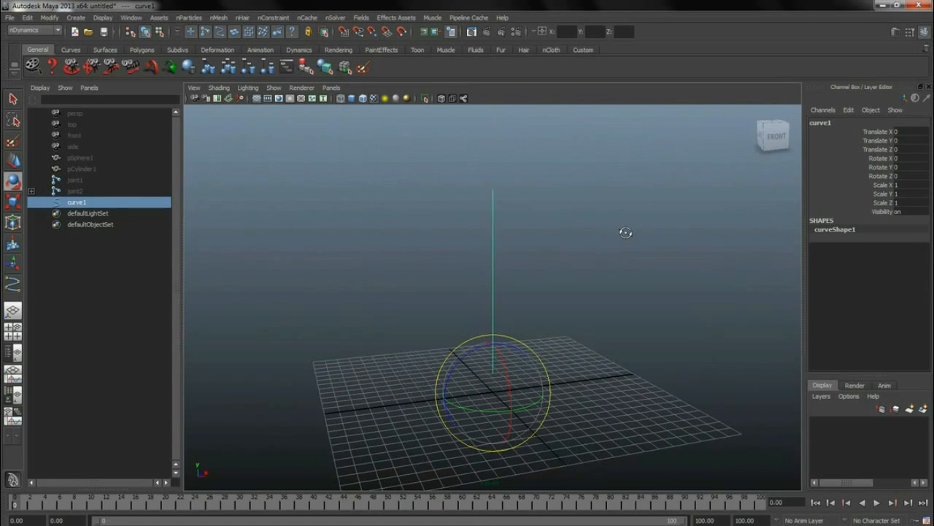
- Center the pivot of curve1 and show the Move tool's manipulator on the curve
{"action": "key", "text": "space"}
{"action": "left_click", "coordinate": [407, 219]}
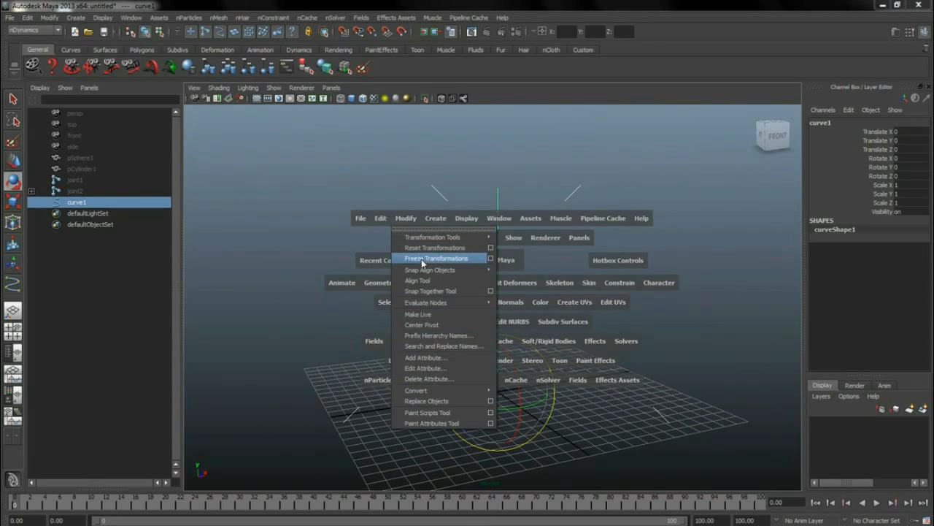
{"action": "left_click", "coordinate": [422, 325]}
{"action": "left_click", "coordinate": [514, 245]}
{"action": "left_click", "coordinate": [117, 201]}
{"action": "left_click", "coordinate": [13, 162]}
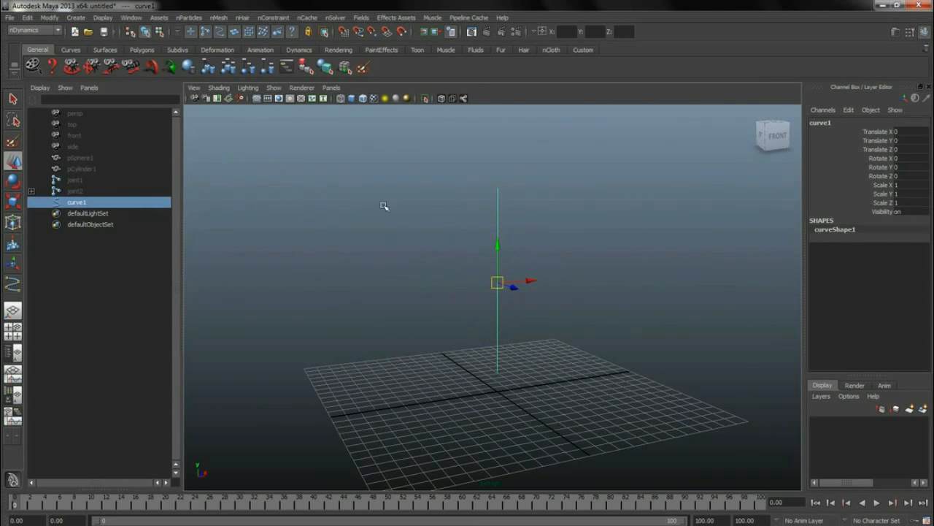
- Make the selected curve1 dynamic with nHair's Make Selected Curves Dynamic, using the nDynamics menu set
{"action": "left_click_drag", "start_coordinate": [486, 250], "coordinate": [575, 243], "text": "alt"}
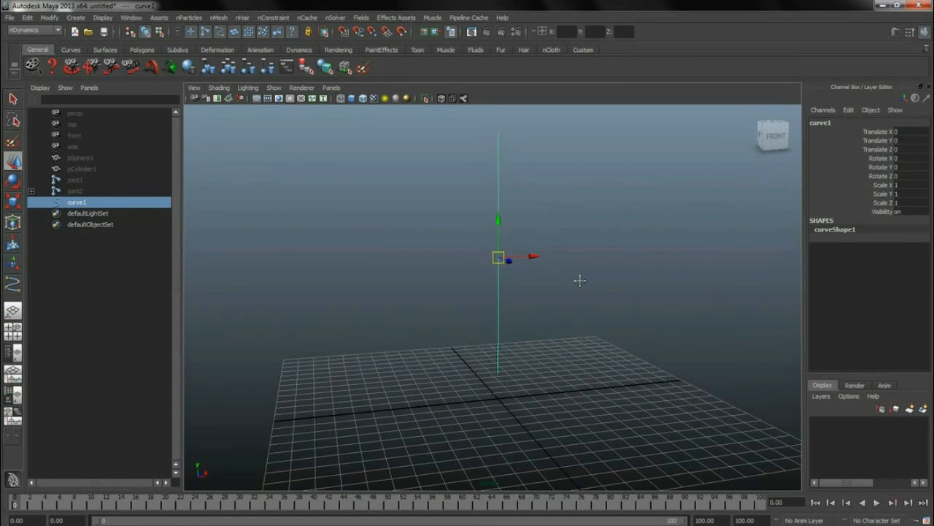
{"action": "middle_click_drag", "start_coordinate": [577, 278], "coordinate": [601, 312], "text": "alt"}
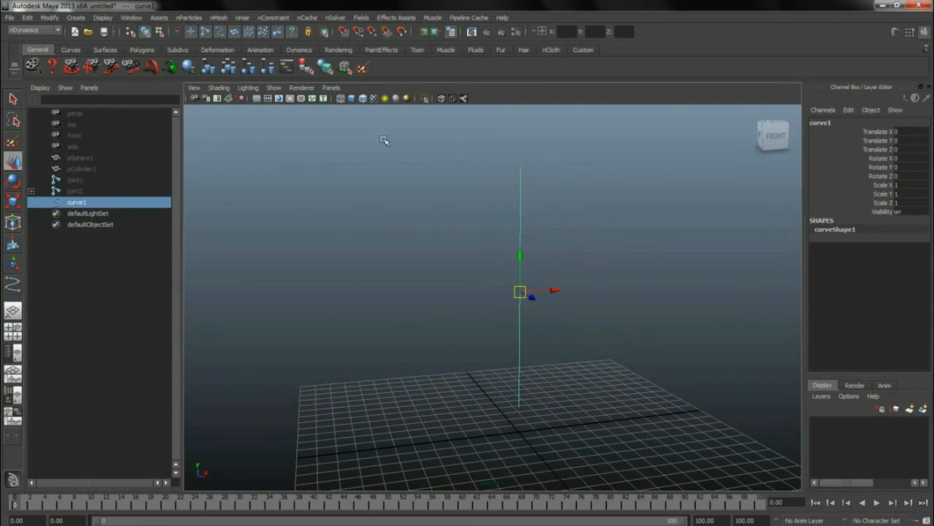
{"action": "left_click", "coordinate": [59, 31]}
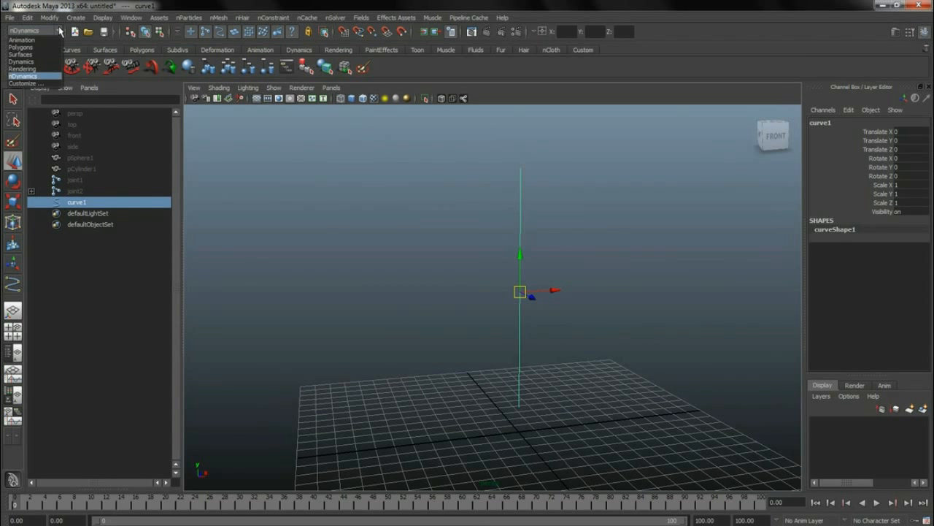
{"action": "left_click", "coordinate": [34, 77]}
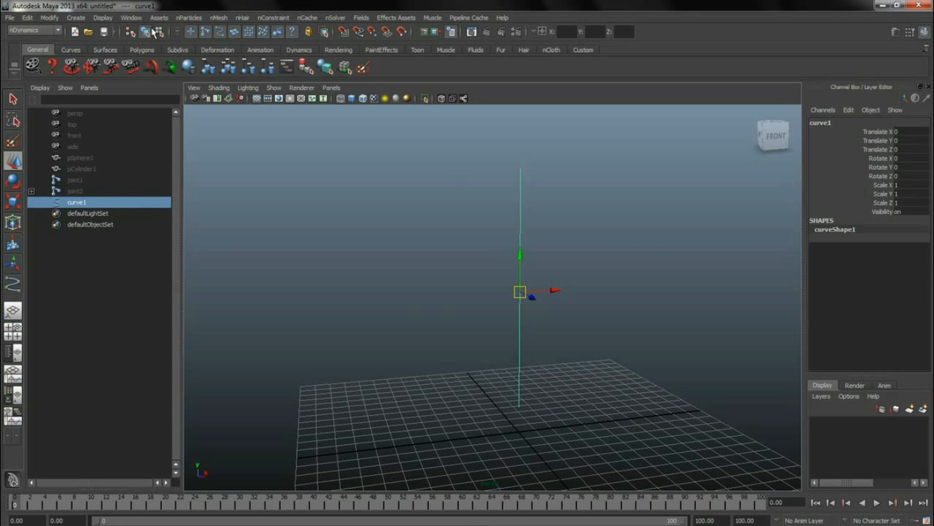
{"action": "left_click", "coordinate": [242, 18]}
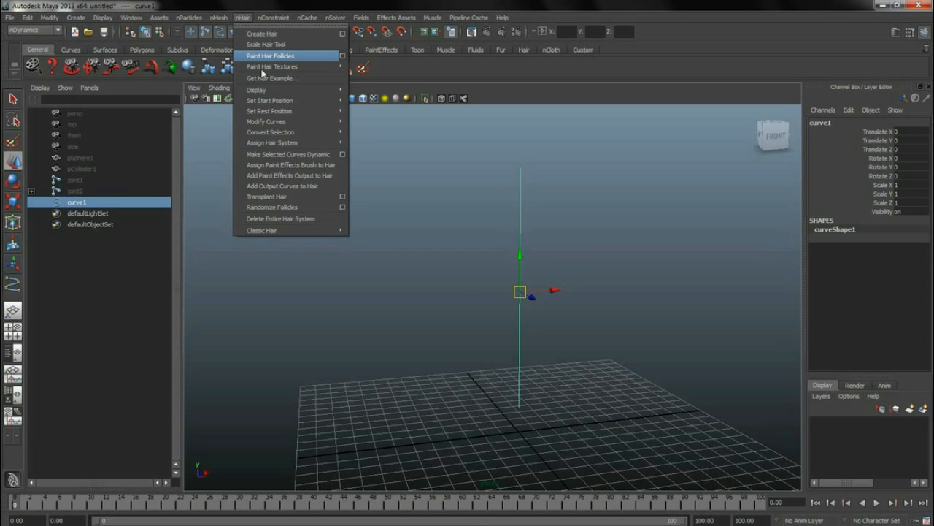
{"action": "left_click", "coordinate": [311, 156]}
- Play the simulation to check the dynamic curve's motion, and return to frame 0
{"action": "left_click_drag", "start_coordinate": [636, 292], "coordinate": [678, 311], "text": "alt"}
{"action": "left_click", "coordinate": [877, 503]}
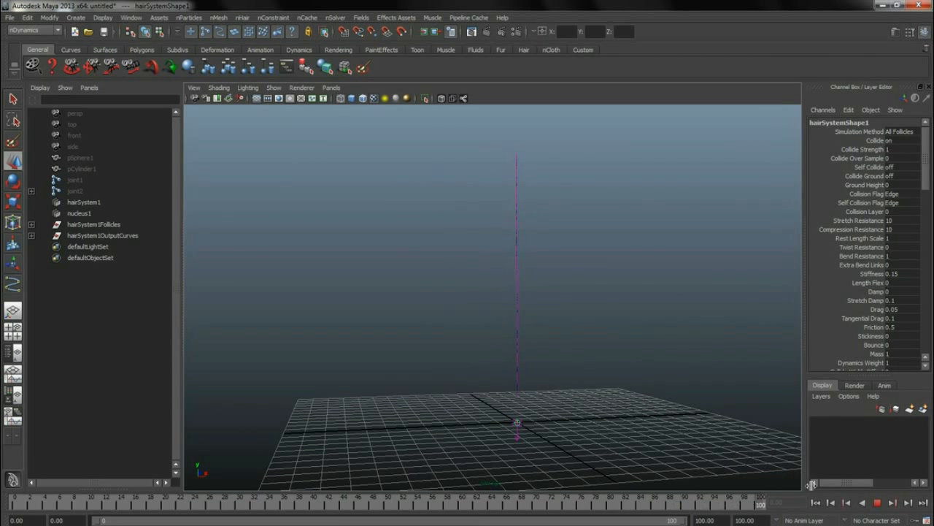
{"action": "left_click", "coordinate": [877, 503]}
{"action": "left_click_drag", "start_coordinate": [195, 502], "coordinate": [6, 500]}
{"action": "left_click_drag", "start_coordinate": [697, 316], "coordinate": [739, 331], "text": "alt"}
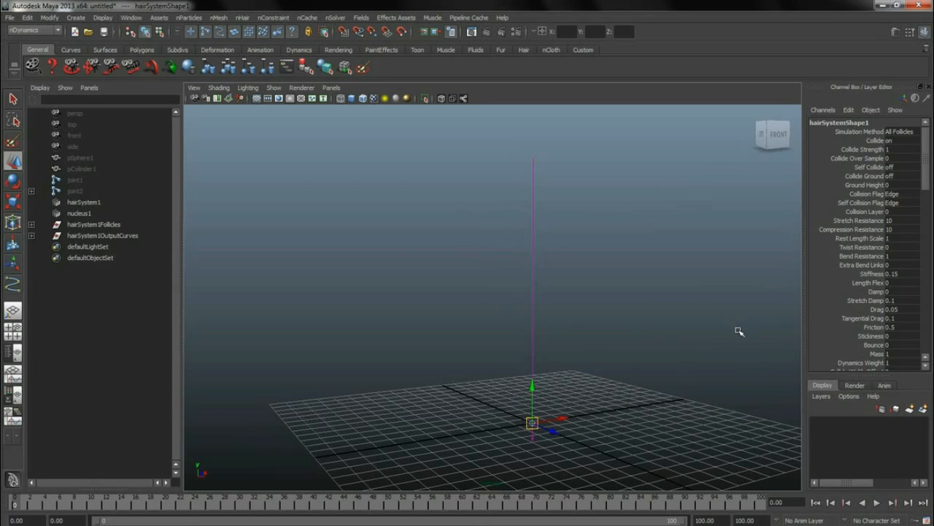
- Set the Point Lock of follicle1 in hairSystem1Follicles to Base
{"action": "middle_click_drag", "start_coordinate": [622, 239], "coordinate": [622, 211], "text": "alt"}
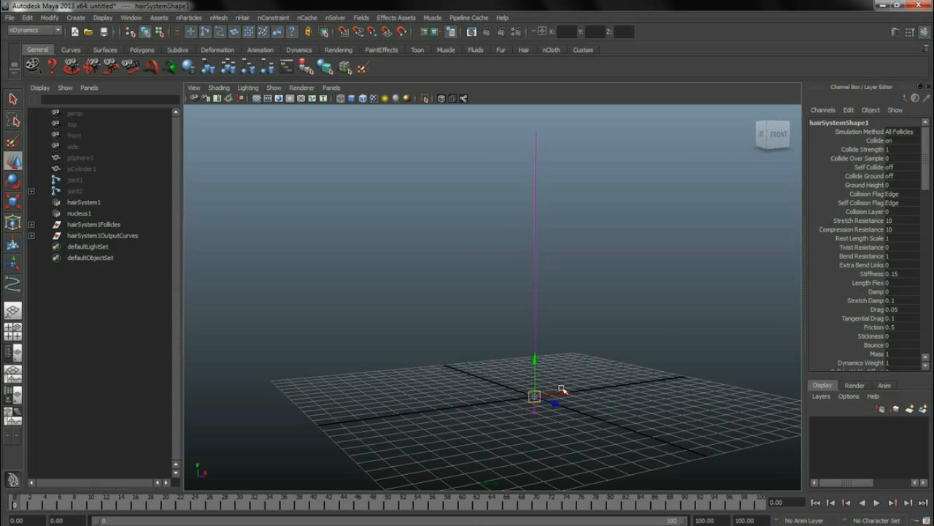
{"action": "left_click", "coordinate": [31, 224]}
{"action": "left_click", "coordinate": [31, 247]}
{"action": "left_click", "coordinate": [32, 235]}
{"action": "left_click", "coordinate": [89, 237]}
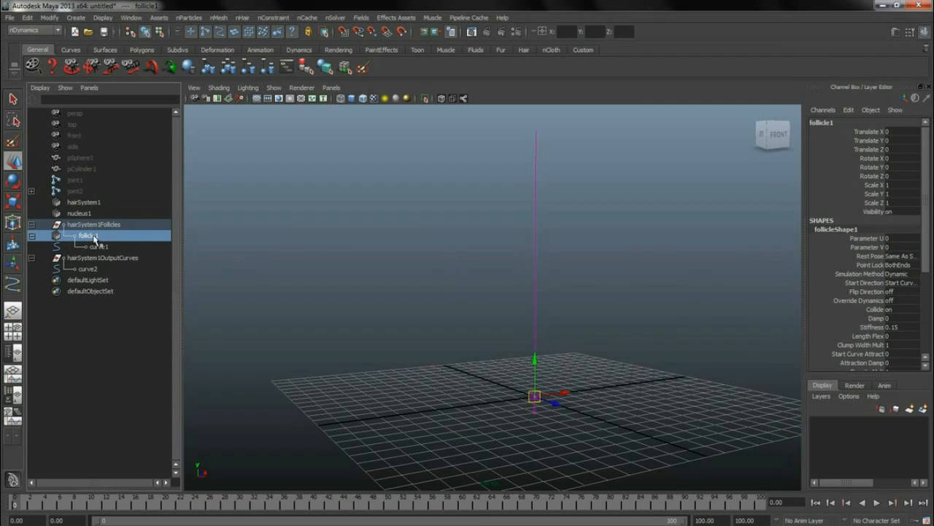
{"action": "left_click", "coordinate": [899, 265]}
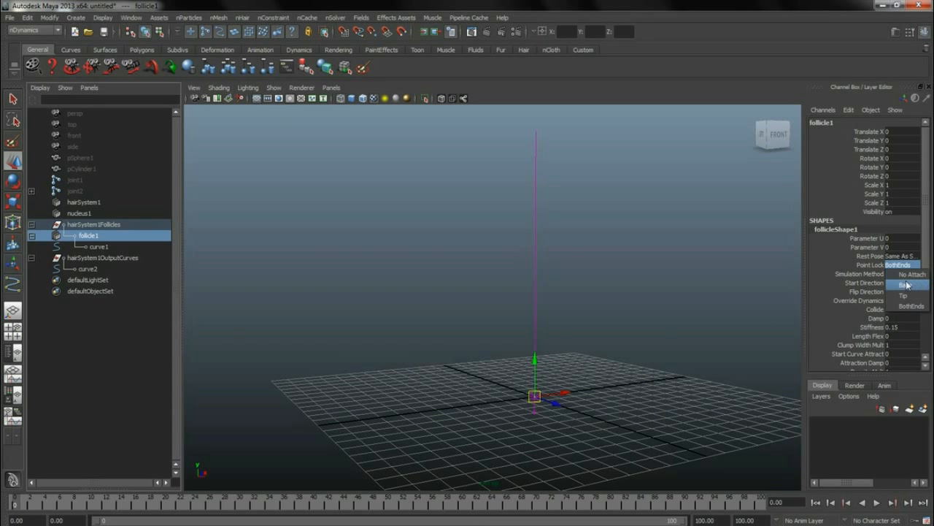
{"action": "left_click", "coordinate": [907, 286]}
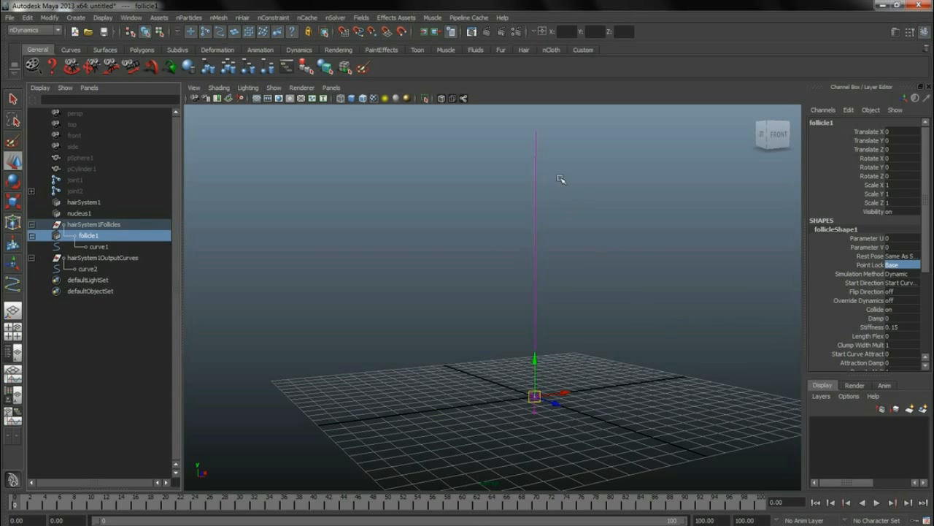
- Select output curve curve2, play the simulation to check its lower end, and return to frame 0
{"action": "middle_click_drag", "start_coordinate": [613, 299], "coordinate": [560, 246], "text": "alt"}
{"action": "right_click_drag", "start_coordinate": [560, 247], "coordinate": [755, 252], "text": "alt"}
{"action": "middle_click_drag", "start_coordinate": [566, 298], "coordinate": [573, 284], "text": "alt"}
{"action": "left_click", "coordinate": [574, 284]}
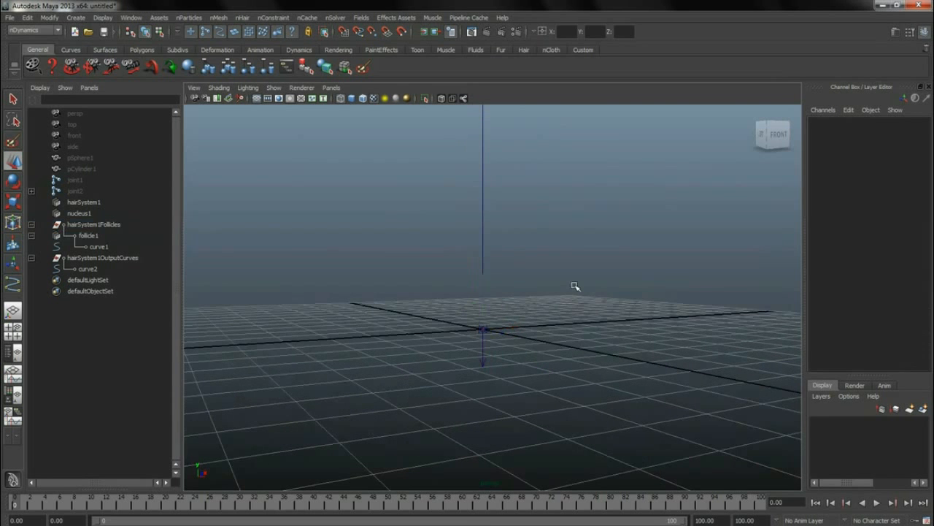
{"action": "left_click_drag", "start_coordinate": [555, 283], "coordinate": [553, 285], "text": "alt"}
{"action": "left_click", "coordinate": [90, 270]}
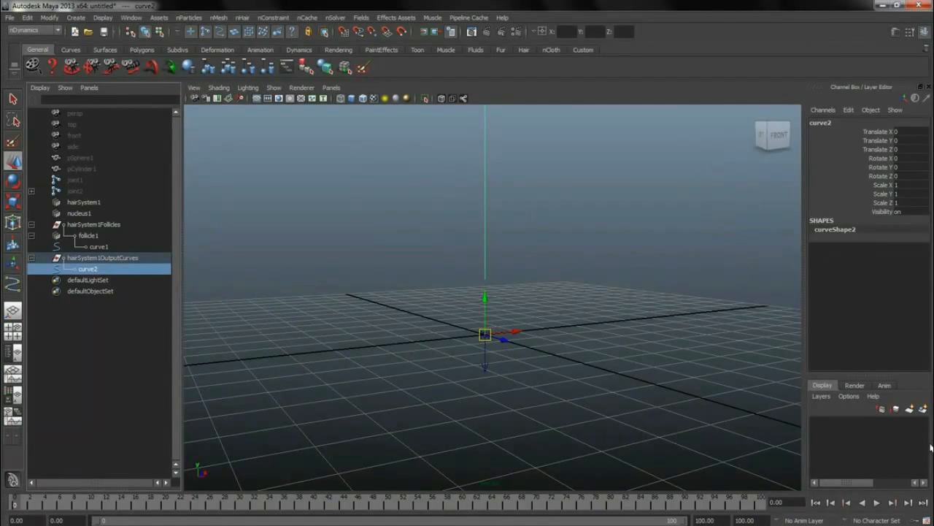
{"action": "left_click", "coordinate": [878, 504]}
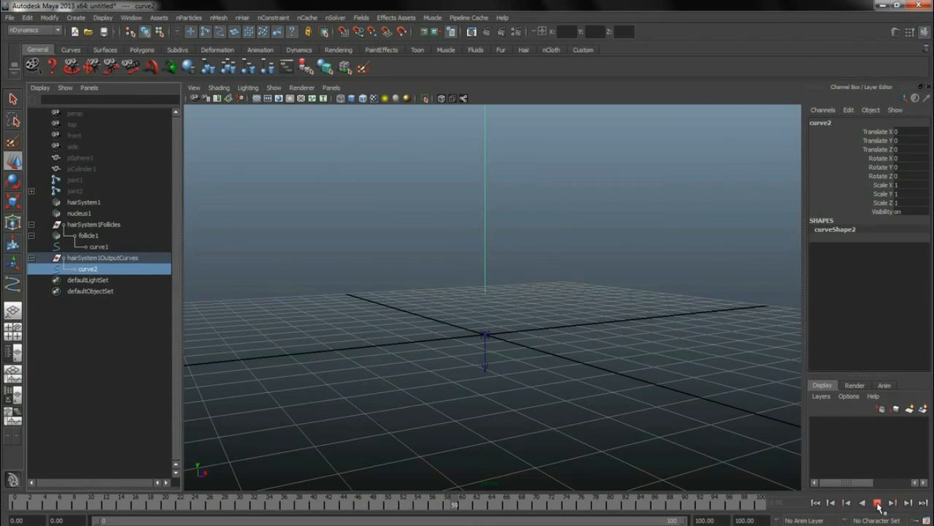
{"action": "left_click", "coordinate": [879, 504]}
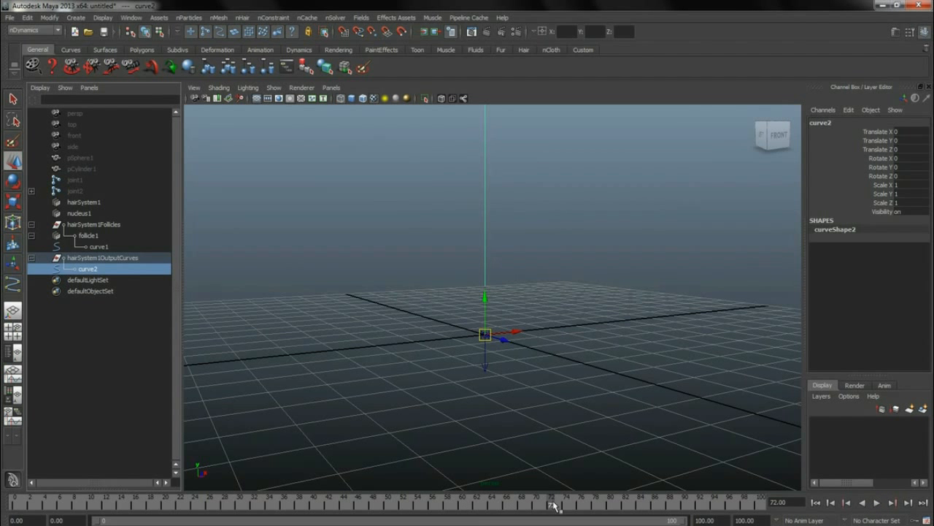
{"action": "key", "text": "alt+v"}
{"action": "left_click_drag", "start_coordinate": [47, 499], "coordinate": [14, 501]}
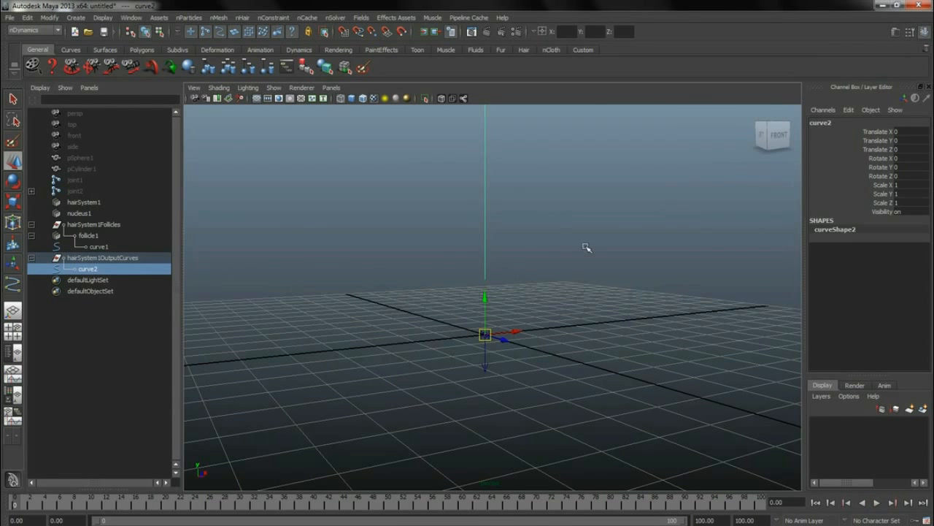
- Inspect the hairSystem1Follicles group and the attributes of hairSystem1
{"action": "right_click_drag", "start_coordinate": [586, 248], "coordinate": [530, 224], "text": "alt"}
{"action": "left_click_drag", "start_coordinate": [635, 214], "coordinate": [593, 238], "text": "alt"}
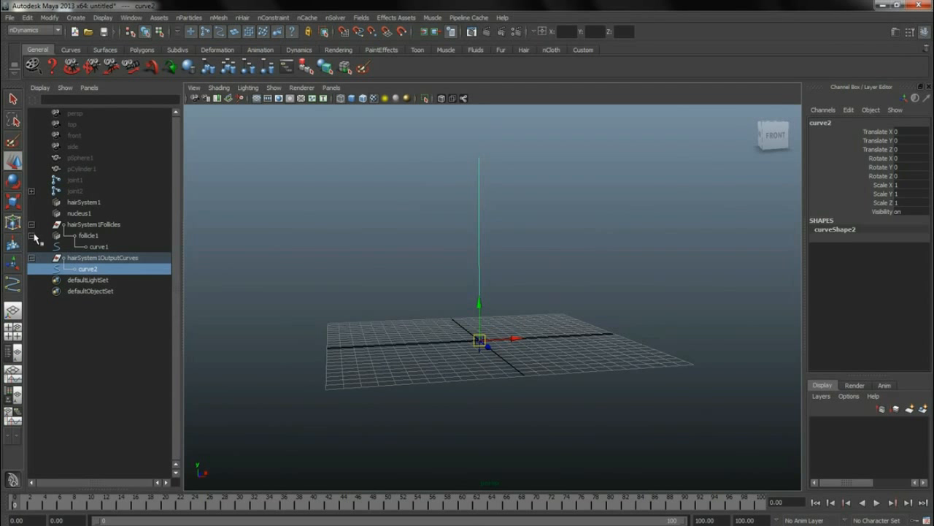
{"action": "left_click", "coordinate": [99, 225]}
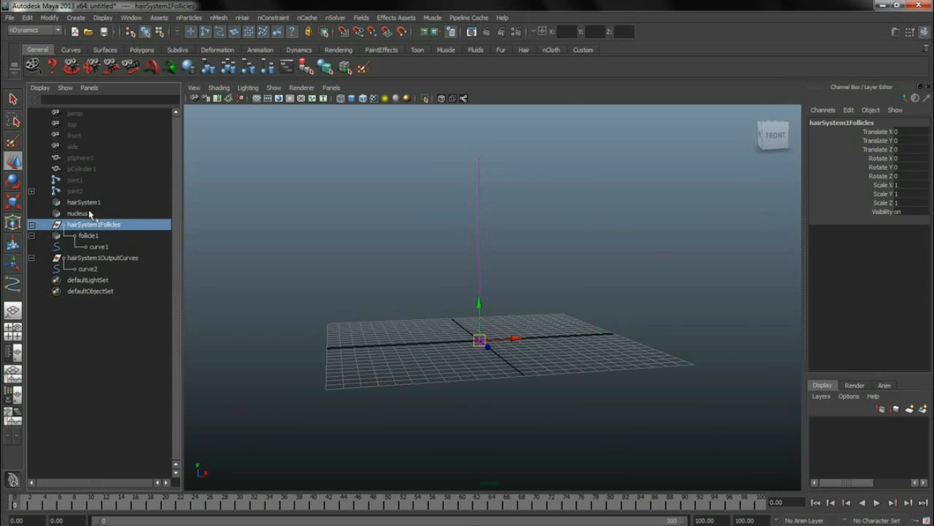
{"action": "left_click", "coordinate": [91, 204]}
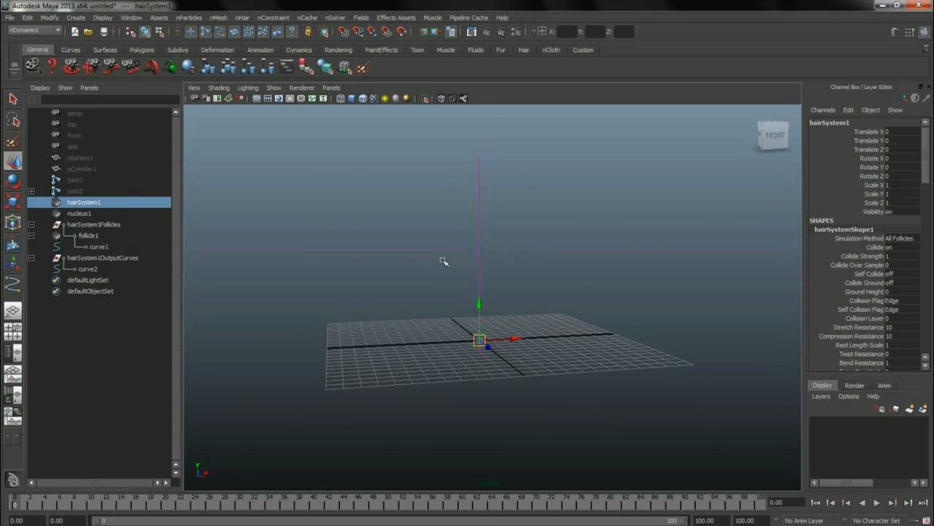
{"action": "right_click_drag", "start_coordinate": [443, 261], "coordinate": [528, 262], "text": "alt"}
{"action": "left_click_drag", "start_coordinate": [528, 269], "coordinate": [535, 268], "text": "alt"}
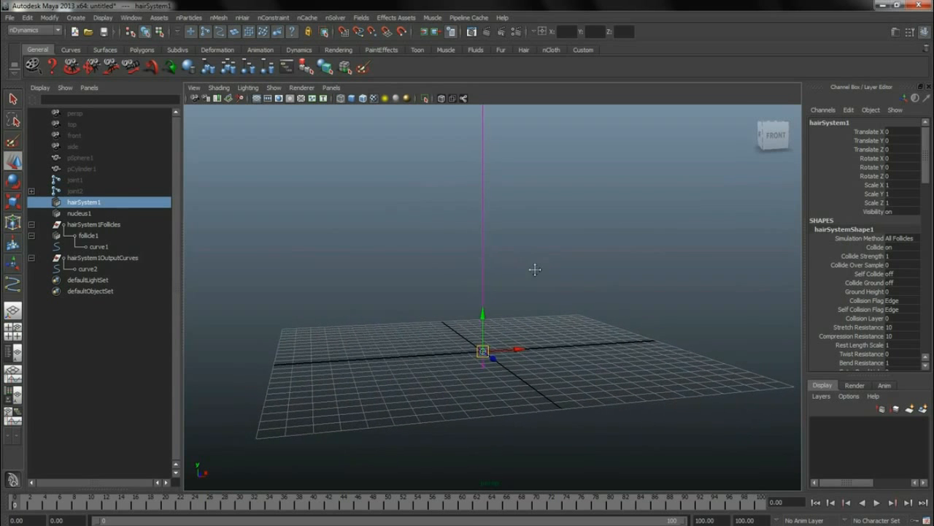
{"action": "middle_click_drag", "start_coordinate": [534, 267], "coordinate": [536, 300], "text": "alt"}
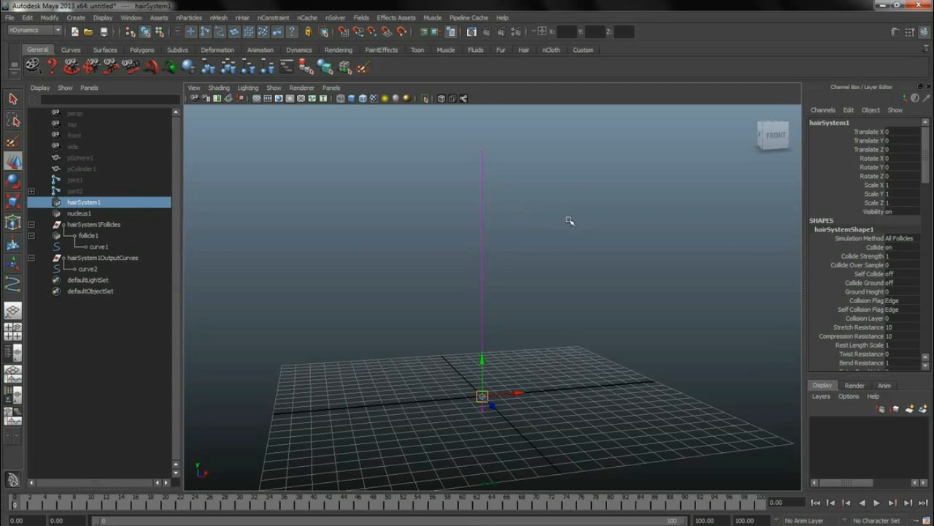
- Start the IK Spline Handle Tool with its settings reset, and turn off Auto parent curve and Auto create curve
{"action": "key", "text": "space"}
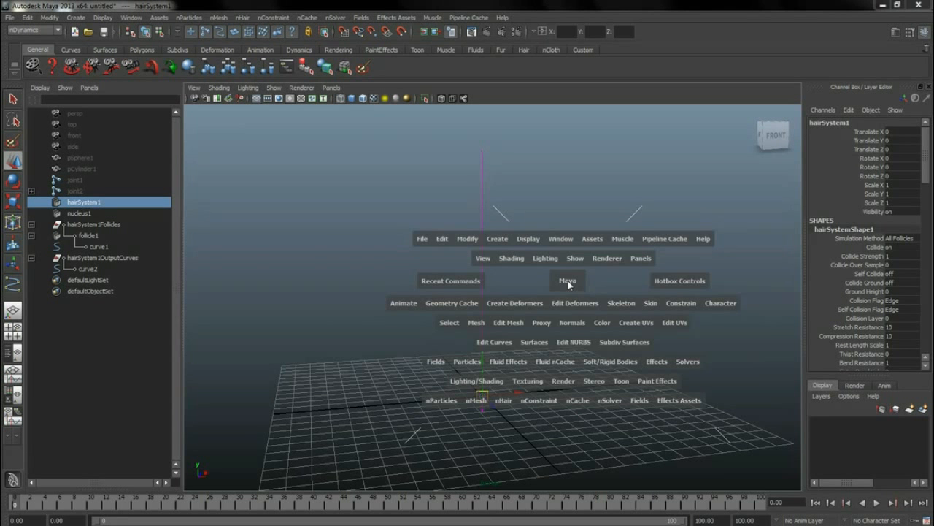
{"action": "left_click", "coordinate": [621, 303]}
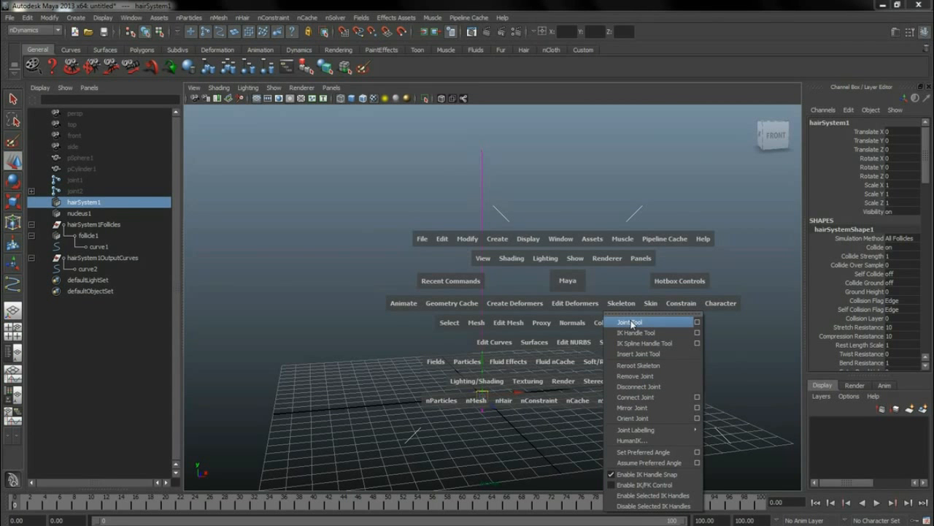
{"action": "left_click", "coordinate": [696, 343]}
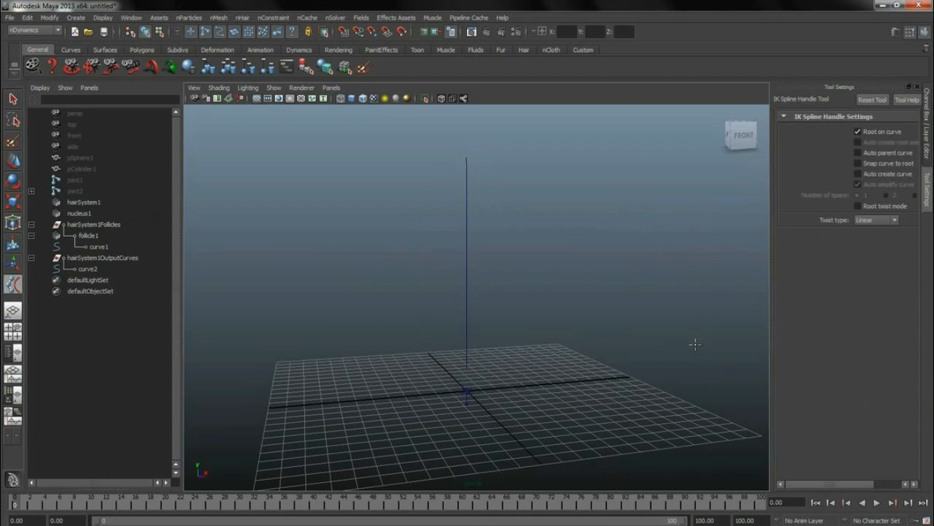
{"action": "left_click", "coordinate": [874, 101]}
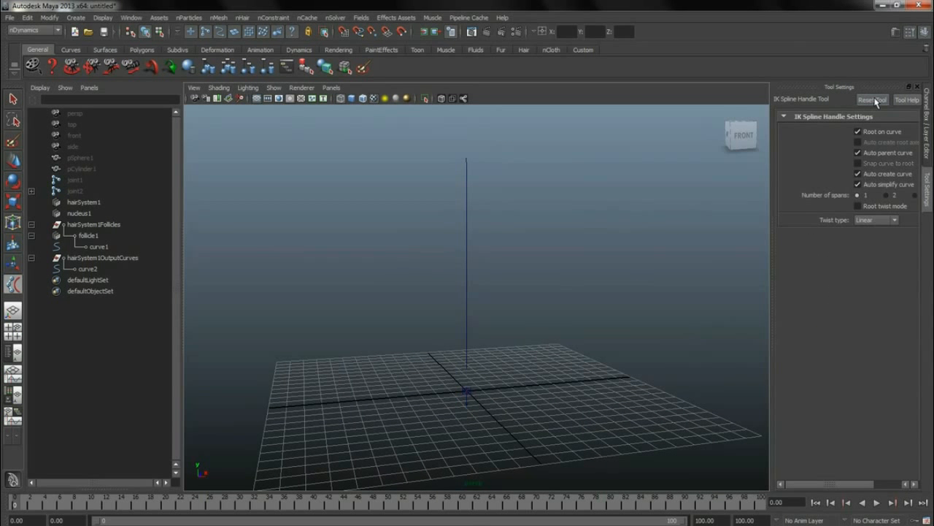
{"action": "left_click", "coordinate": [858, 153]}
{"action": "left_click", "coordinate": [859, 173]}
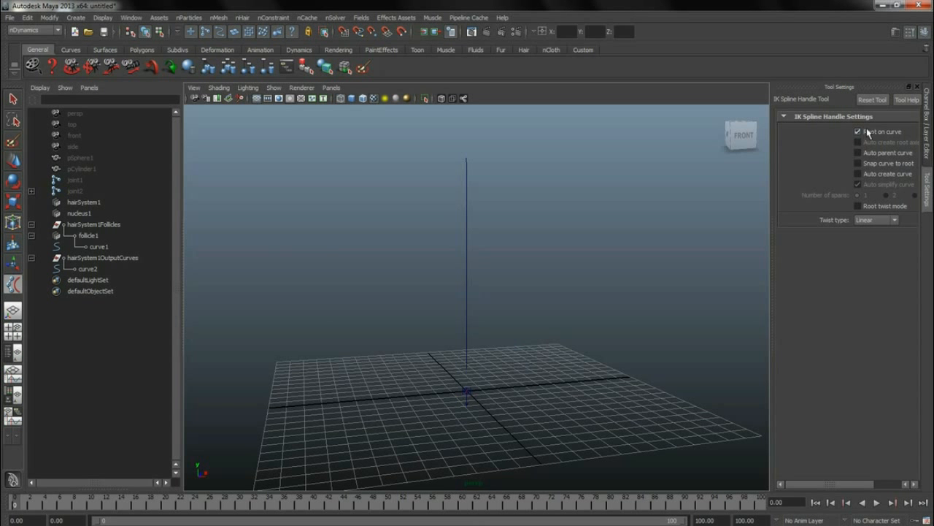
- Switch to the front view and unhide the string's joint chain, joint2
{"action": "key", "text": "space"}
{"action": "left_click_drag", "start_coordinate": [560, 238], "coordinate": [650, 219]}
{"action": "right_click_drag", "start_coordinate": [650, 221], "coordinate": [605, 262], "text": "alt"}
{"action": "middle_click_drag", "start_coordinate": [533, 203], "coordinate": [526, 263], "text": "alt"}
{"action": "right_click_drag", "start_coordinate": [526, 263], "coordinate": [400, 254], "text": "alt"}
{"action": "left_click", "coordinate": [76, 191]}
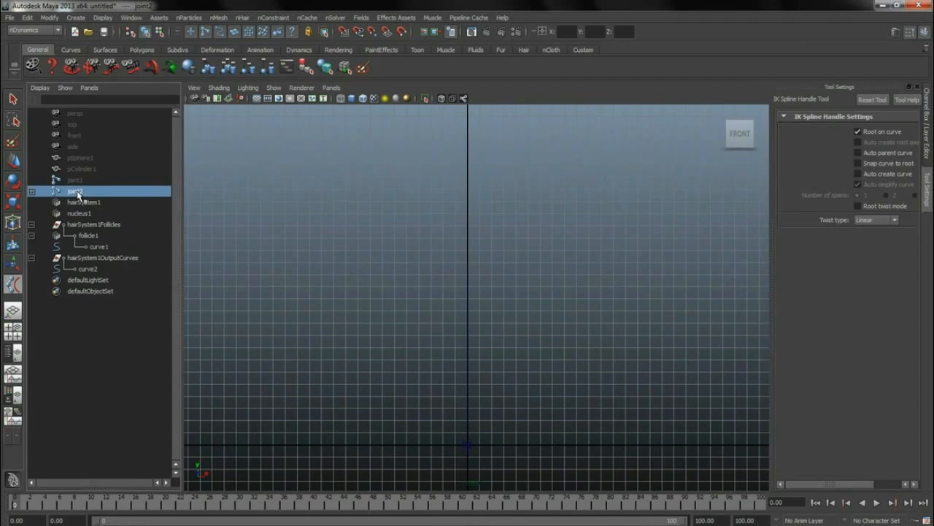
{"action": "middle_click_drag", "start_coordinate": [486, 251], "coordinate": [492, 207], "text": "alt"}
{"action": "right_click_drag", "start_coordinate": [492, 206], "coordinate": [820, 212], "text": "alt"}
{"action": "middle_click_drag", "start_coordinate": [518, 230], "coordinate": [518, 237], "text": "alt"}
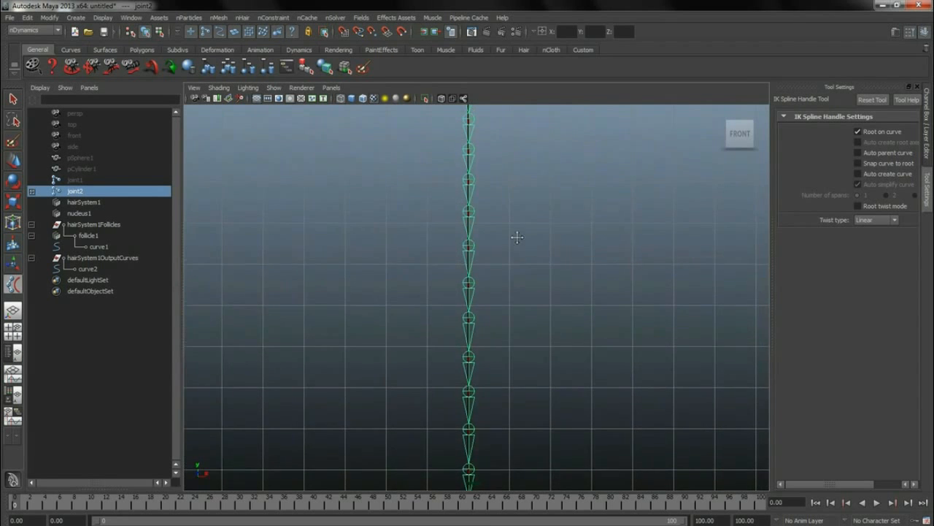
- Create a spline IK handle from the chain's top joint to its lowest joint, using curve2 as the driving curve
{"action": "right_click_drag", "start_coordinate": [518, 237], "coordinate": [446, 237], "text": "alt"}
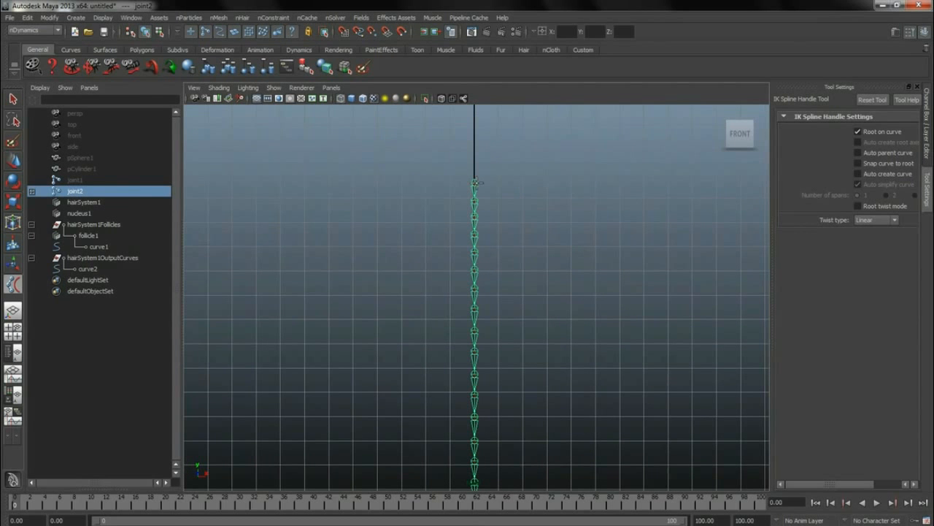
{"action": "middle_click_drag", "start_coordinate": [531, 352], "coordinate": [553, 170], "text": "alt"}
{"action": "right_click_drag", "start_coordinate": [485, 294], "coordinate": [639, 298], "text": "alt"}
{"action": "left_click", "coordinate": [505, 327]}
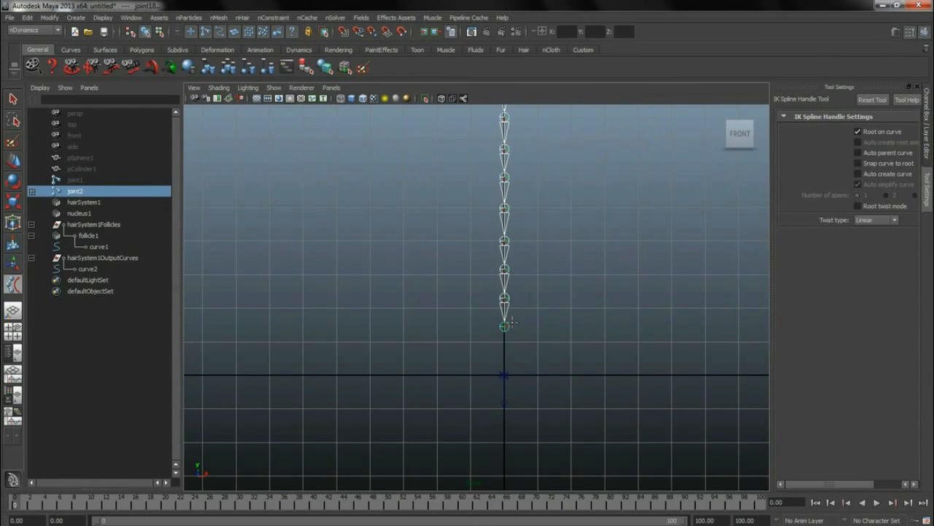
{"action": "left_click", "coordinate": [91, 270]}
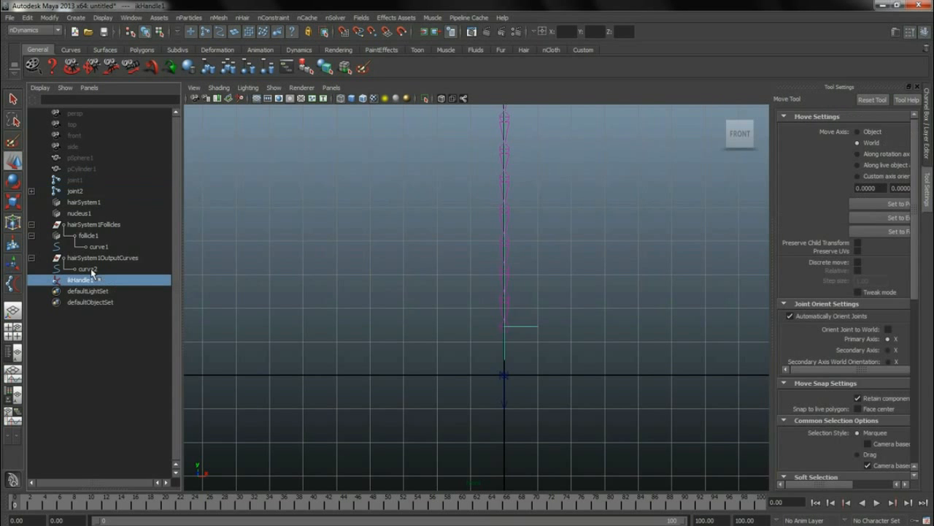
- Return to the perspective view and look over the joint chain with its new IK handle
{"action": "right_click_drag", "start_coordinate": [556, 249], "coordinate": [446, 228], "text": "alt"}
{"action": "middle_click_drag", "start_coordinate": [577, 200], "coordinate": [563, 260], "text": "alt"}
{"action": "key", "text": "space"}
{"action": "left_click_drag", "start_coordinate": [558, 256], "coordinate": [553, 230]}
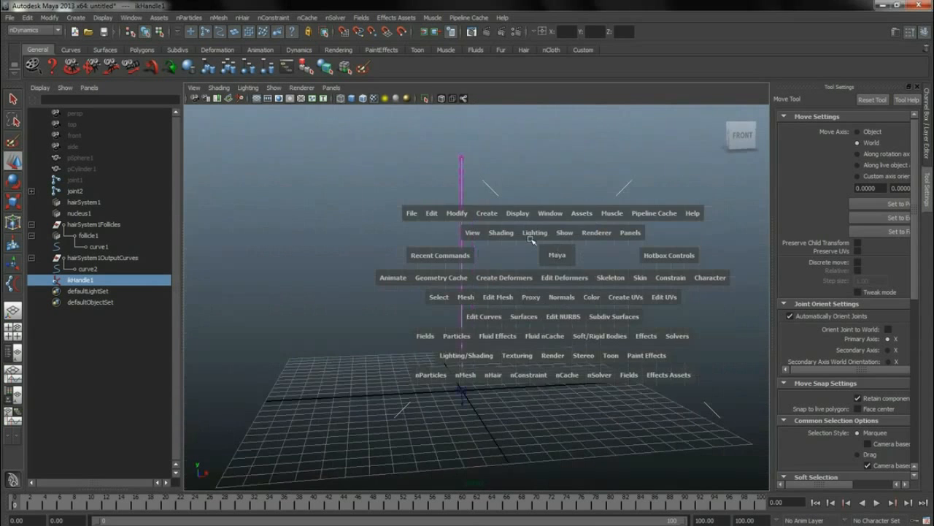
{"action": "left_click_drag", "start_coordinate": [471, 239], "coordinate": [514, 239], "text": "alt"}
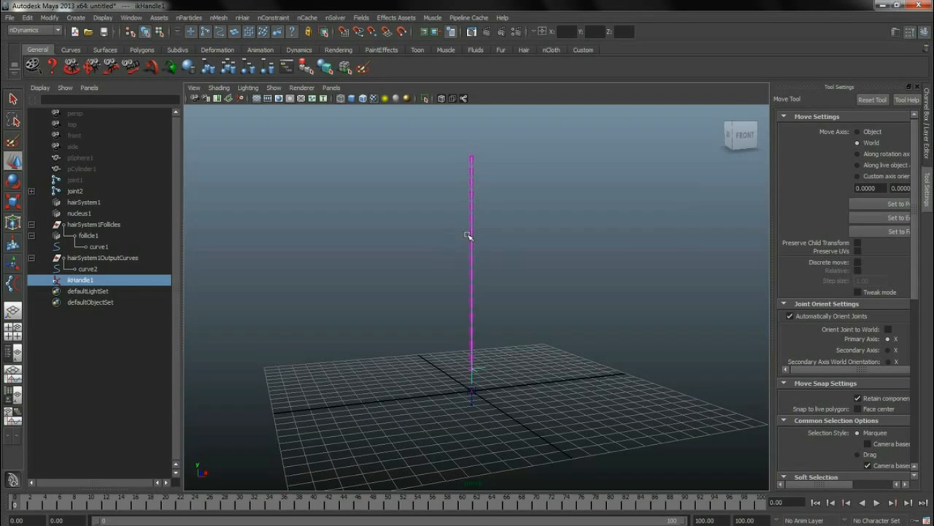
- Inspect the string's joint chain close up and from several angles
{"action": "right_click_drag", "start_coordinate": [445, 170], "coordinate": [492, 173], "text": "alt"}
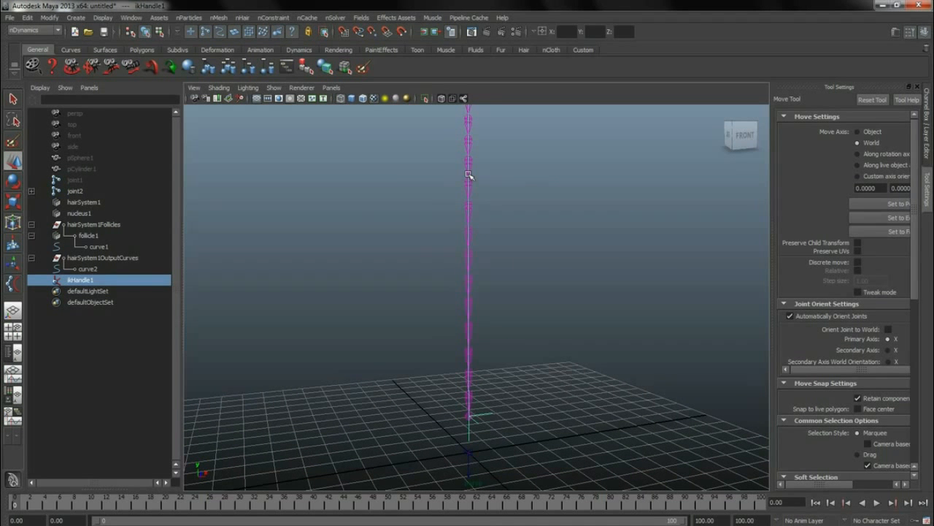
{"action": "left_click", "coordinate": [469, 156]}
{"action": "left_click", "coordinate": [468, 181]}
{"action": "left_click", "coordinate": [476, 241]}
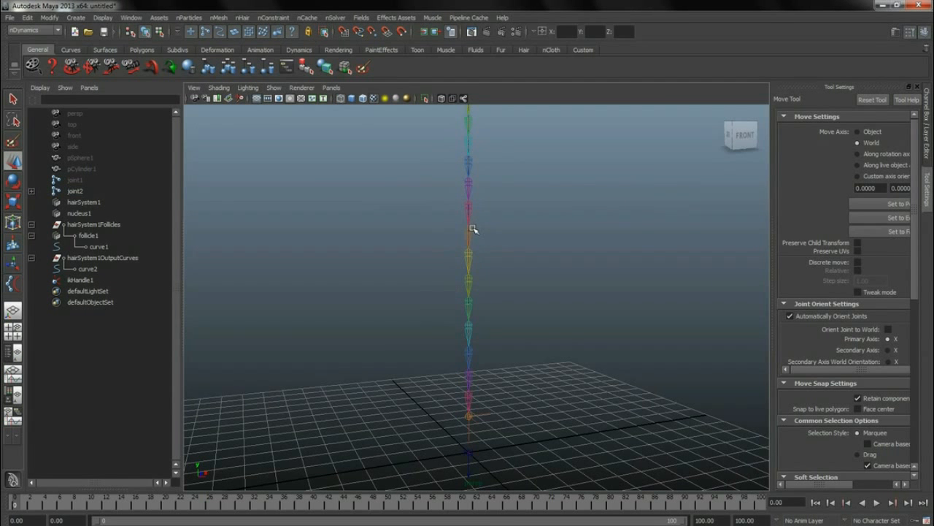
{"action": "left_click", "coordinate": [473, 229]}
{"action": "left_click", "coordinate": [490, 255]}
{"action": "left_click_drag", "start_coordinate": [490, 254], "coordinate": [554, 282], "text": "alt"}
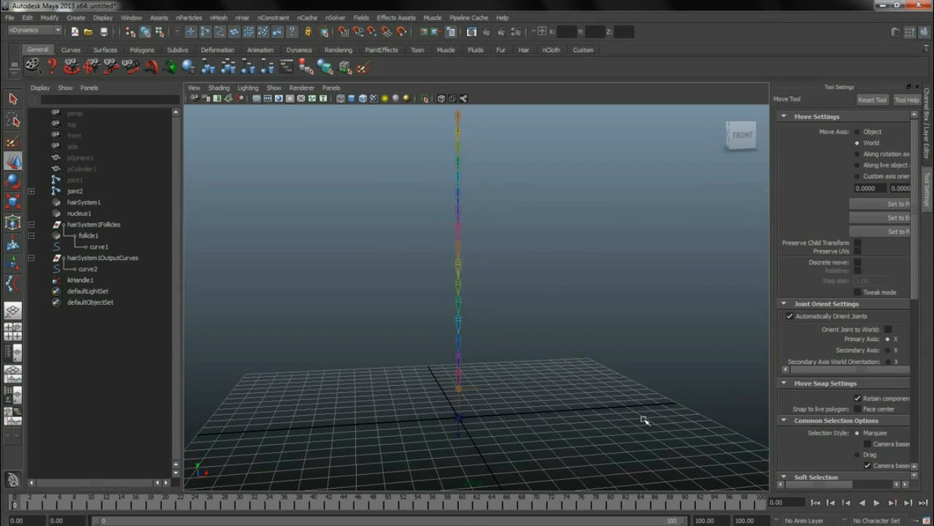
{"action": "left_click_drag", "start_coordinate": [520, 159], "coordinate": [477, 270], "text": "alt"}
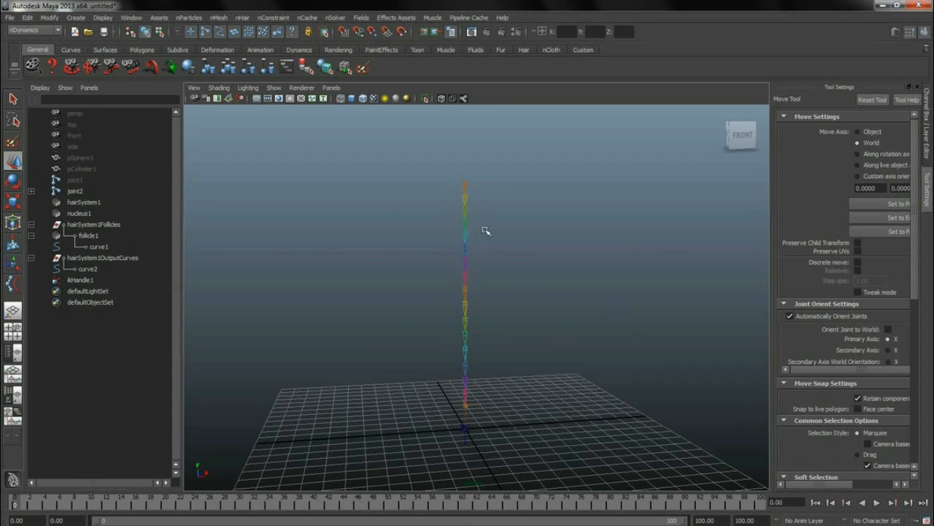
- Set the Stiffness of follicle1 to 0.8
{"action": "left_click", "coordinate": [82, 281]}
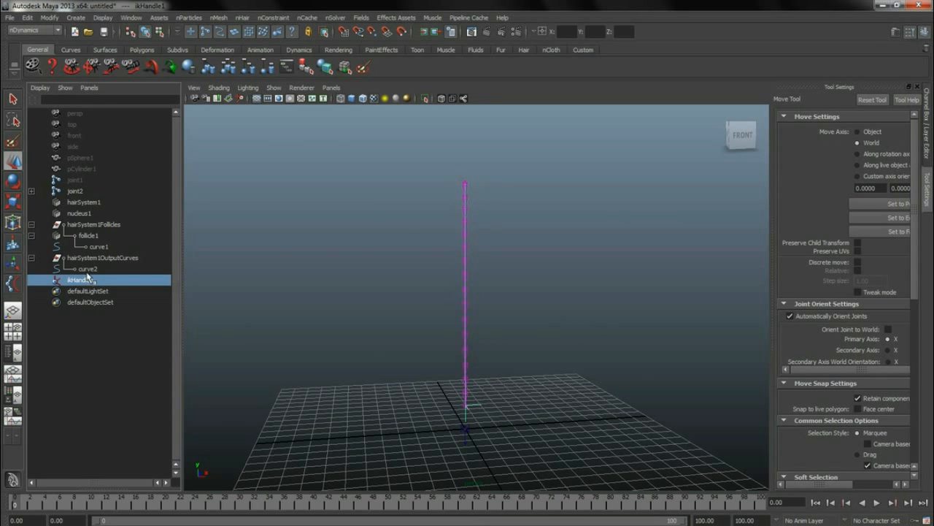
{"action": "left_click", "coordinate": [99, 236]}
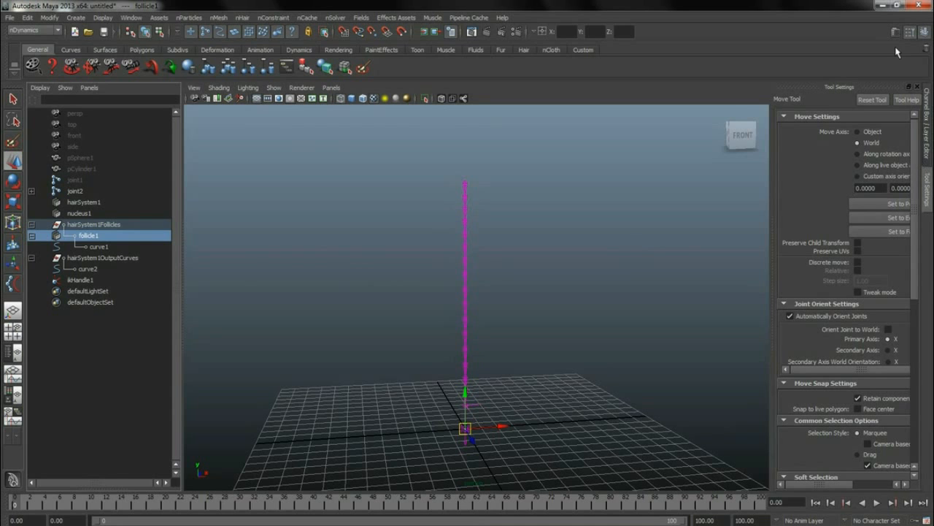
{"action": "left_click", "coordinate": [914, 32]}
{"action": "scroll", "coordinate": [898, 285], "scroll_direction": "down", "scroll_amount": 3}
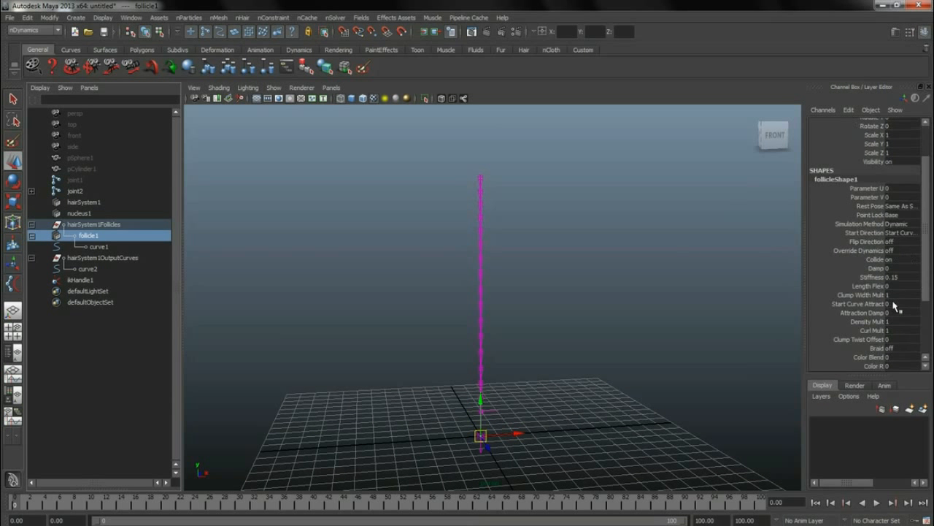
{"action": "double_click", "coordinate": [903, 277]}
{"action": "key", "text": "Return"}
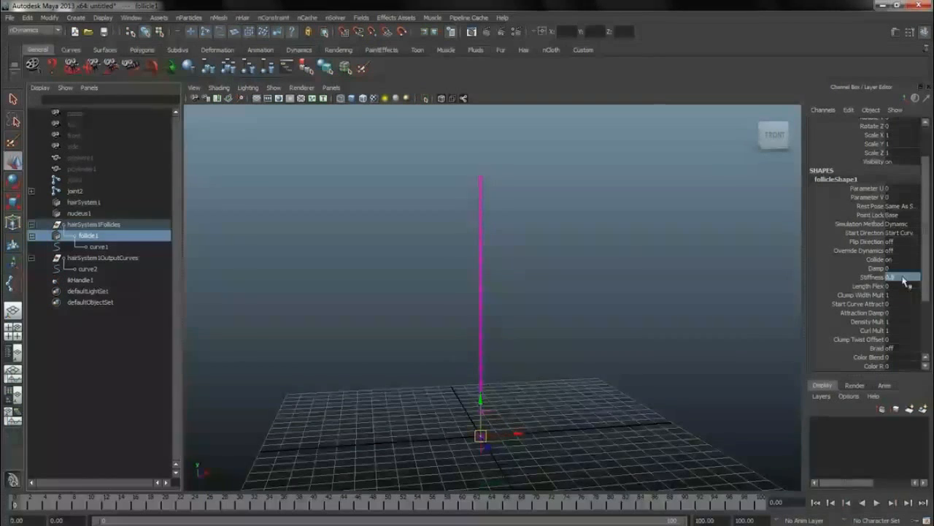
{"action": "left_click_drag", "start_coordinate": [548, 303], "coordinate": [559, 302], "text": "alt"}
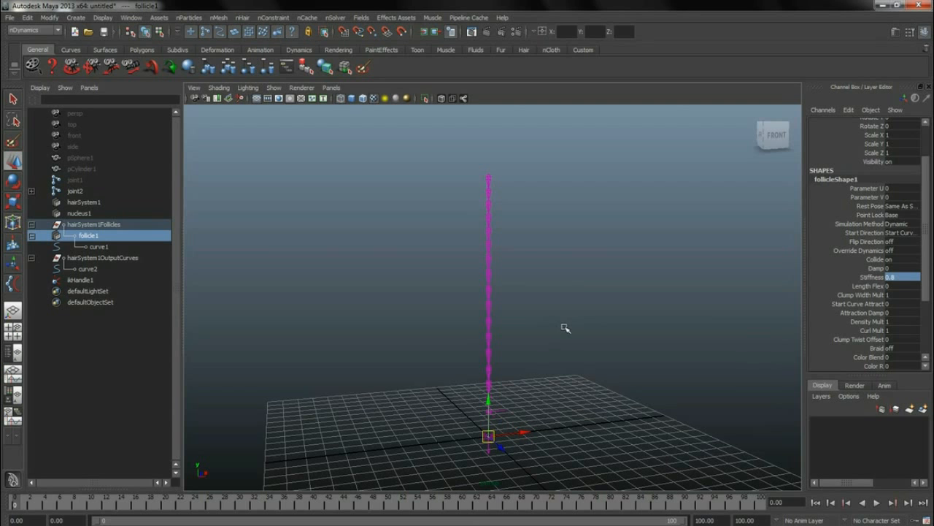
{"action": "left_click_drag", "start_coordinate": [577, 370], "coordinate": [588, 335], "text": "alt"}
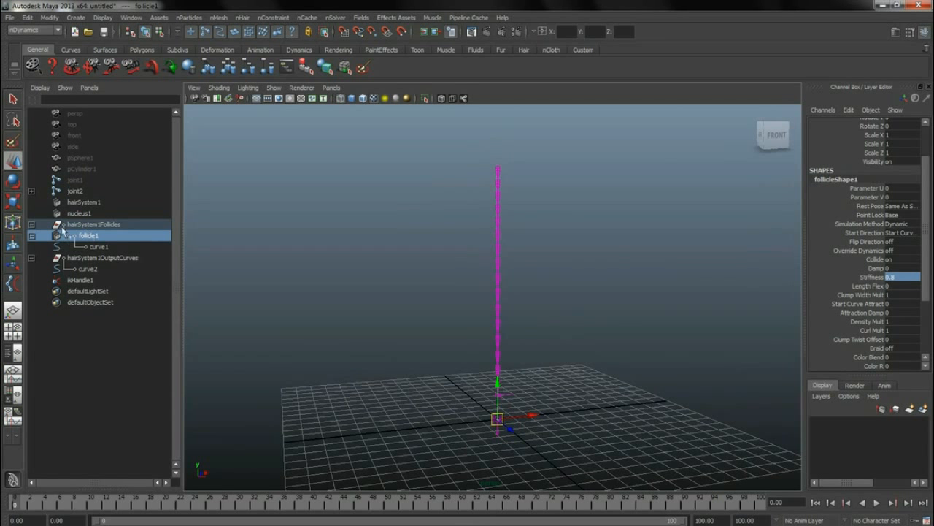
- Unhide the balloon's joint1 and parent the hairSystem1Follicles group under it
{"action": "left_click", "coordinate": [32, 226]}
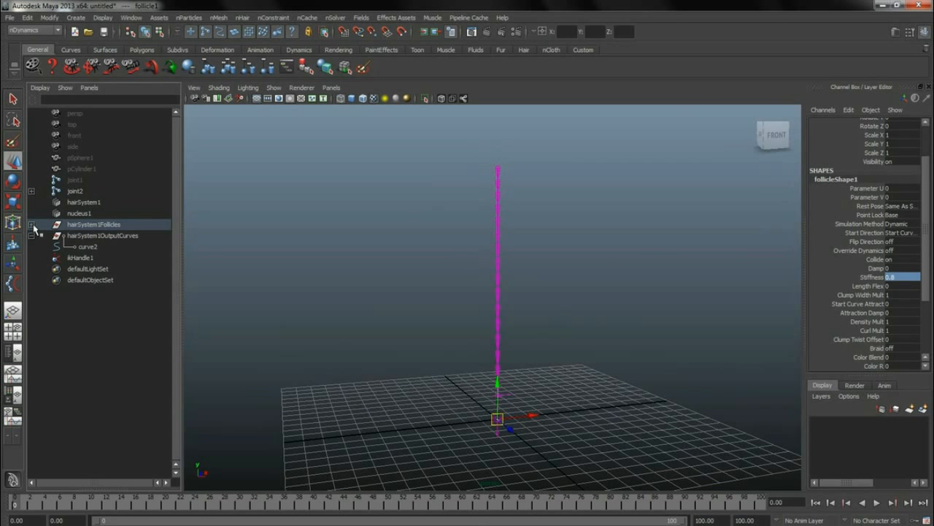
{"action": "left_click", "coordinate": [93, 227]}
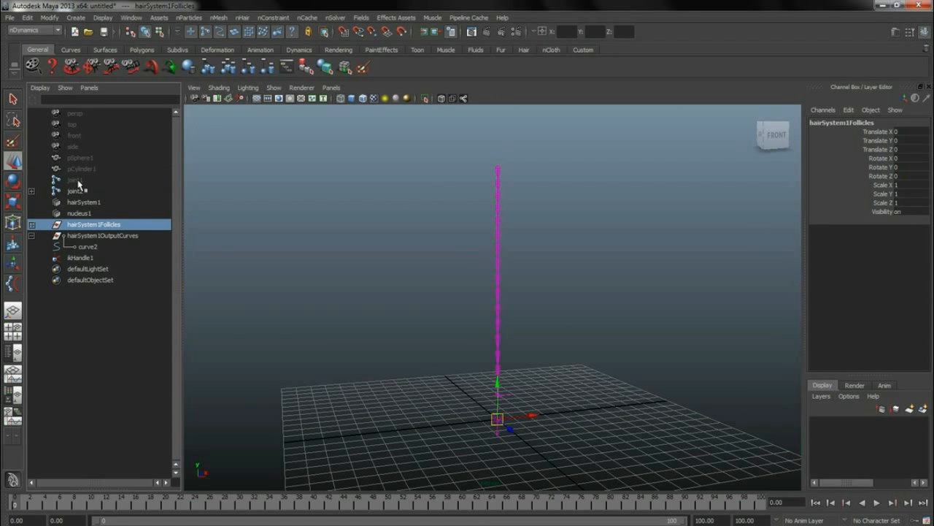
{"action": "left_click", "coordinate": [80, 181], "text": "ctrl"}
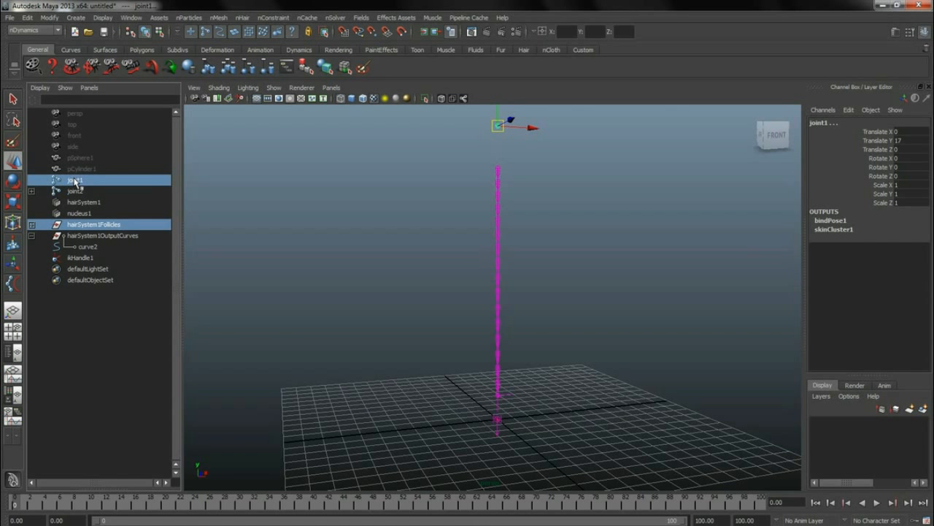
{"action": "left_click", "coordinate": [108, 223]}
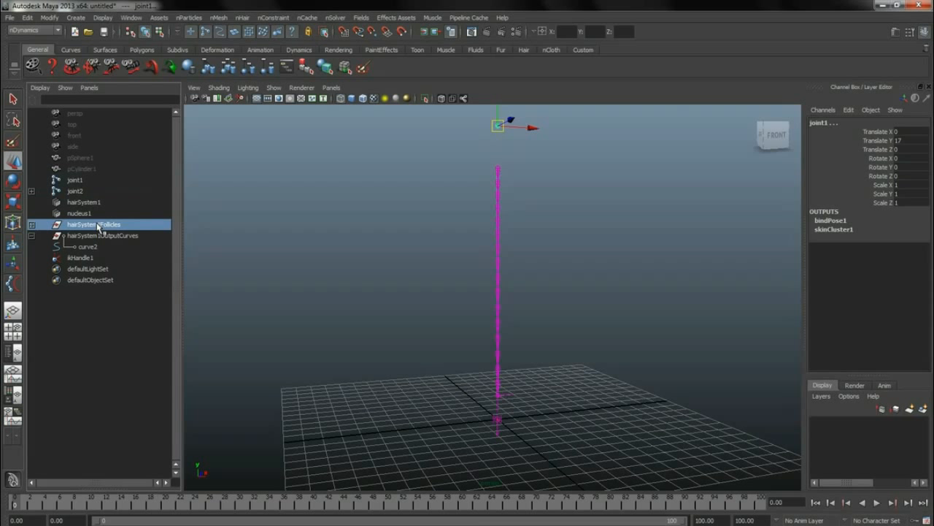
{"action": "left_click", "coordinate": [76, 182], "text": "ctrl"}
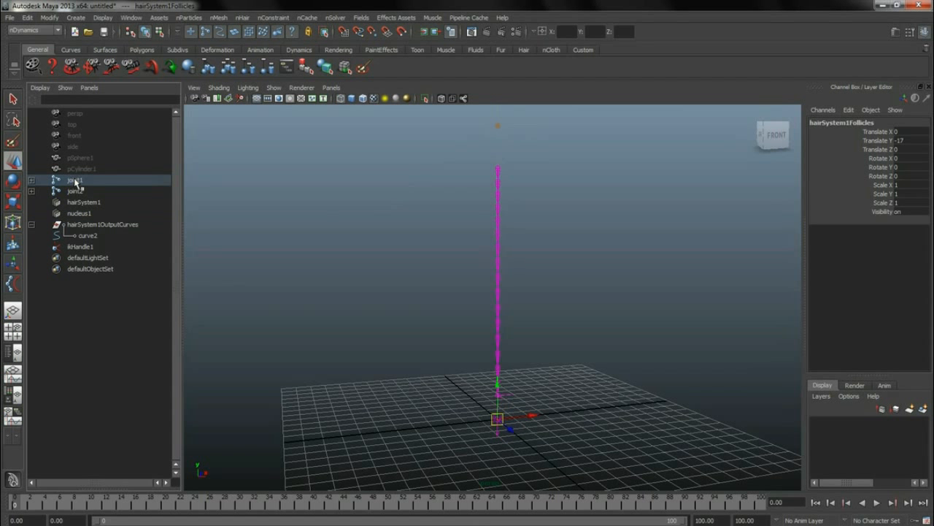
{"action": "key", "text": "p"}
- Hide curve1, follicle1 and the hairSystem1Follicles group beneath joint1, and collapse the hierarchy
{"action": "left_click", "coordinate": [32, 191]}
{"action": "left_click", "coordinate": [32, 202]}
{"action": "left_click", "coordinate": [108, 213]}
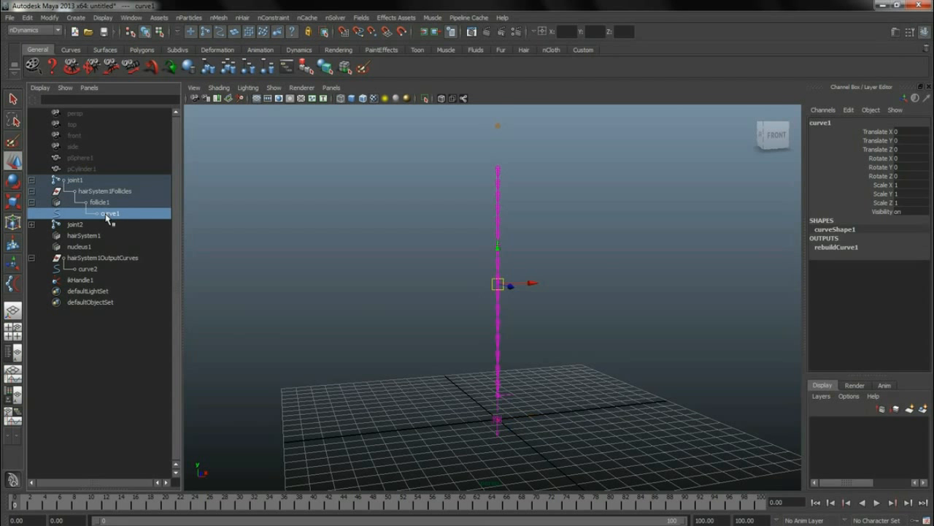
{"action": "key", "text": "ctrl+h"}
{"action": "left_click", "coordinate": [104, 204]}
{"action": "key", "text": "ctrl+h"}
{"action": "left_click", "coordinate": [105, 192]}
{"action": "key", "text": "ctrl+h"}
{"action": "left_click", "coordinate": [32, 180]}
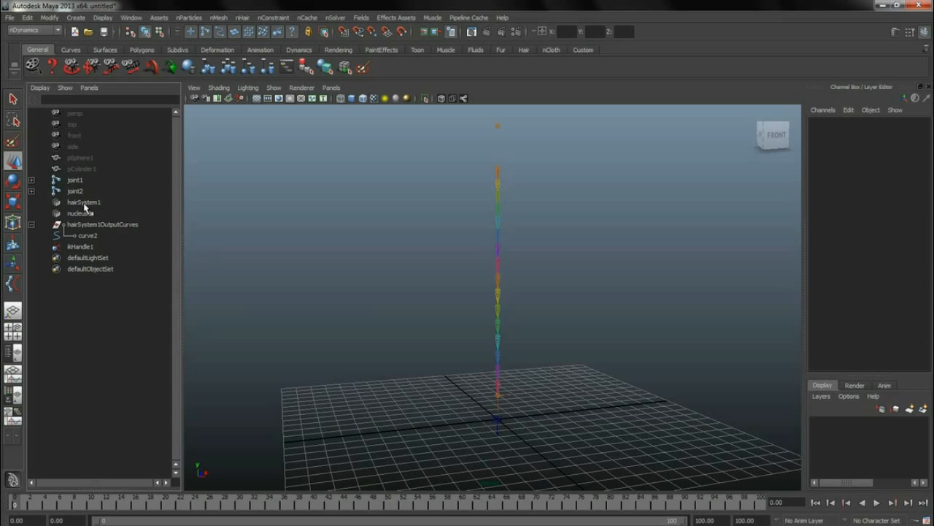
- Check curve2, its hairSystem1OutputCurves group and ikHandle1, leaving the group collapsed and nothing selected
{"action": "left_click", "coordinate": [82, 238]}
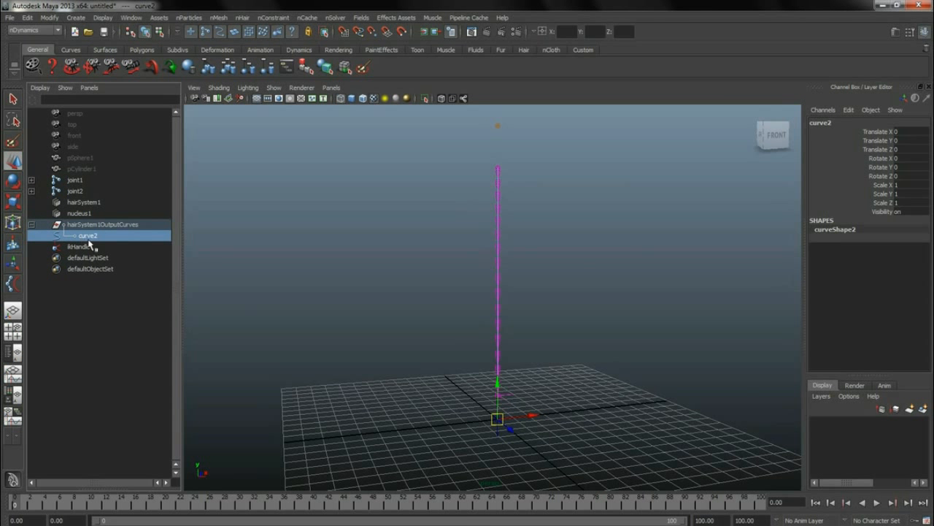
{"action": "left_click", "coordinate": [91, 226]}
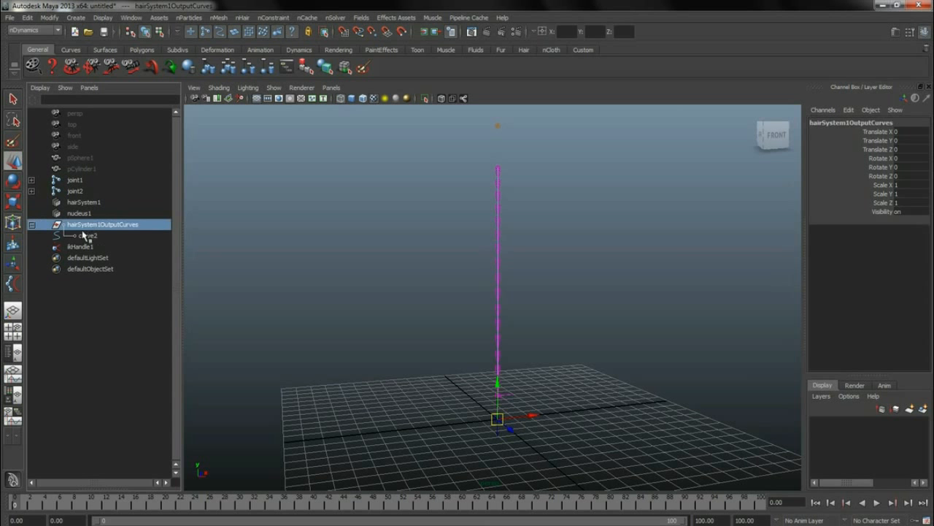
{"action": "left_click", "coordinate": [32, 225]}
{"action": "left_click", "coordinate": [86, 237]}
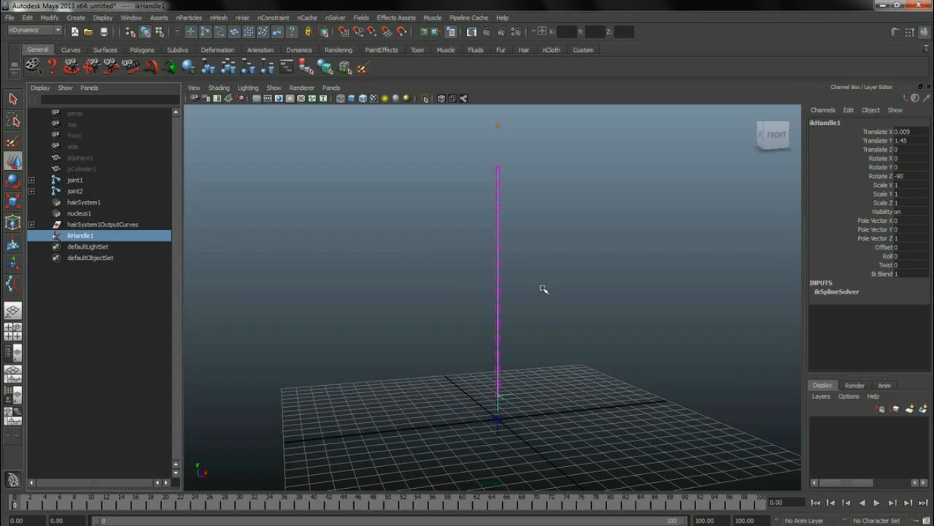
{"action": "left_click", "coordinate": [89, 225]}
{"action": "left_click", "coordinate": [650, 365]}
{"action": "left_click_drag", "start_coordinate": [650, 365], "coordinate": [632, 382], "text": "alt"}
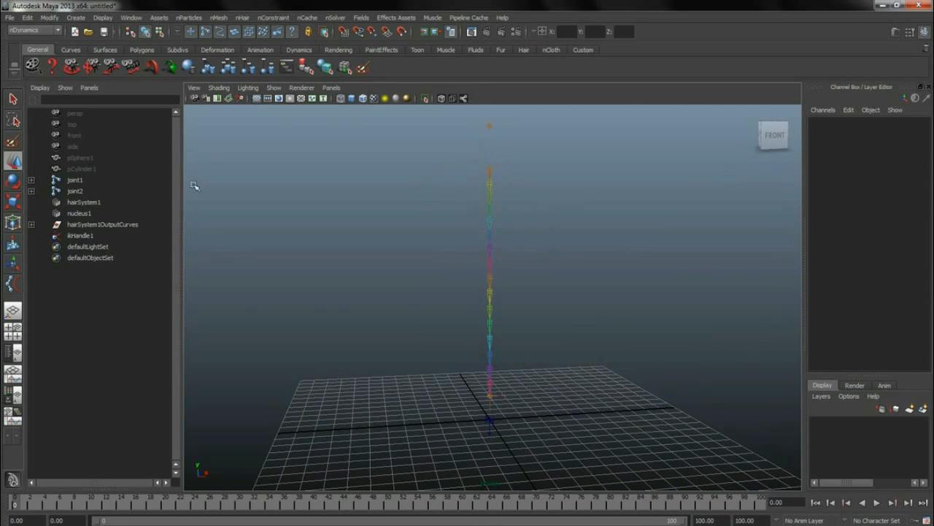
- Unhide the balloon and string meshes, pSphere1 and pCylinder1, and bring the whole balloon into view
{"action": "left_click_drag", "start_coordinate": [76, 158], "coordinate": [78, 168]}
{"action": "key", "text": "shift+h"}
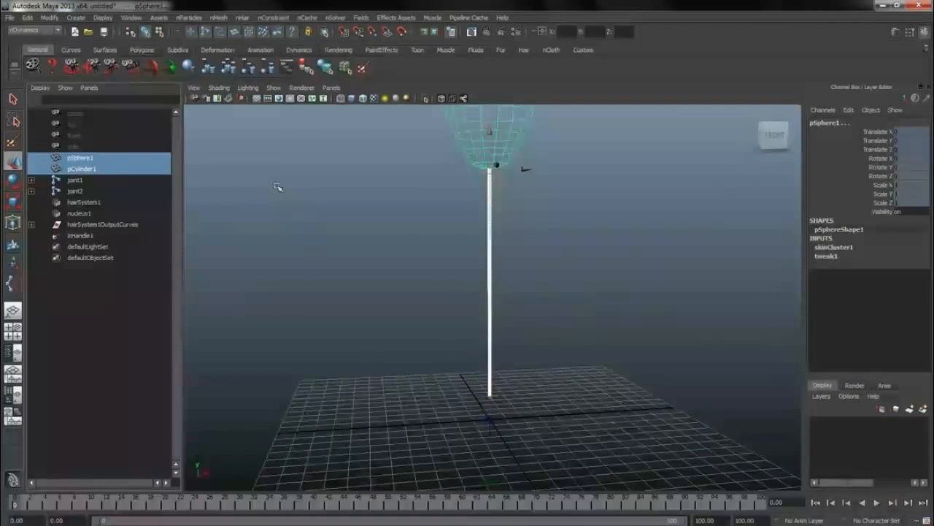
{"action": "middle_click_drag", "start_coordinate": [594, 198], "coordinate": [581, 264], "text": "alt"}
{"action": "left_click", "coordinate": [582, 264]}
- Set a keyframe on the balloon's joint1 at frame 0 in its starting position
{"action": "left_click", "coordinate": [476, 196]}
{"action": "left_click_drag", "start_coordinate": [567, 277], "coordinate": [530, 282], "text": "alt"}
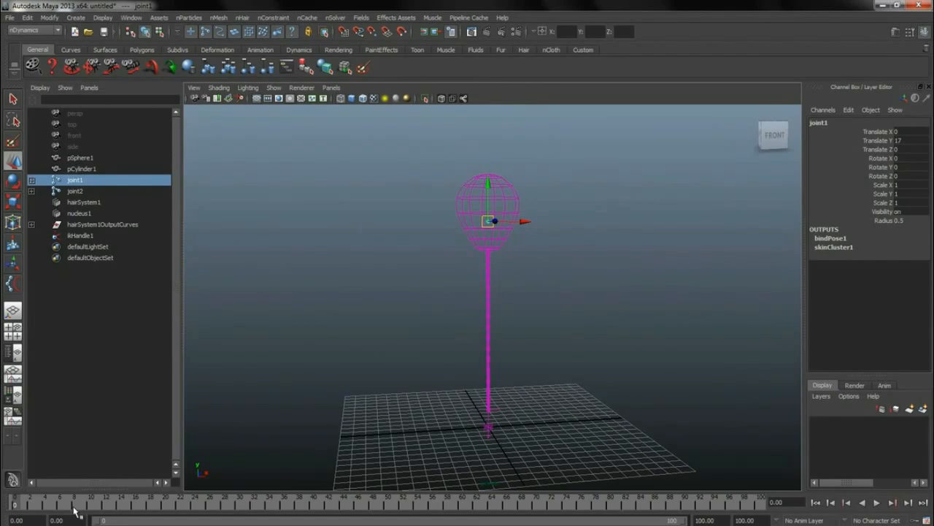
{"action": "key", "text": "s"}
{"action": "key", "text": "alt+v"}
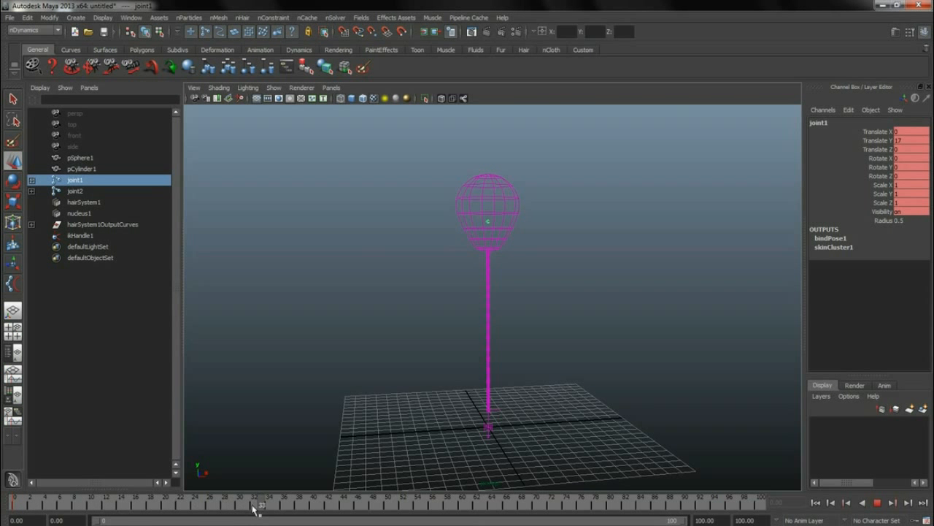
- Keyframe joint1 sideways, with Translate X at about -7.48 on frame 40 and about 1.37 on frame 100
{"action": "left_click", "coordinate": [314, 504]}
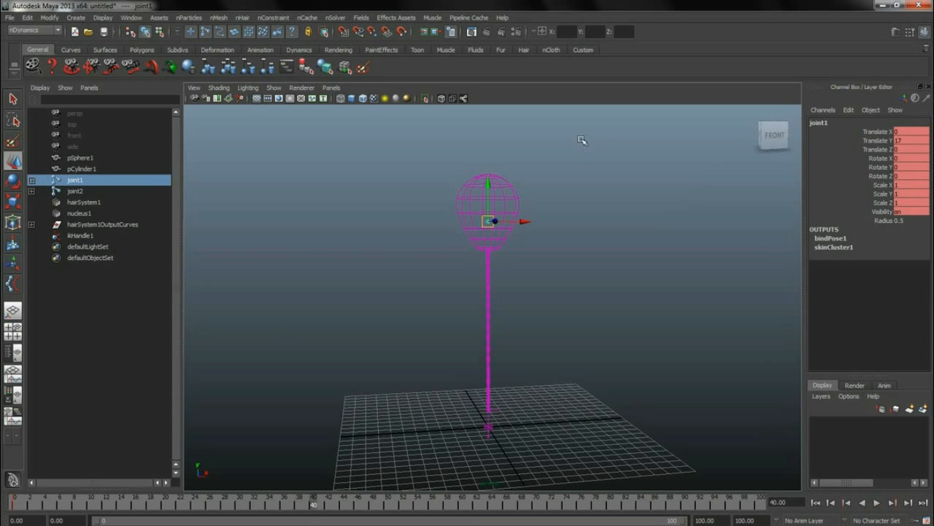
{"action": "left_click_drag", "start_coordinate": [524, 221], "coordinate": [433, 221]}
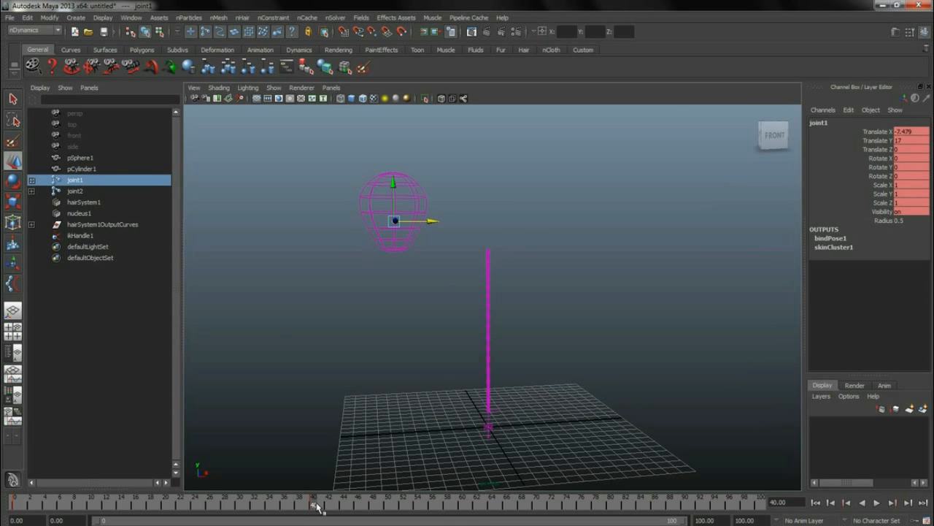
{"action": "key", "text": "alt+v"}
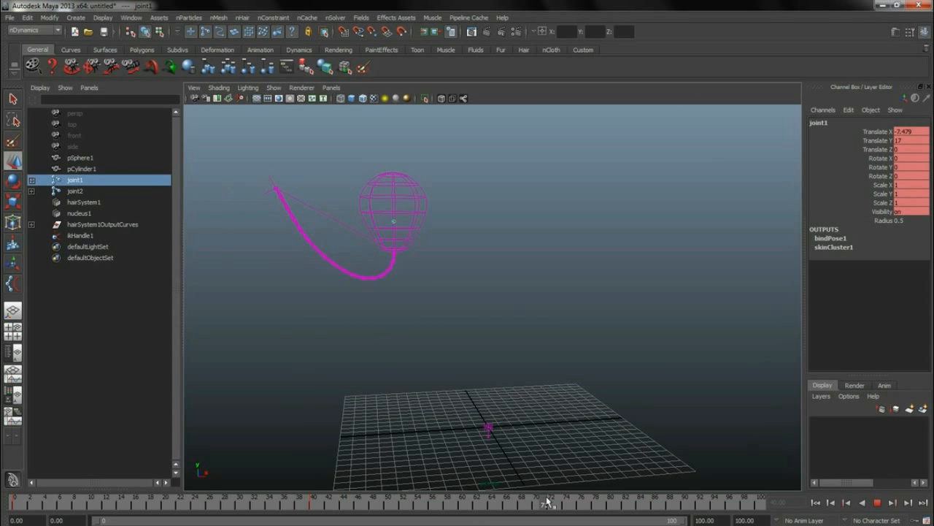
{"action": "left_click_drag", "start_coordinate": [428, 222], "coordinate": [542, 221]}
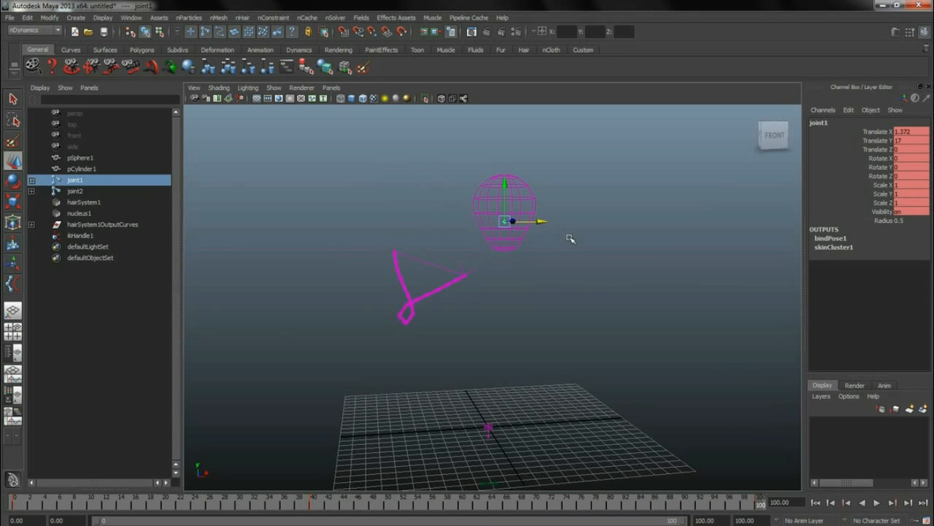
{"action": "key", "text": "alt+v"}
- Play the animation from frame 0 with nothing selected to check how the string follows the balloon
{"action": "left_click_drag", "start_coordinate": [315, 515], "coordinate": [14, 510]}
{"action": "left_click", "coordinate": [426, 301]}
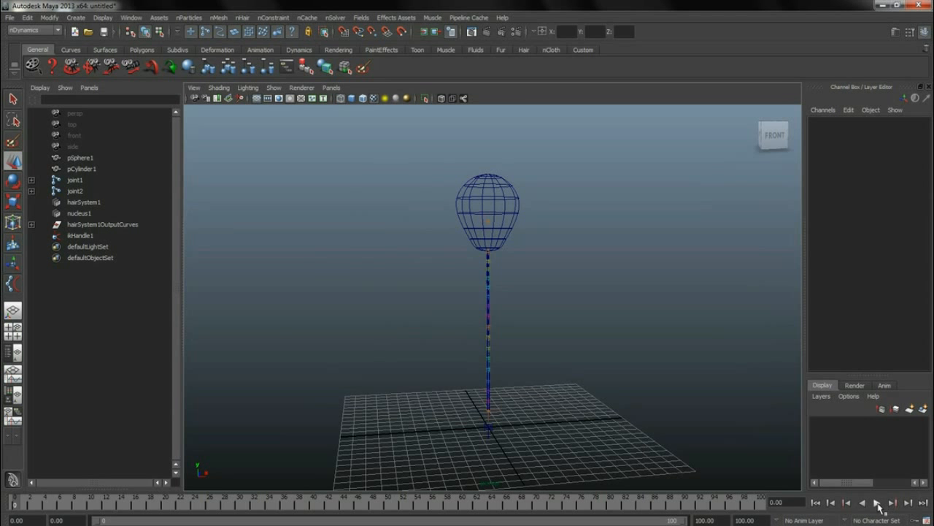
{"action": "left_click", "coordinate": [878, 503]}
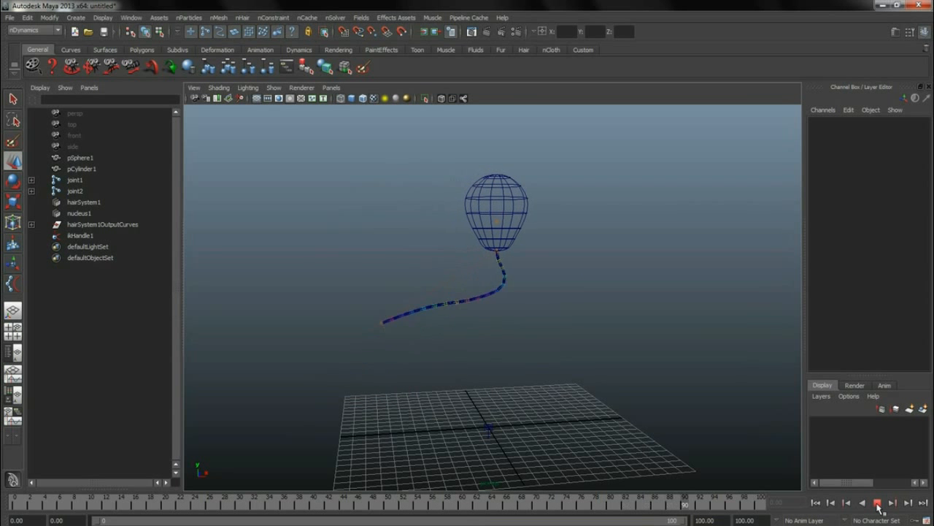
{"action": "left_click", "coordinate": [878, 503]}
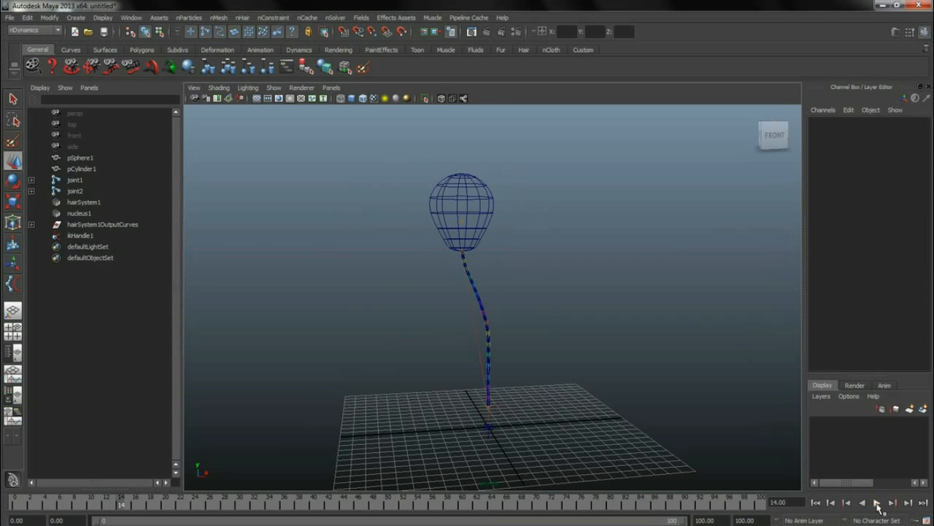
- Set the Stiffness of follicle1 under joint1 to 1 and return the timeline to frame 0
{"action": "left_click", "coordinate": [494, 409]}
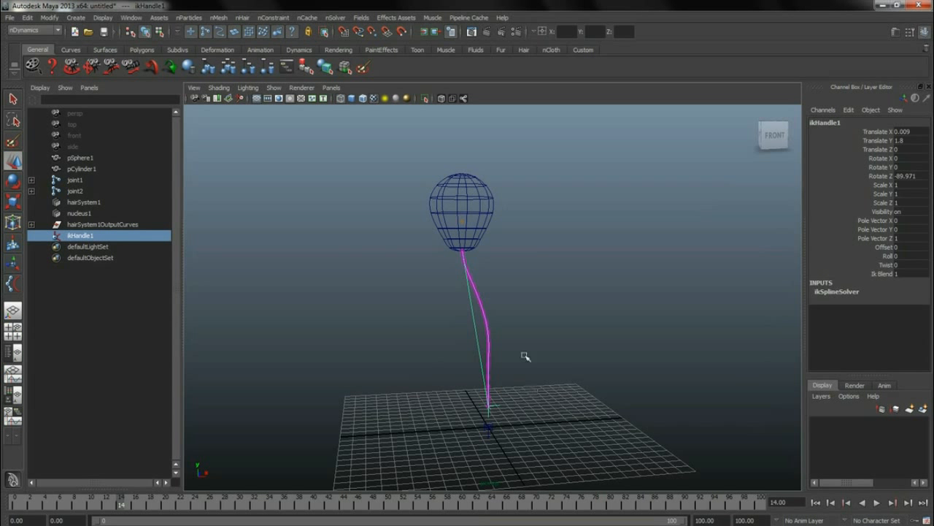
{"action": "left_click", "coordinate": [30, 180], "text": "shift"}
{"action": "left_click", "coordinate": [101, 203]}
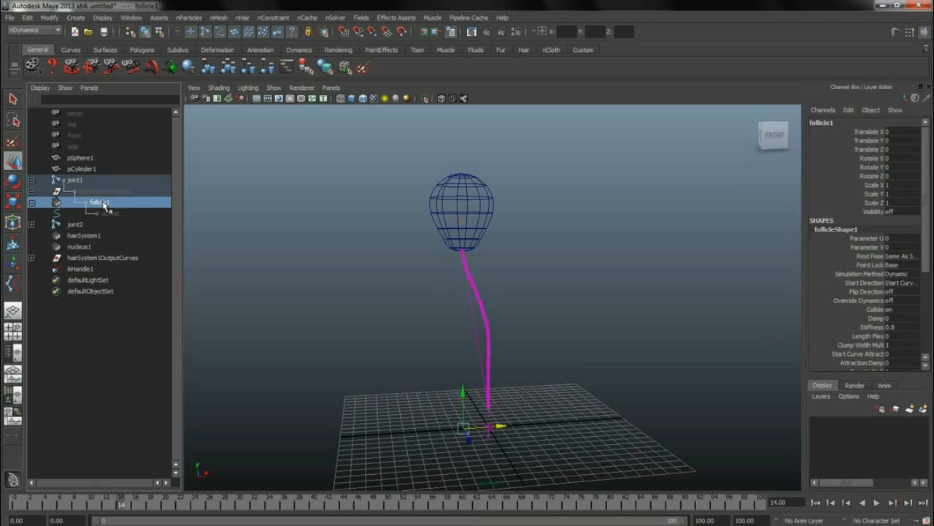
{"action": "double_click", "coordinate": [899, 327]}
{"action": "type", "text": "1"}
{"action": "key", "text": "Return"}
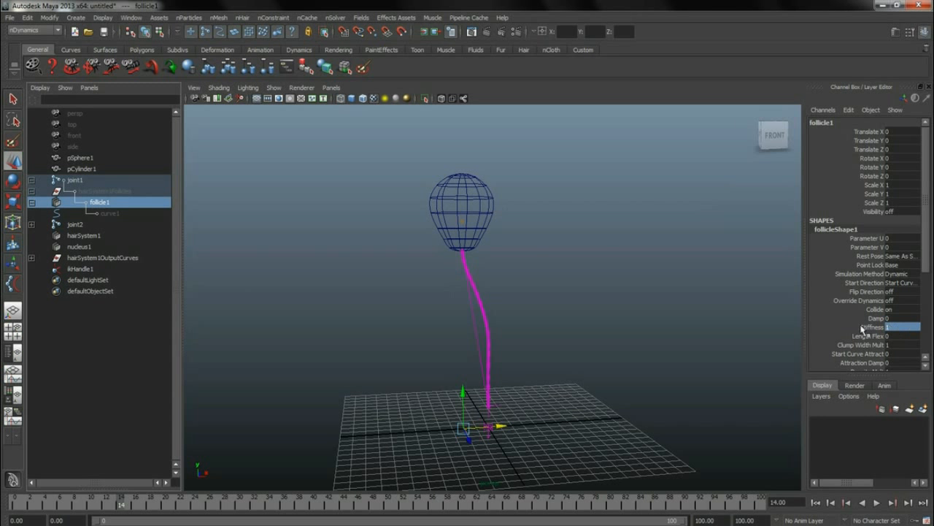
{"action": "left_click_drag", "start_coordinate": [105, 504], "coordinate": [4, 501]}
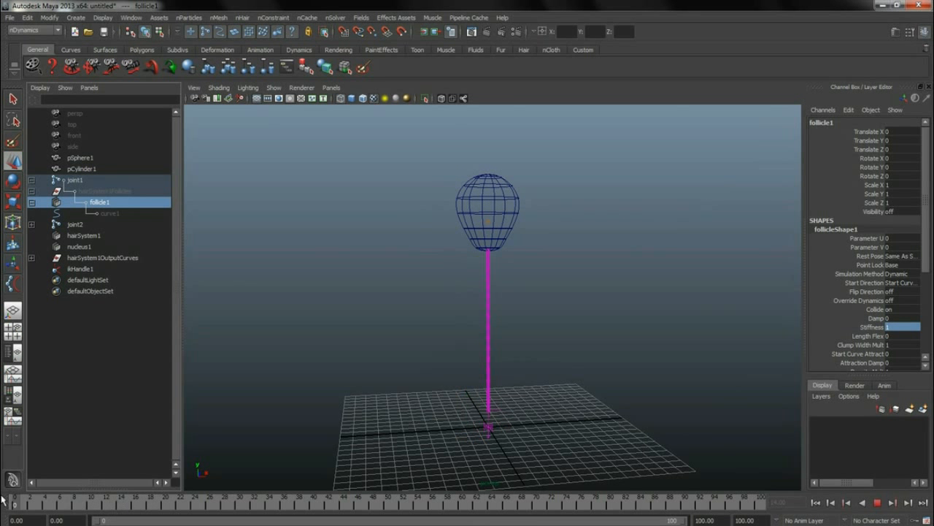
- Play the animation to check how the string moves with the new follicle stiffness, and return to frame 0
{"action": "left_click", "coordinate": [877, 505]}
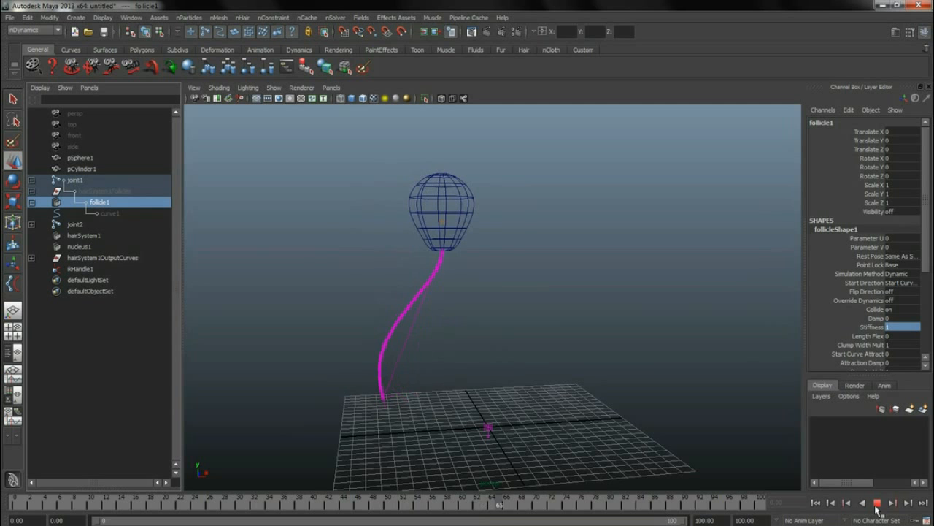
{"action": "left_click", "coordinate": [877, 503]}
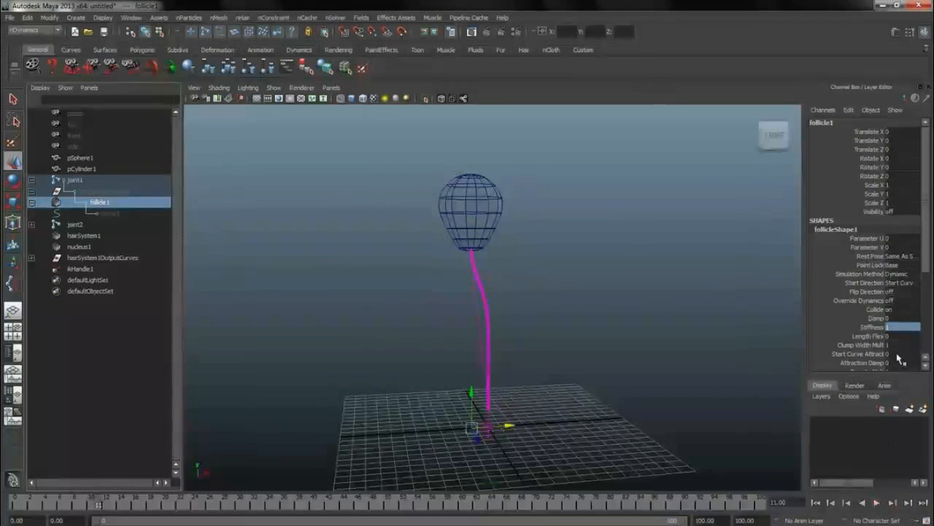
{"action": "key", "text": "alt+shift+v"}
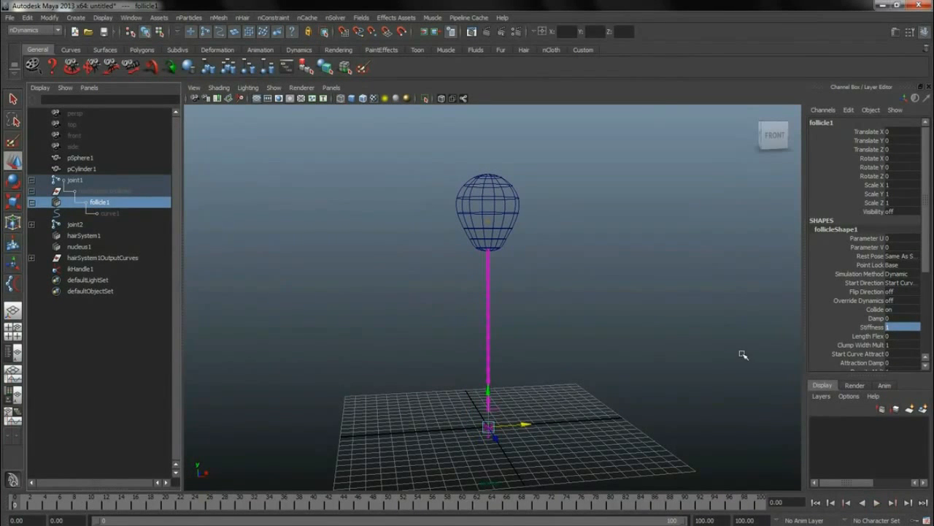
{"action": "mouse_move", "coordinate": [925, 261]}
{"action": "left_mouse_down"}
{"action": "mouse_move", "coordinate": [929, 278]}
{"action": "mouse_move", "coordinate": [931, 248]}
{"action": "left_mouse_up"}
- Show the scene smooth-shaded and hide joint2, hairSystem1, nucleus1, hairSystem1OutputCurves and ikHandle1
{"action": "left_click", "coordinate": [611, 257]}
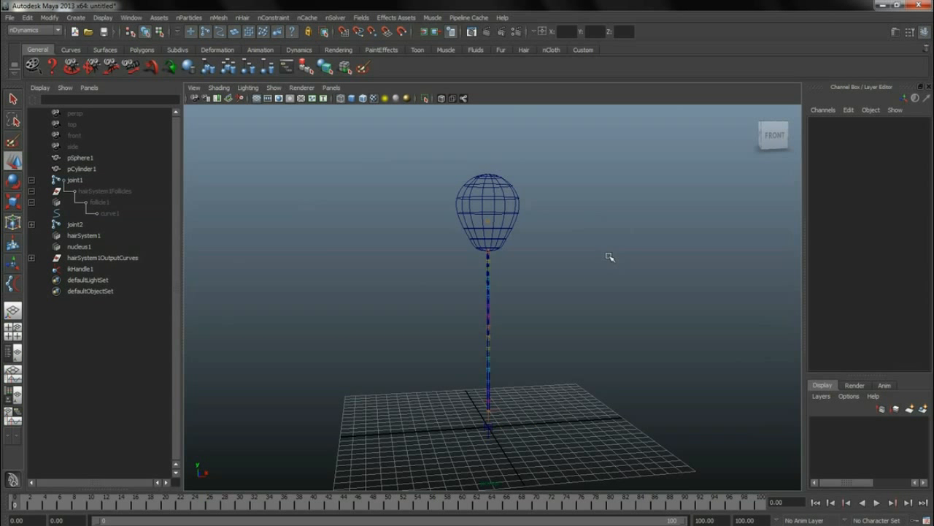
{"action": "key", "text": "5"}
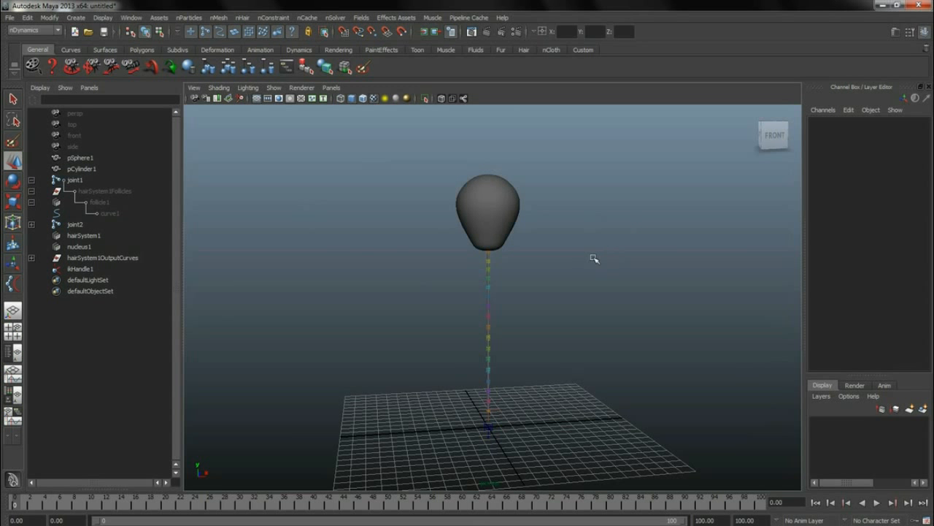
{"action": "left_click", "coordinate": [73, 269]}
{"action": "left_click", "coordinate": [75, 225], "text": "shift"}
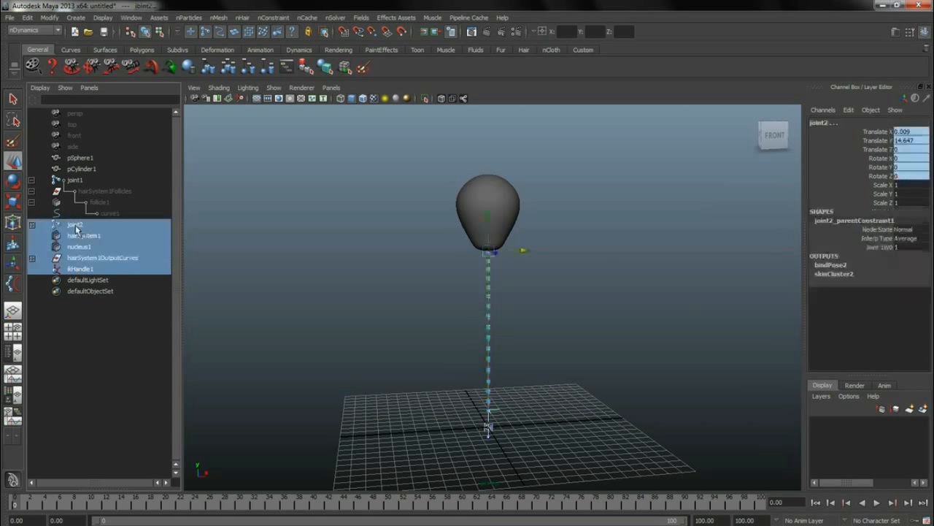
{"action": "key", "text": "ctrl+h"}
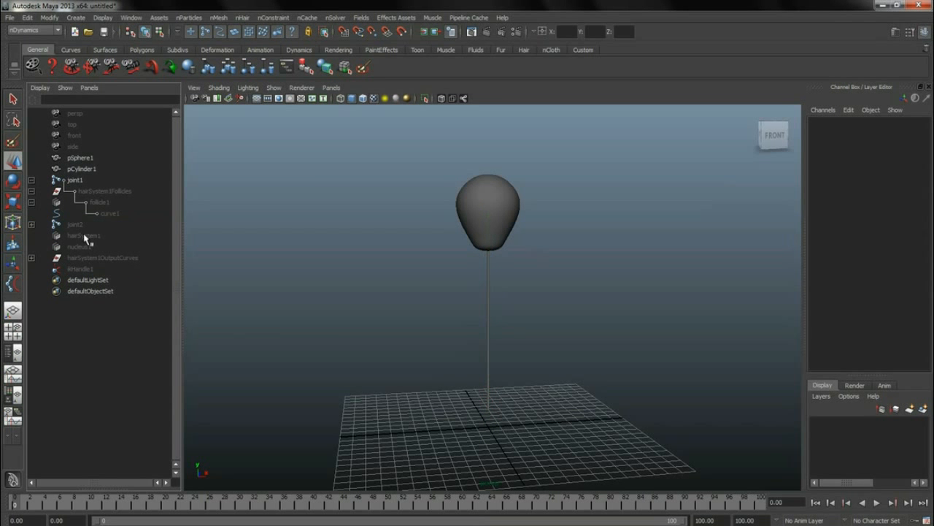
- Collapse the hierarchy under joint1 and hide joint1
{"action": "left_click", "coordinate": [31, 191]}
{"action": "left_click", "coordinate": [36, 181]}
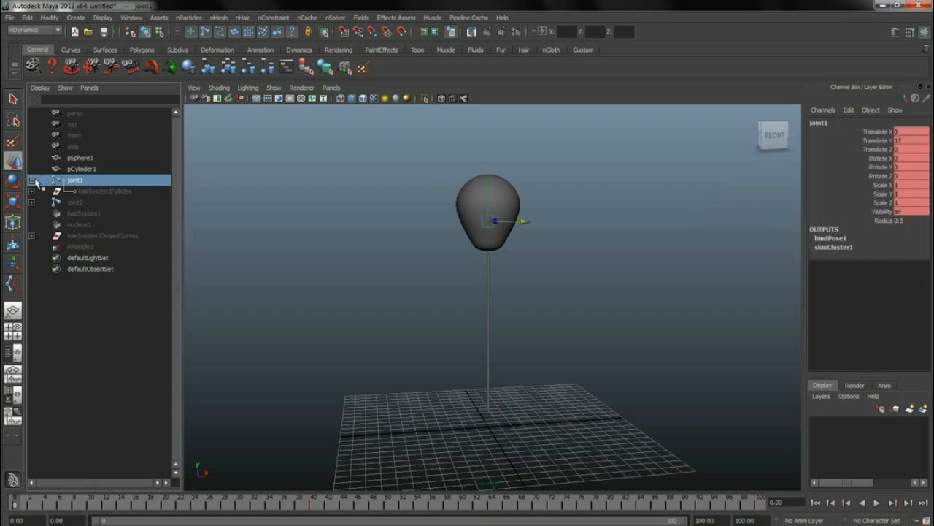
{"action": "left_click", "coordinate": [31, 181]}
{"action": "key", "text": "ctrl+h"}
- Assign a new Blinn material to the balloon mesh pSphere1 and make its colour red
{"action": "left_click", "coordinate": [95, 169]}
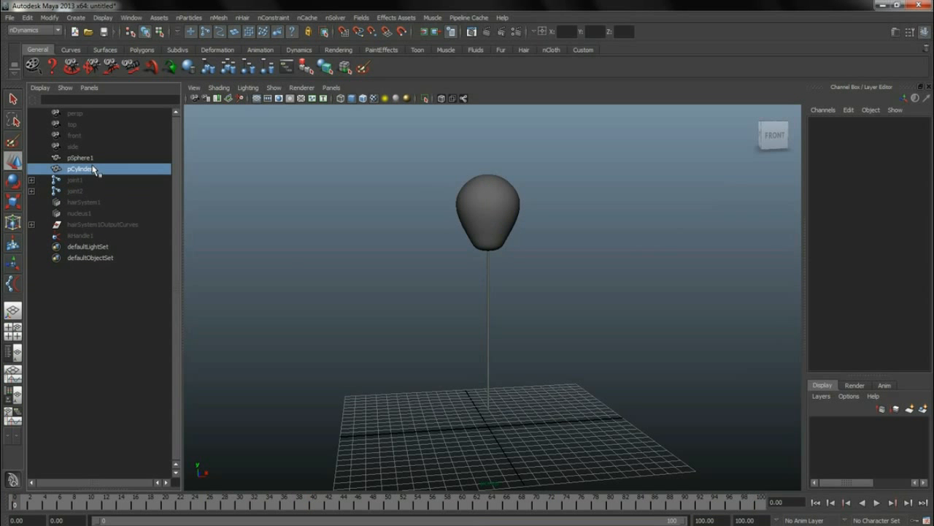
{"action": "left_click", "coordinate": [95, 159]}
{"action": "right_click", "coordinate": [515, 197]}
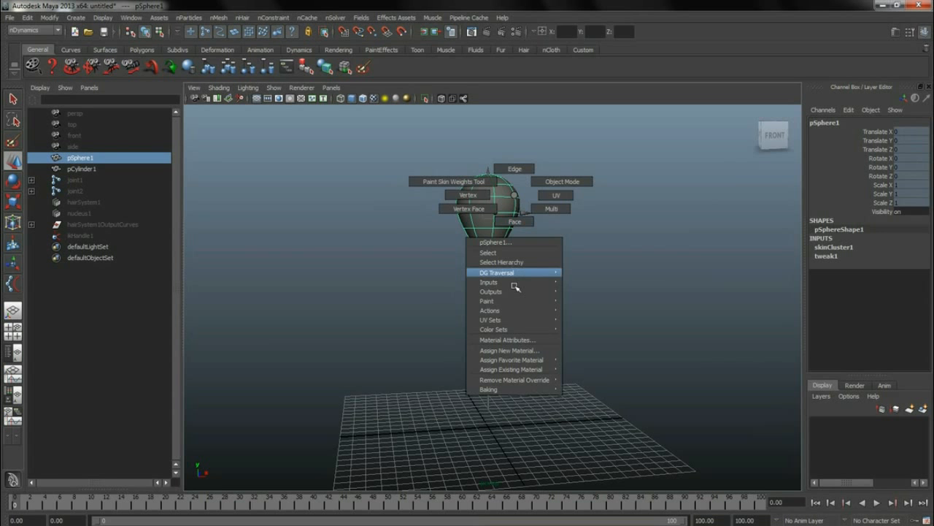
{"action": "left_click", "coordinate": [523, 350]}
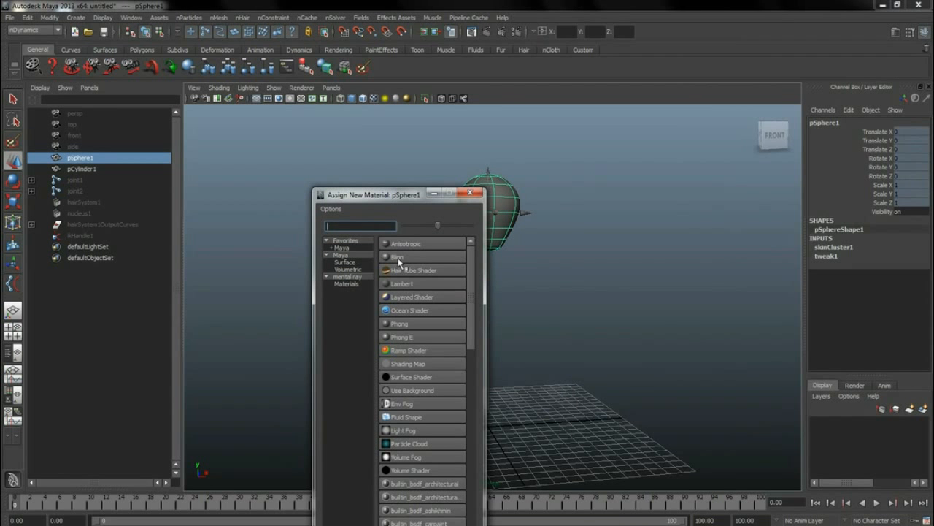
{"action": "left_click", "coordinate": [398, 258]}
{"action": "left_click", "coordinate": [806, 251]}
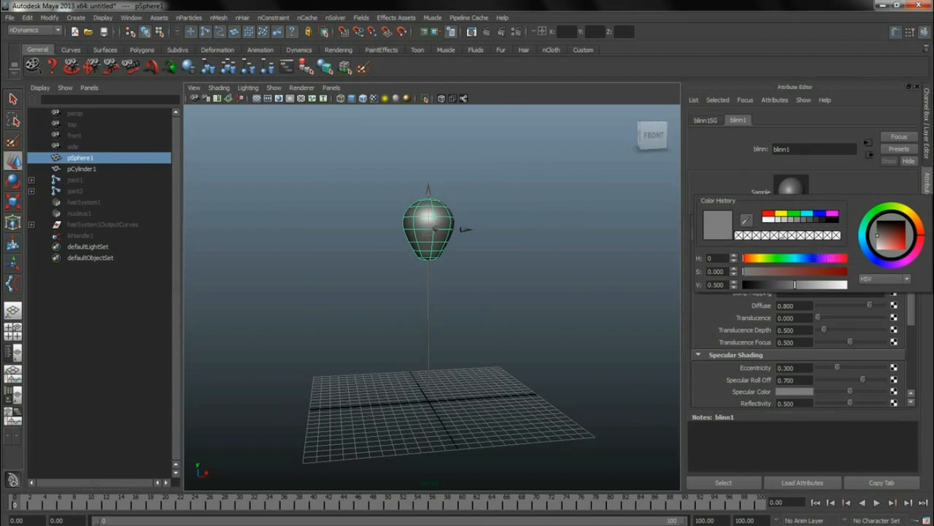
{"action": "left_click", "coordinate": [769, 214]}
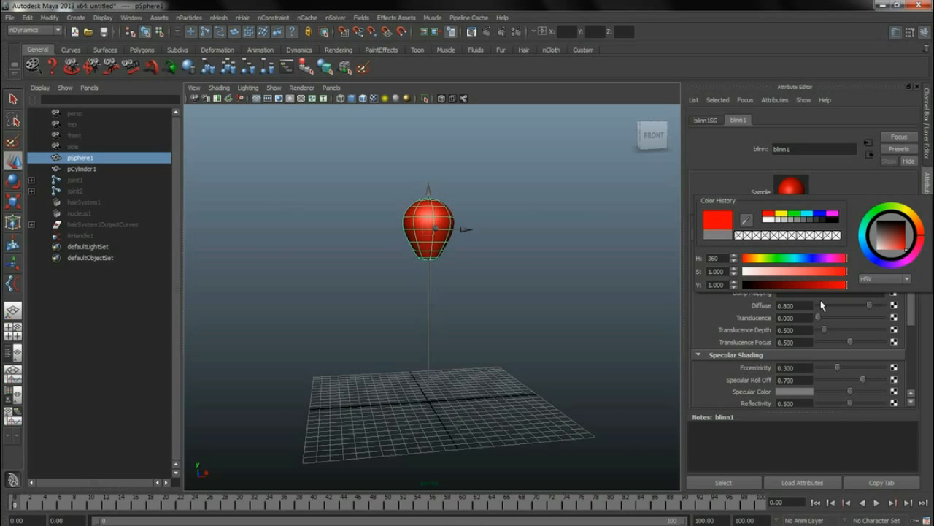
{"action": "left_click_drag", "start_coordinate": [817, 259], "coordinate": [837, 259]}
{"action": "left_click", "coordinate": [396, 319]}
- Assign a new Lambert material to the string mesh pCylinder1, set its colour to white, and clear the selection
{"action": "left_click", "coordinate": [432, 293]}
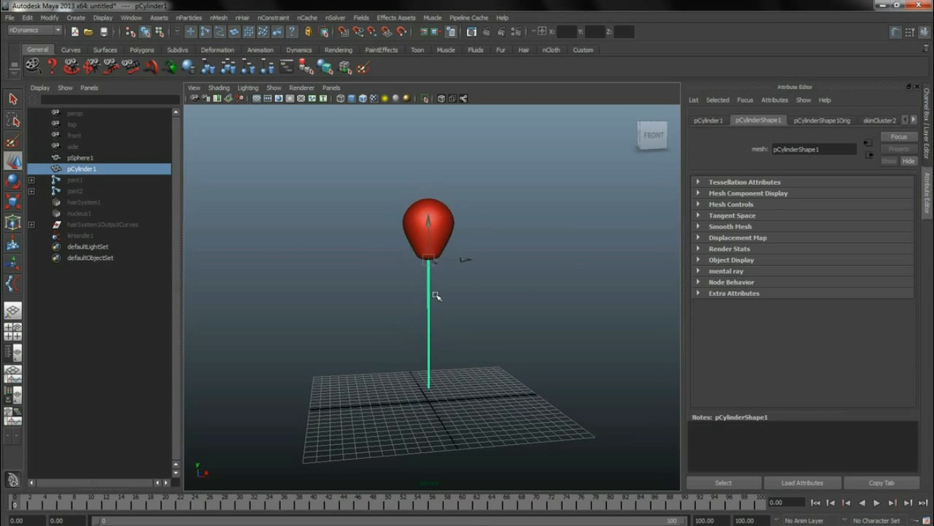
{"action": "right_click_drag", "start_coordinate": [430, 286], "coordinate": [442, 446]}
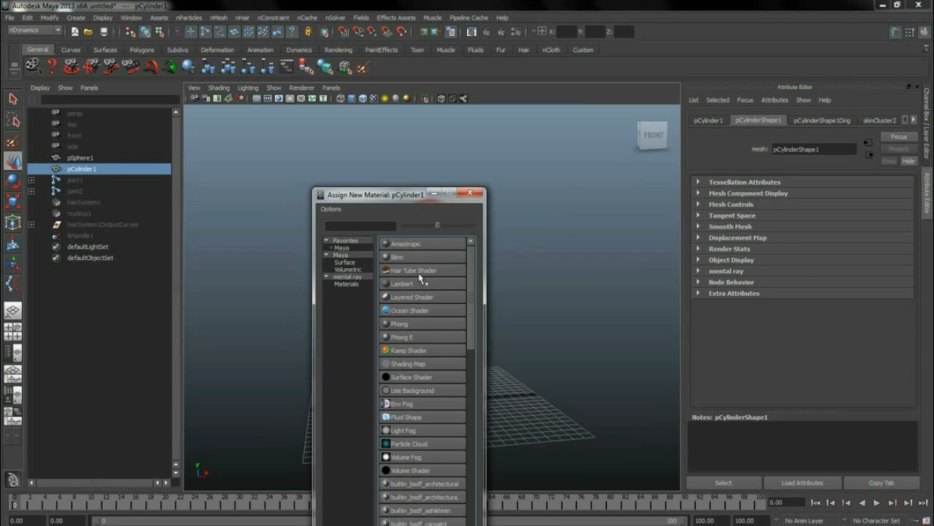
{"action": "left_click", "coordinate": [400, 283]}
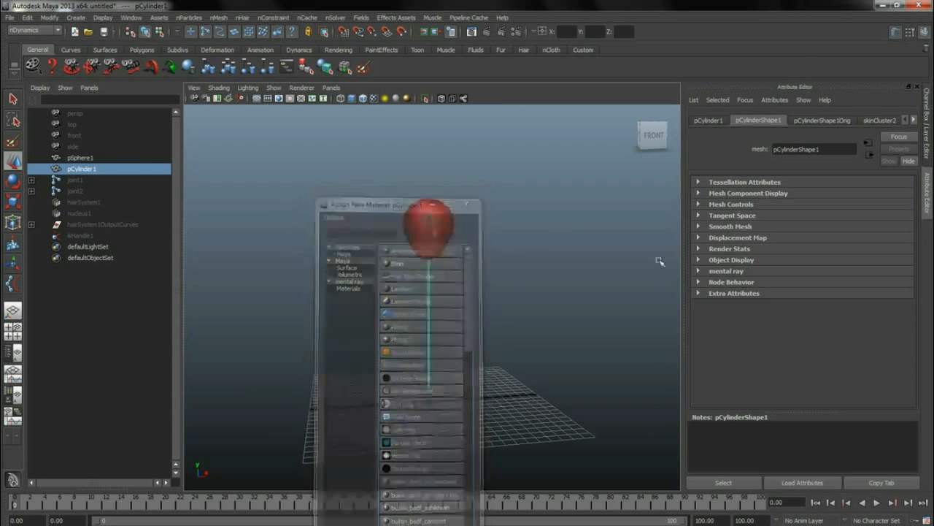
{"action": "left_click_drag", "start_coordinate": [840, 249], "coordinate": [932, 255]}
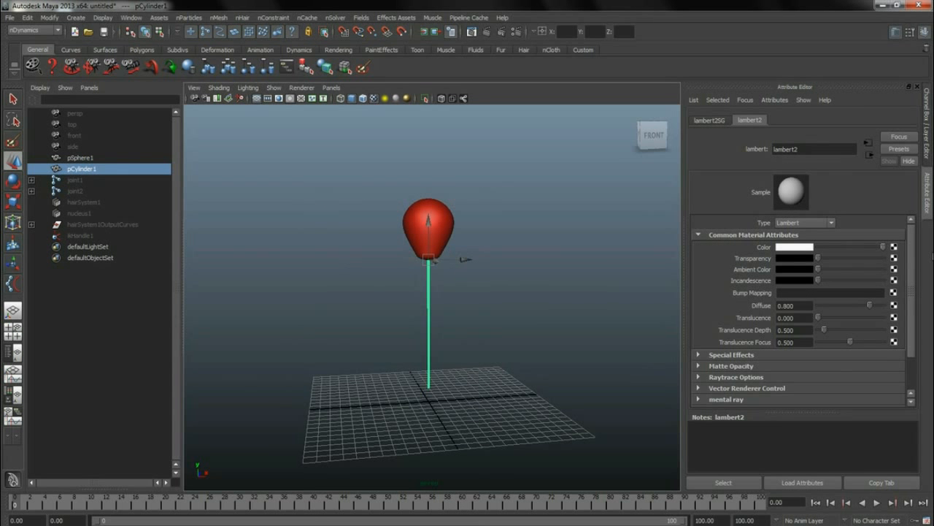
{"action": "left_click", "coordinate": [465, 269]}
- Show the Channel Box again and play the animation to inspect the string's bending on the coloured balloon
{"action": "left_click_drag", "start_coordinate": [490, 324], "coordinate": [472, 304], "text": "alt"}
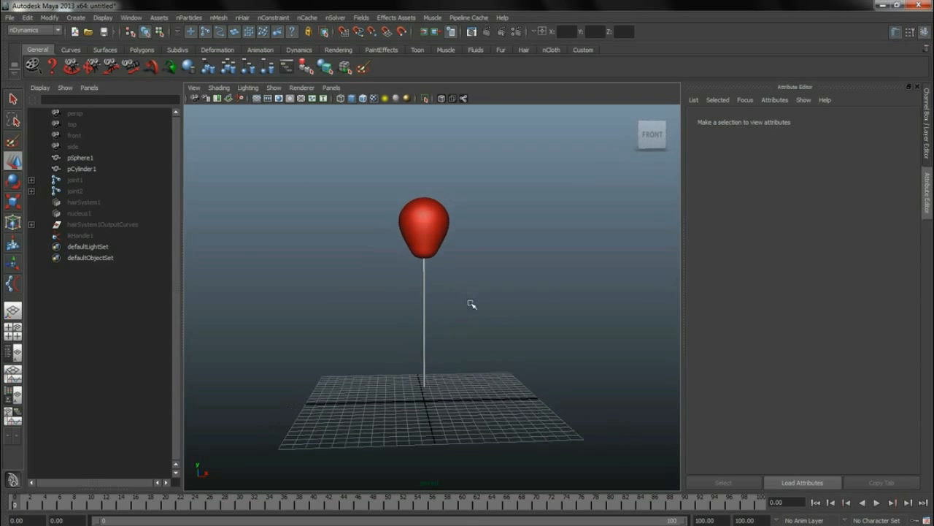
{"action": "left_click", "coordinate": [895, 33]}
{"action": "left_click", "coordinate": [877, 502]}
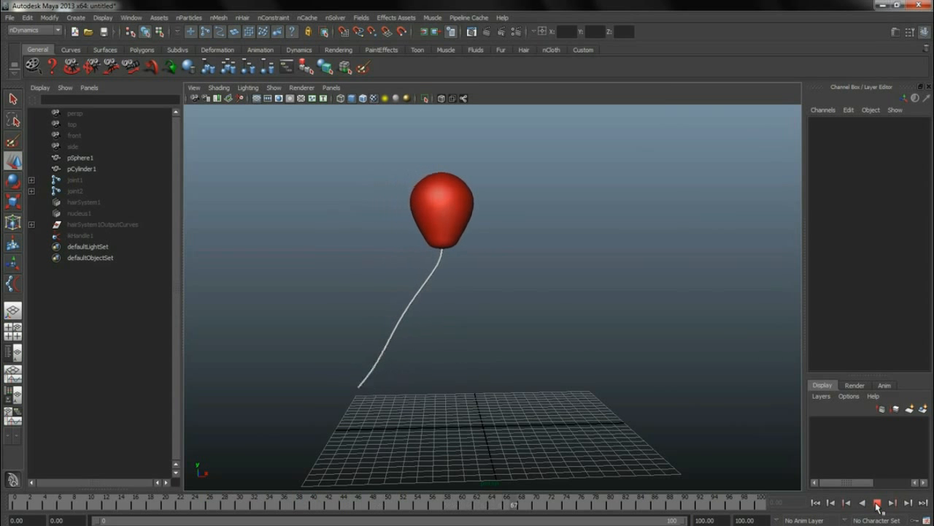
{"action": "left_click", "coordinate": [877, 502]}
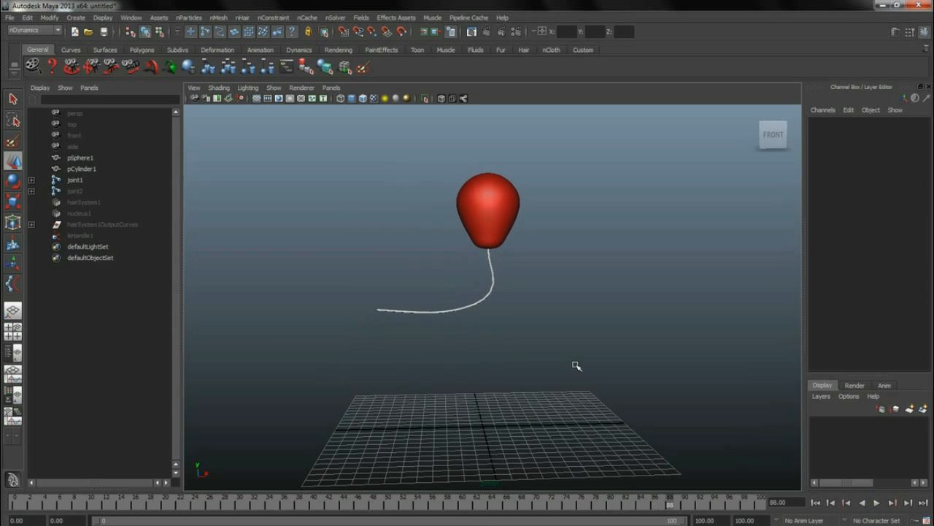
{"action": "left_click", "coordinate": [492, 284]}
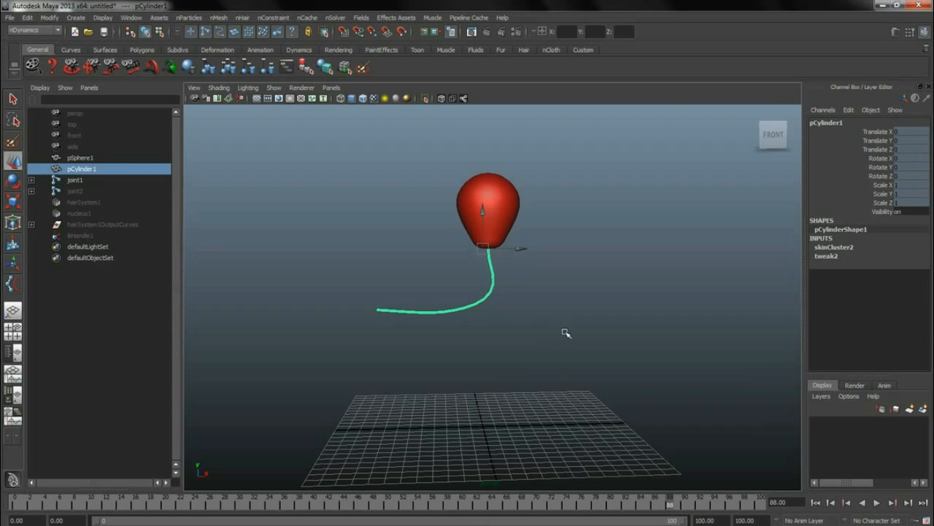
{"action": "left_click", "coordinate": [565, 333]}
- Replay the animation from frame 0 to review the string's secondary motion, and return to frame 0
{"action": "left_click_drag", "start_coordinate": [92, 504], "coordinate": [14, 504]}
{"action": "left_click", "coordinate": [880, 502]}
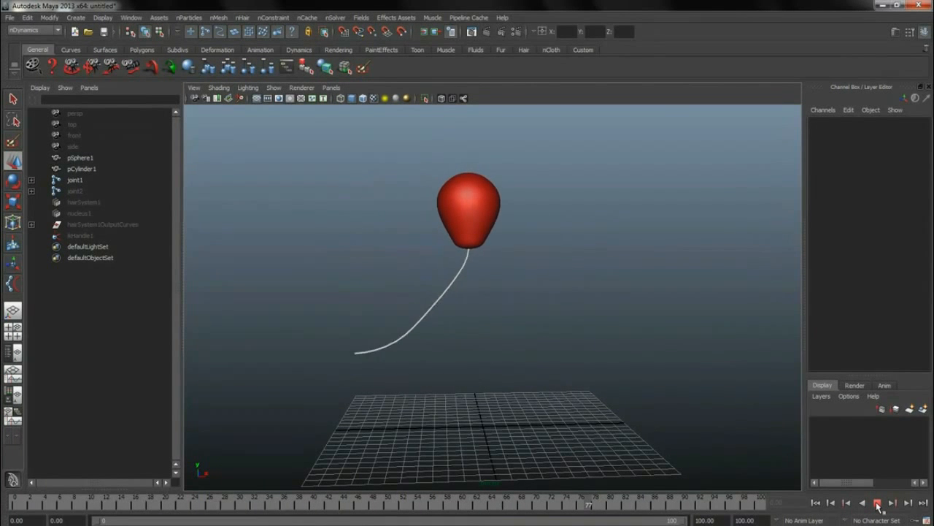
{"action": "left_click", "coordinate": [878, 503]}
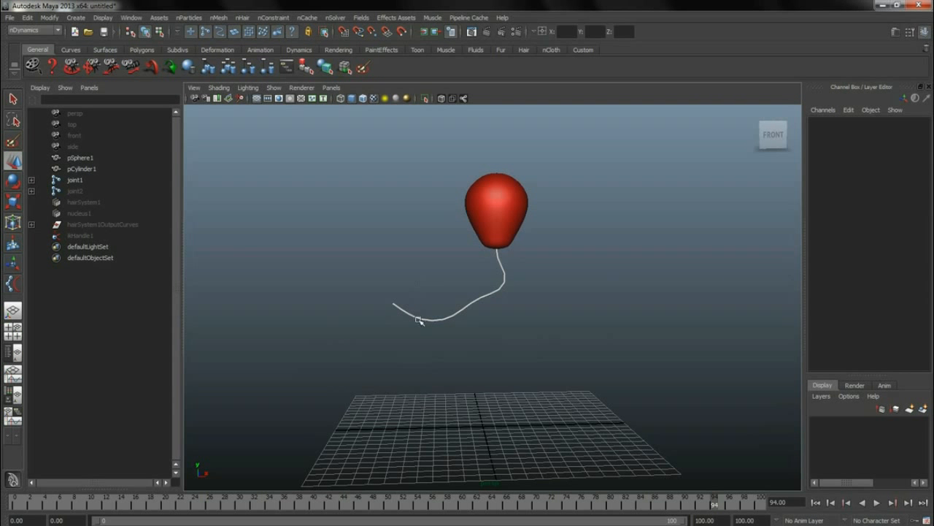
{"action": "left_click_drag", "start_coordinate": [708, 502], "coordinate": [13, 497]}
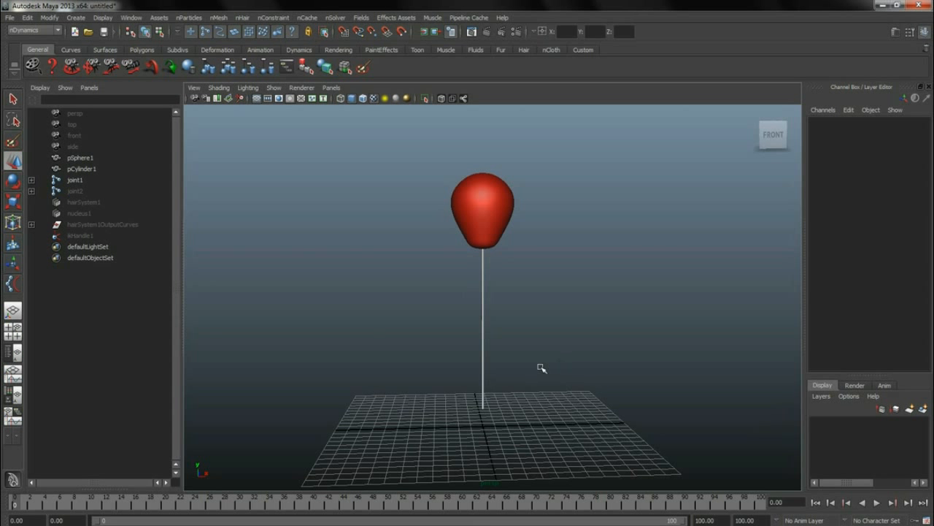
{"action": "right_click_drag", "start_coordinate": [588, 349], "coordinate": [571, 351], "text": "alt"}
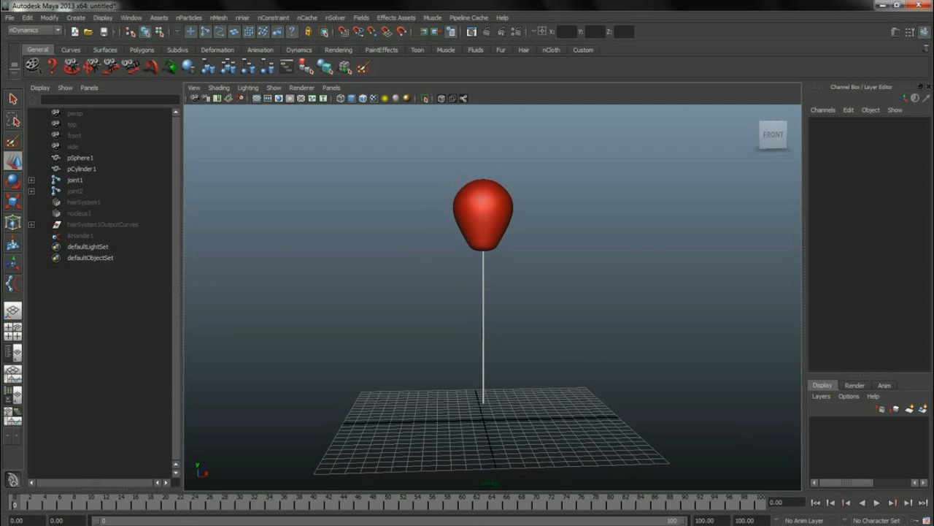
- Switch to the Dynamic Hair Rig page in Firefox and view its gallery images from number 14 onward
{"action": "mouse_move", "coordinate": [85, 524]}
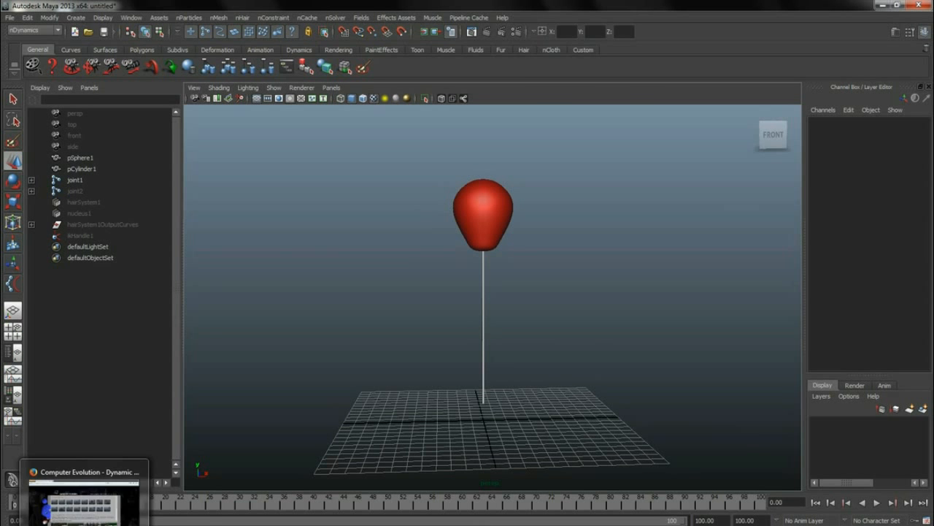
{"action": "left_click", "coordinate": [89, 502]}
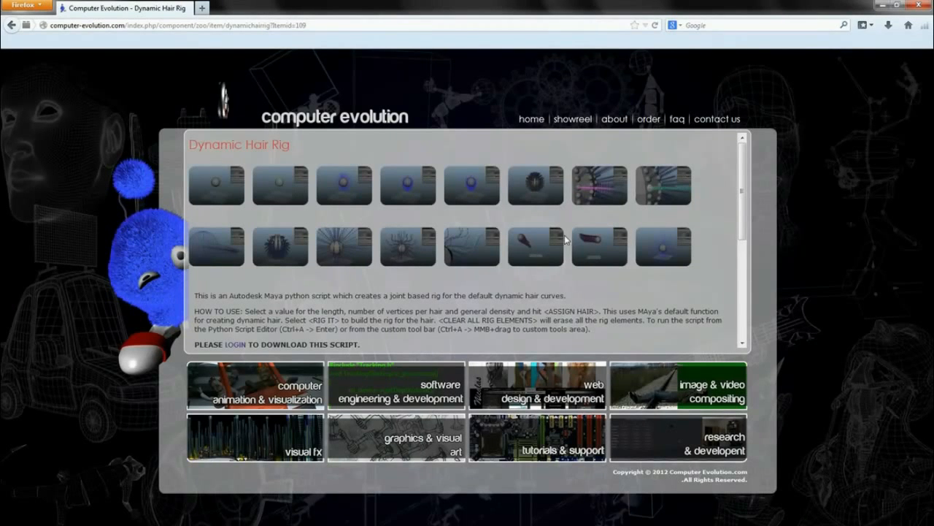
{"action": "left_click", "coordinate": [534, 238]}
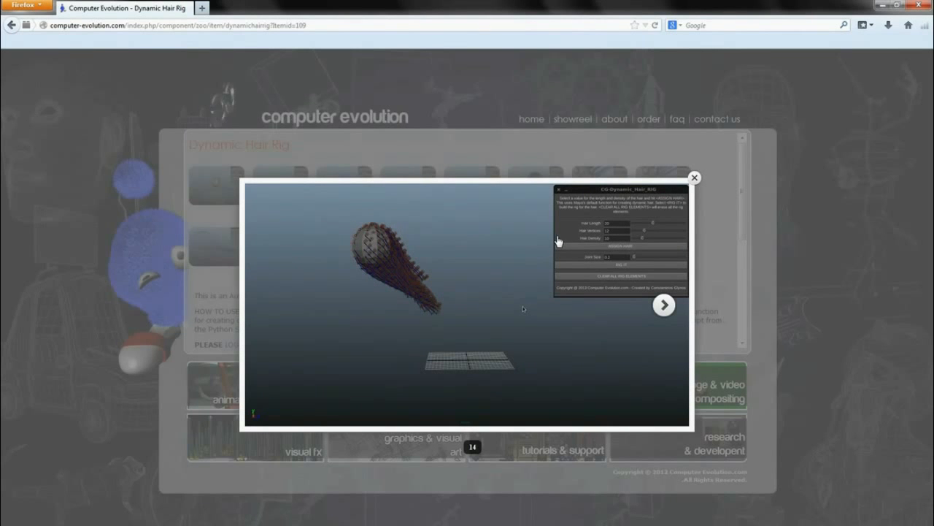
{"action": "left_click", "coordinate": [665, 306]}
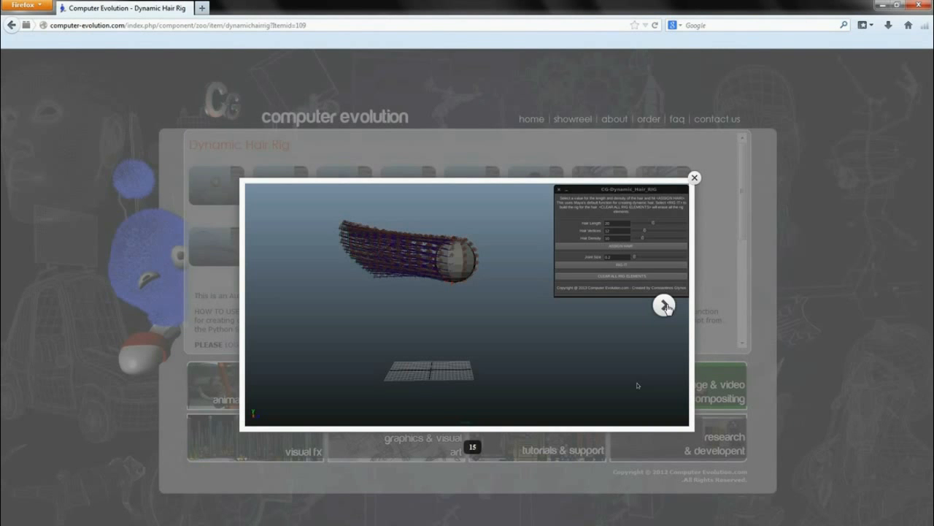
{"action": "left_click", "coordinate": [665, 305]}
{"action": "left_click", "coordinate": [694, 177]}
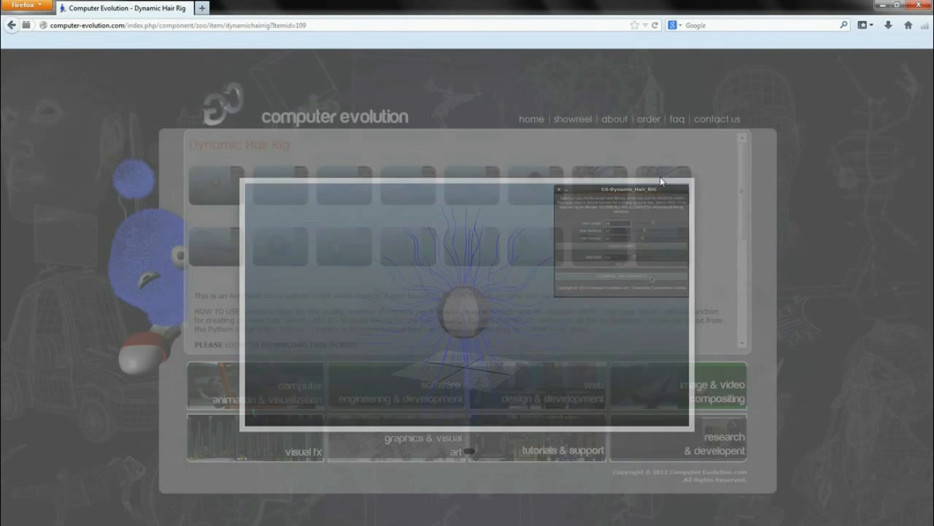
- Open the first gallery image and step through the screenshots showing hair being assigned and rigged on a sphere
{"action": "left_click", "coordinate": [209, 191]}
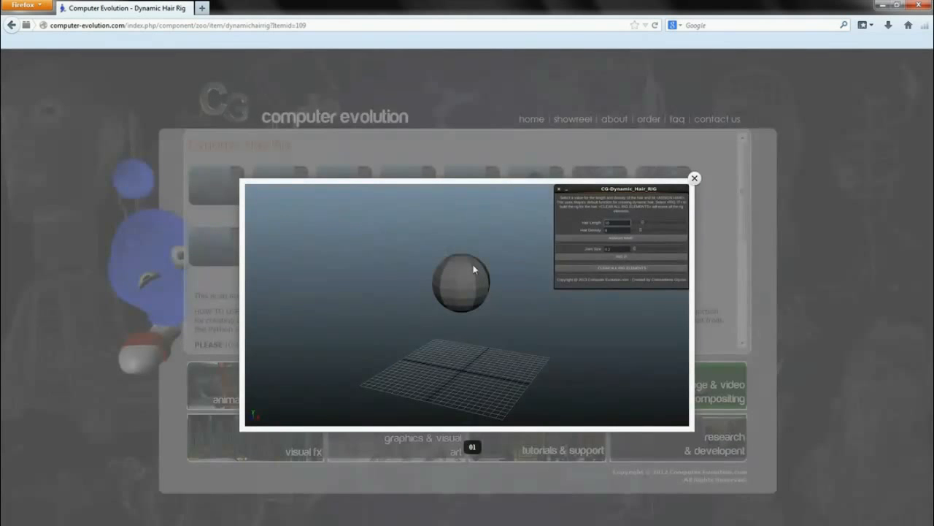
{"action": "left_click", "coordinate": [665, 306]}
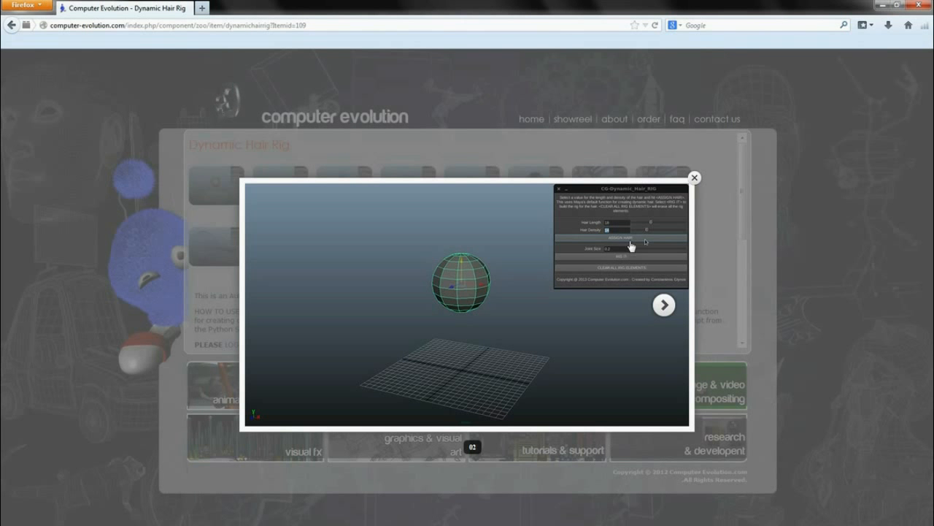
{"action": "left_click", "coordinate": [663, 306]}
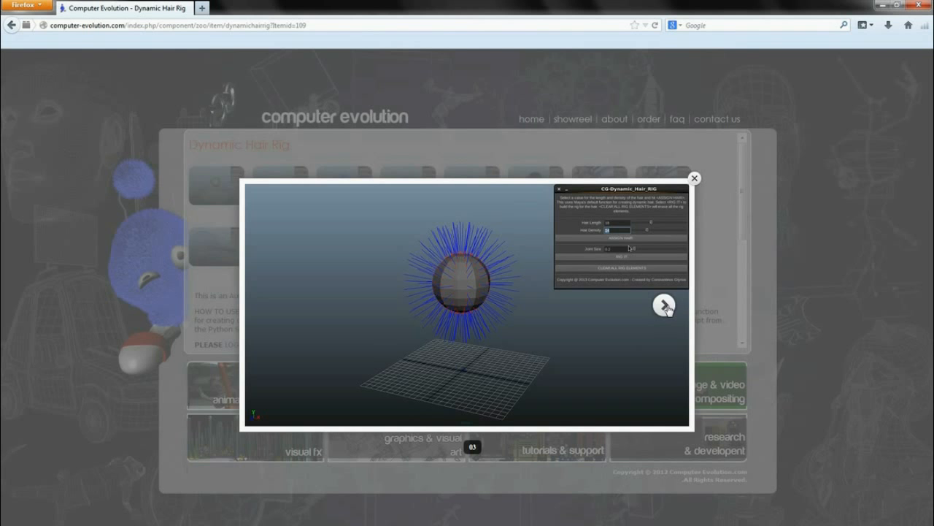
{"action": "left_click", "coordinate": [664, 306]}
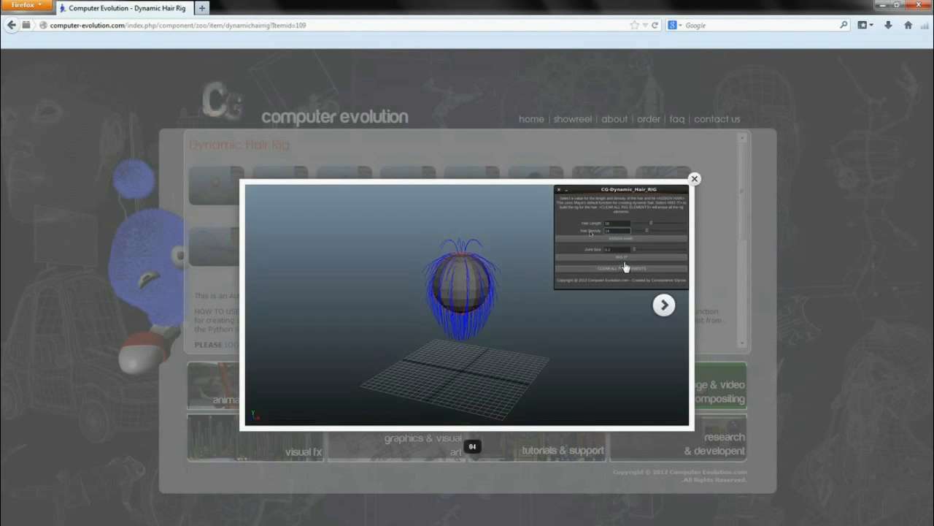
{"action": "left_click", "coordinate": [664, 305]}
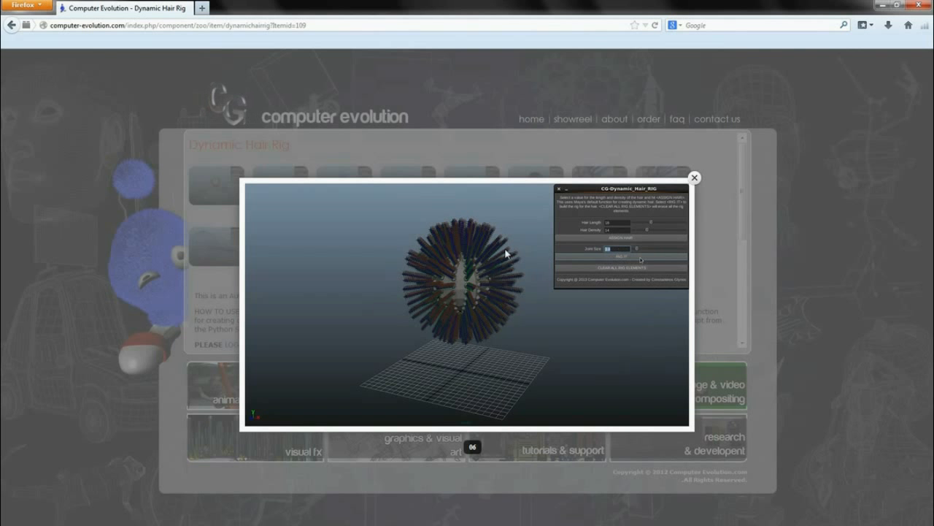
- Step through the remaining gallery images, from number 07 to 16, to examine the joint chains and the rigged hair in motion
{"action": "mouse_move", "coordinate": [650, 357]}
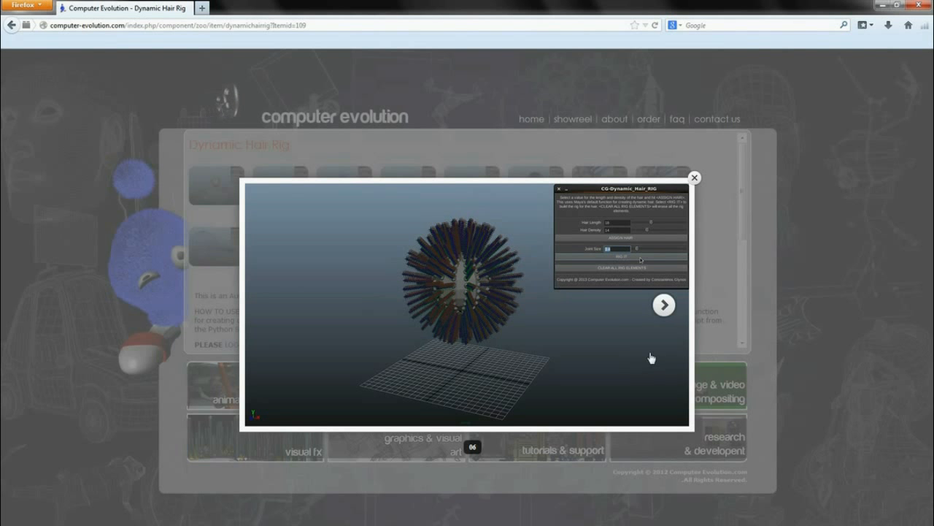
{"action": "left_click", "coordinate": [665, 306]}
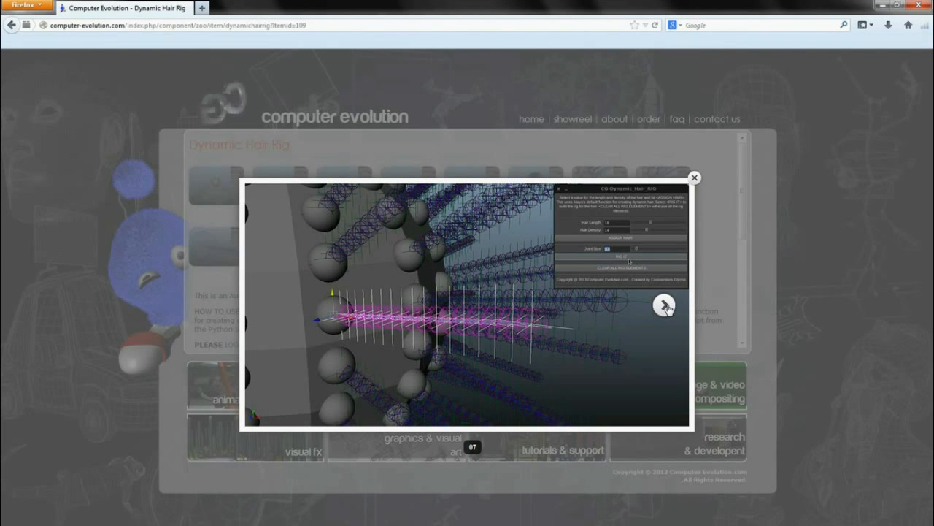
{"action": "left_click", "coordinate": [665, 306]}
{"action": "left_click", "coordinate": [667, 307]}
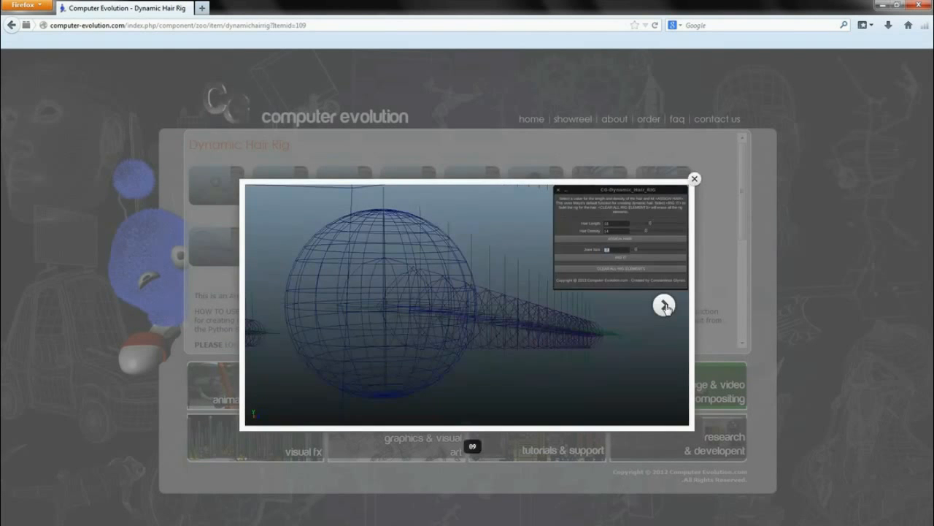
{"action": "left_click", "coordinate": [665, 307]}
{"action": "left_click", "coordinate": [665, 306]}
{"action": "left_click", "coordinate": [664, 306]}
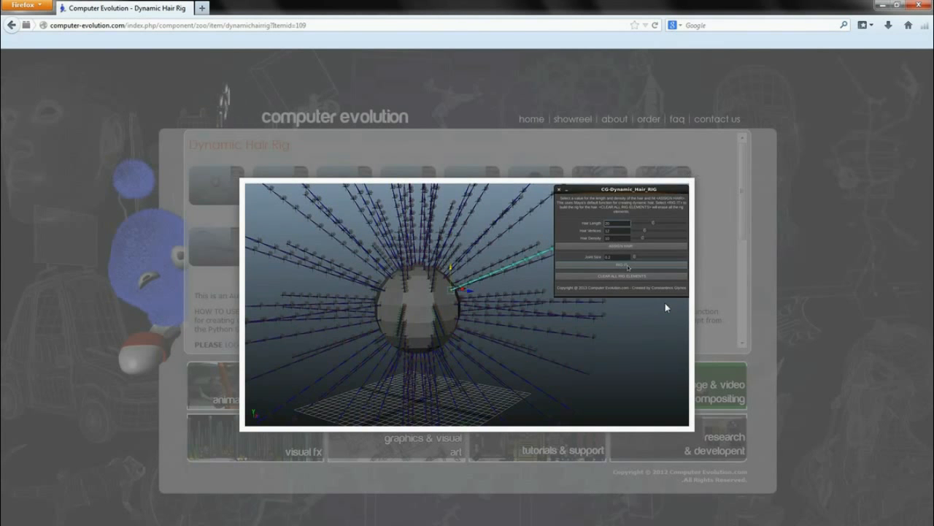
{"action": "left_click", "coordinate": [664, 307]}
{"action": "left_click", "coordinate": [665, 307]}
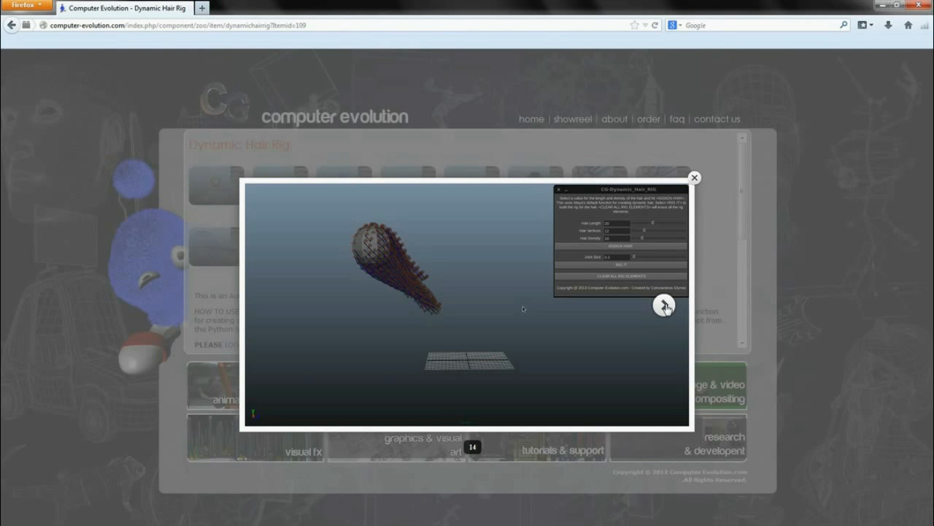
{"action": "left_click", "coordinate": [664, 306]}
{"action": "left_click", "coordinate": [664, 307]}
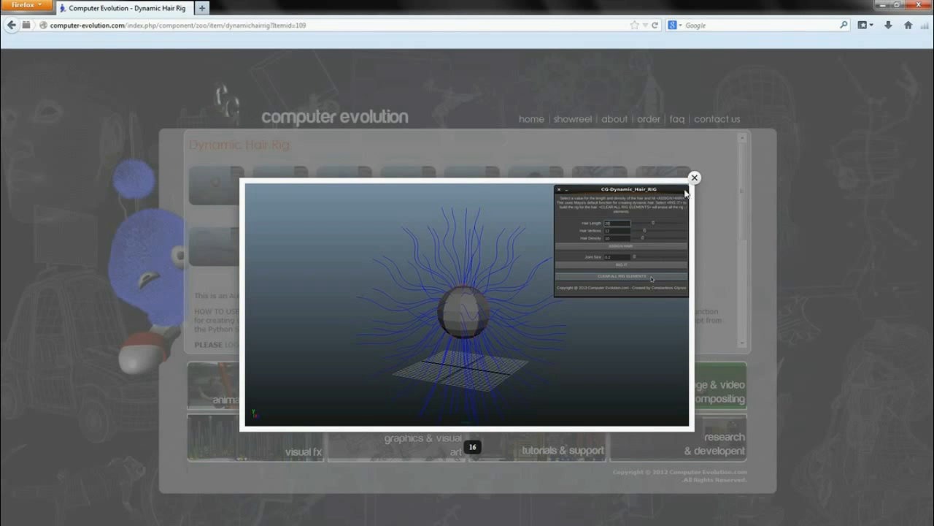
- Close the enlarged gallery image and highlight the full web address of the Dynamic Hair Rig page
{"action": "left_click", "coordinate": [691, 178]}
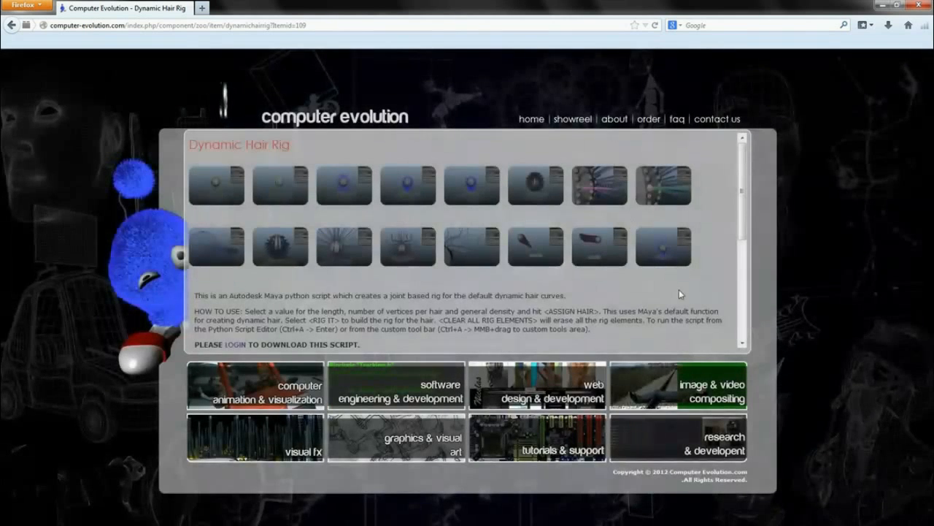
{"action": "left_click_drag", "start_coordinate": [308, 24], "coordinate": [3, 20]}
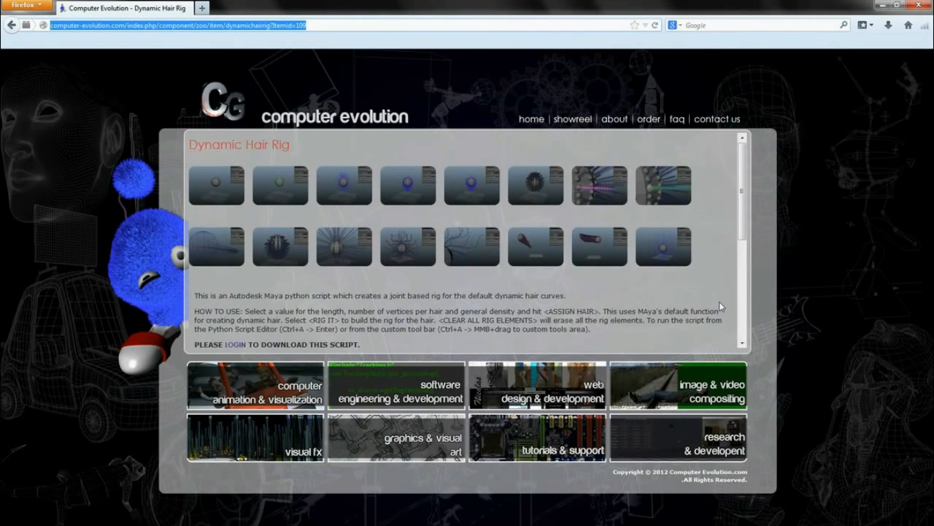